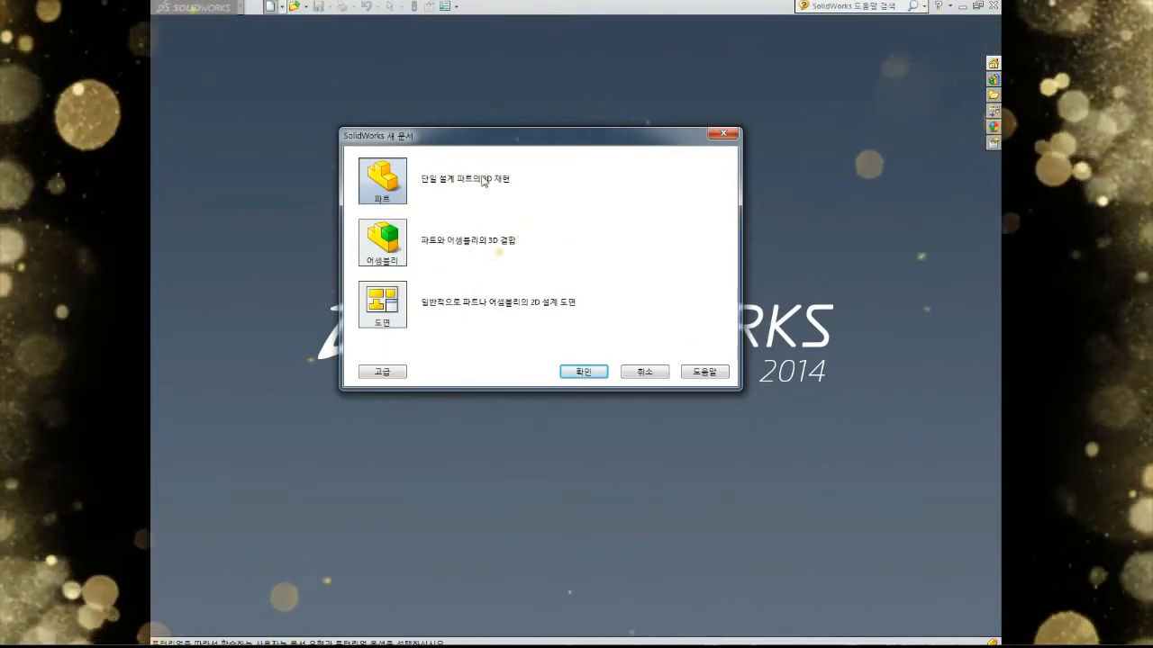
Step: Switch the new-document dialog to its advanced template list and back to the novice view
{"action": "left_click_drag", "start_coordinate": [472, 138], "coordinate": [483, 107]}
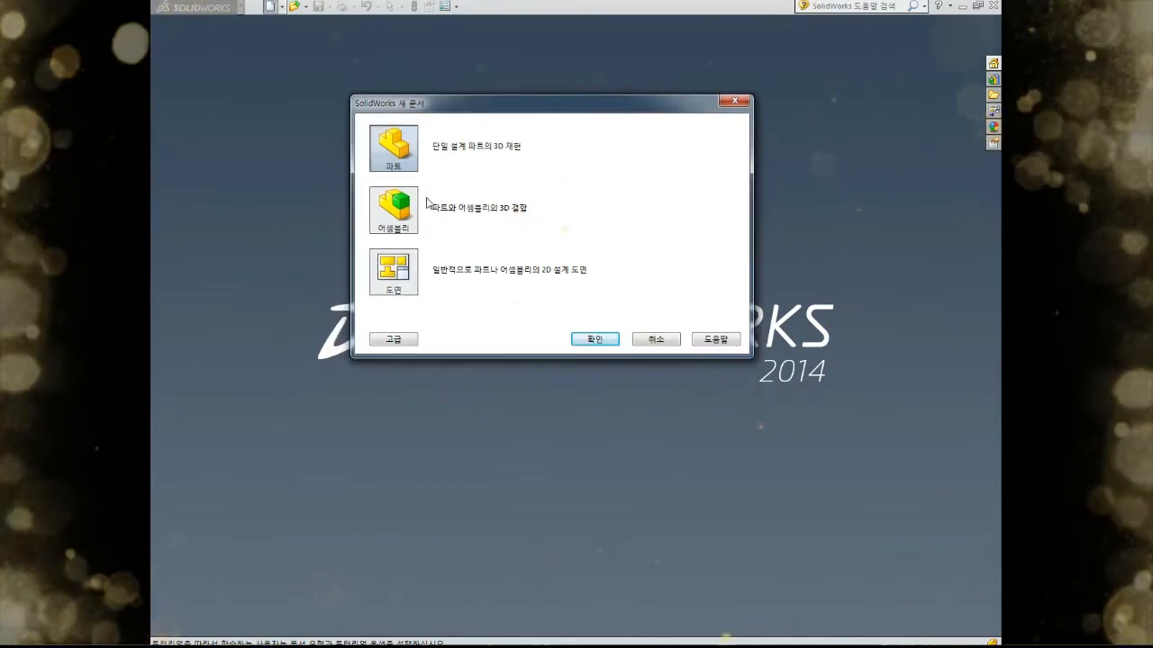
{"action": "left_click", "coordinate": [400, 339]}
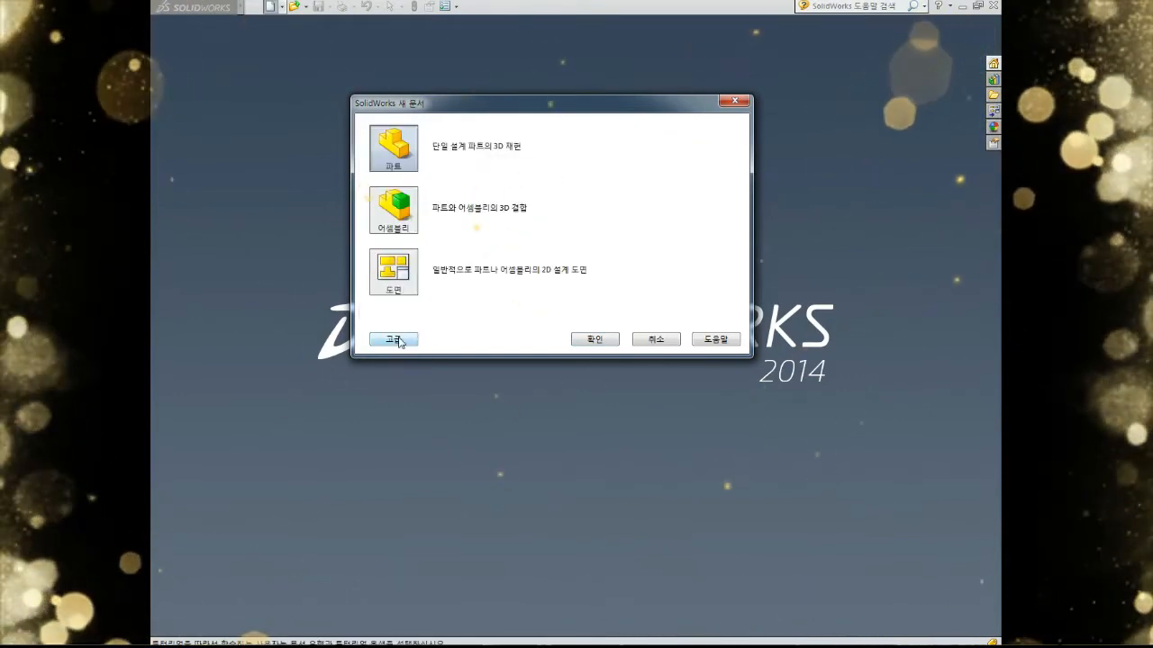
{"action": "left_click", "coordinate": [410, 340]}
{"action": "left_click_drag", "start_coordinate": [502, 102], "coordinate": [511, 128]}
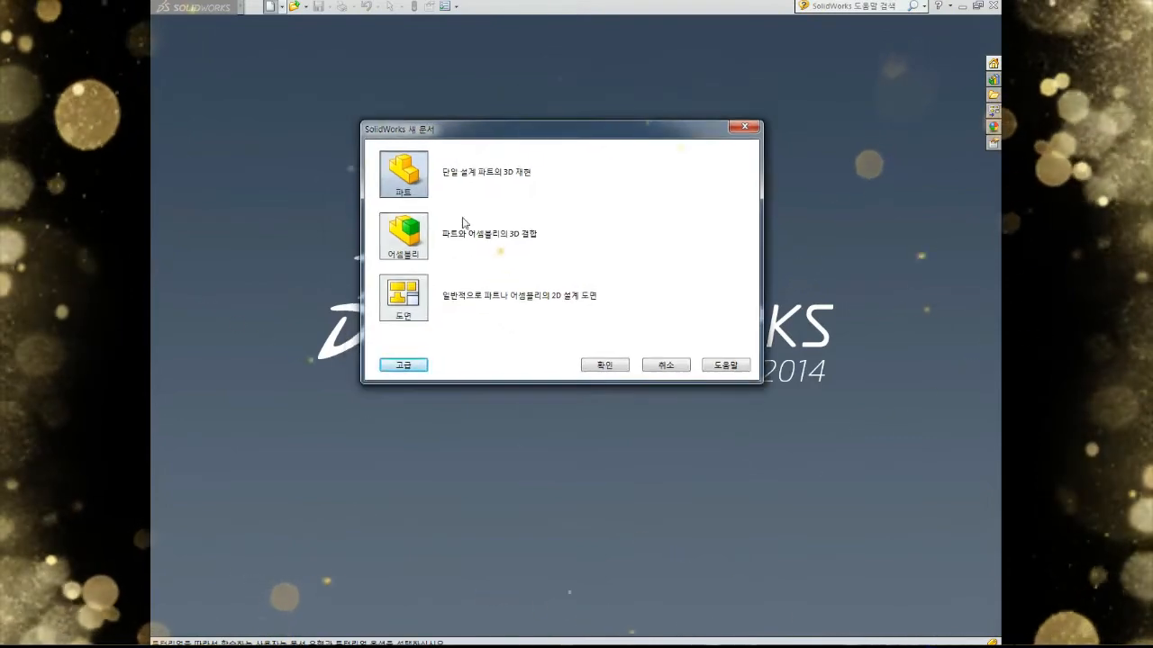
{"action": "left_click", "coordinate": [411, 366]}
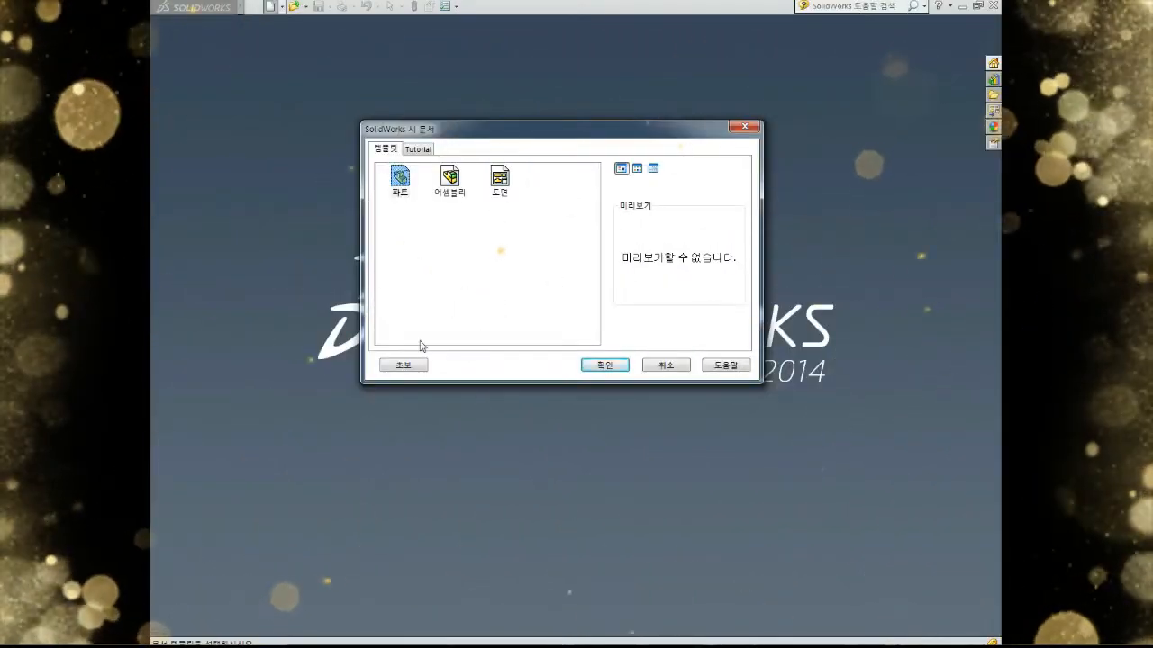
{"action": "left_click", "coordinate": [403, 365]}
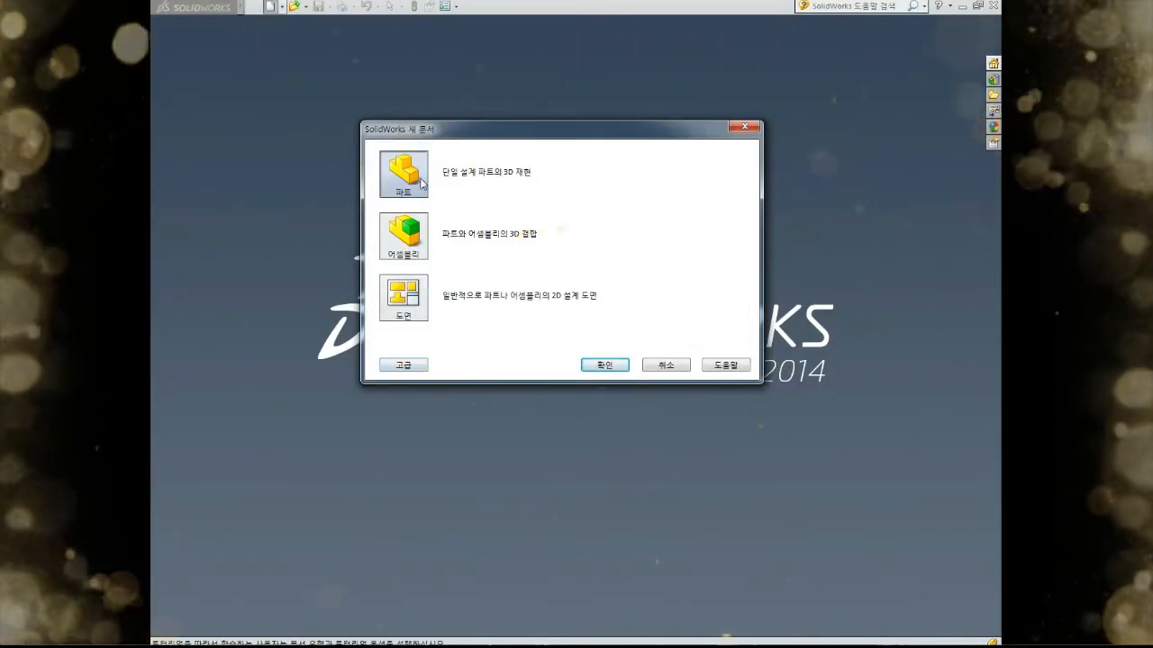
Step: Create a new part document
{"action": "left_click", "coordinate": [409, 191]}
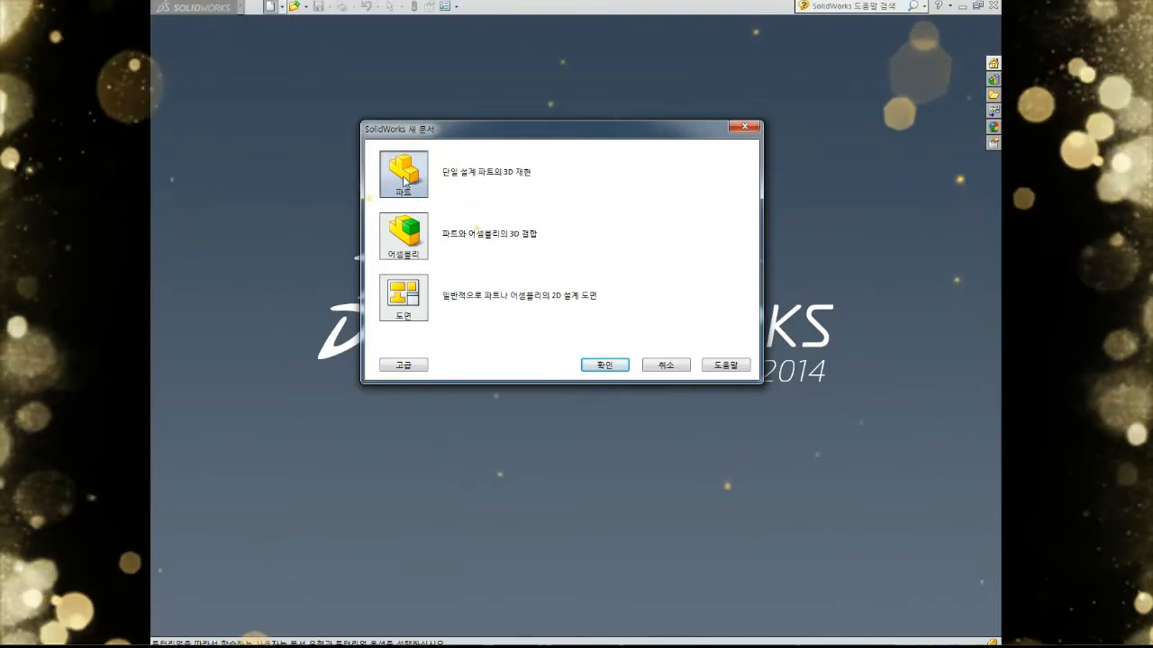
{"action": "left_click", "coordinate": [605, 368]}
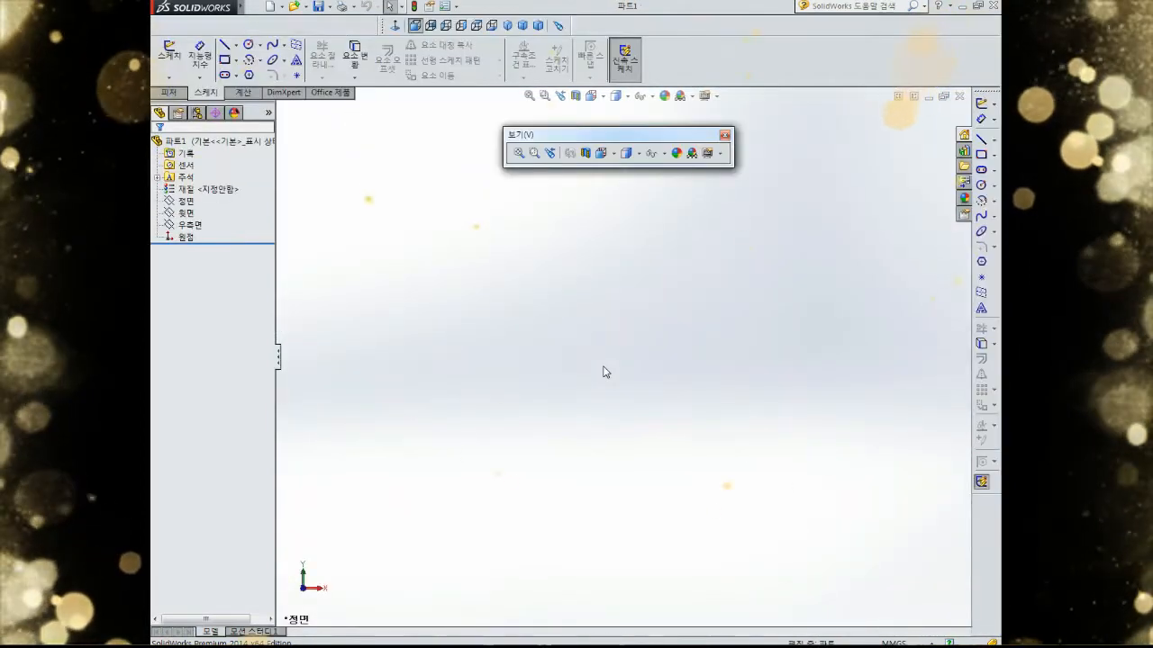
Step: Dock the Standard Views toolbar beside the CommandManager and the View toolbar vertically along the outer edge of the FeatureManager tree
{"action": "left_click_drag", "start_coordinate": [633, 139], "coordinate": [771, 54]}
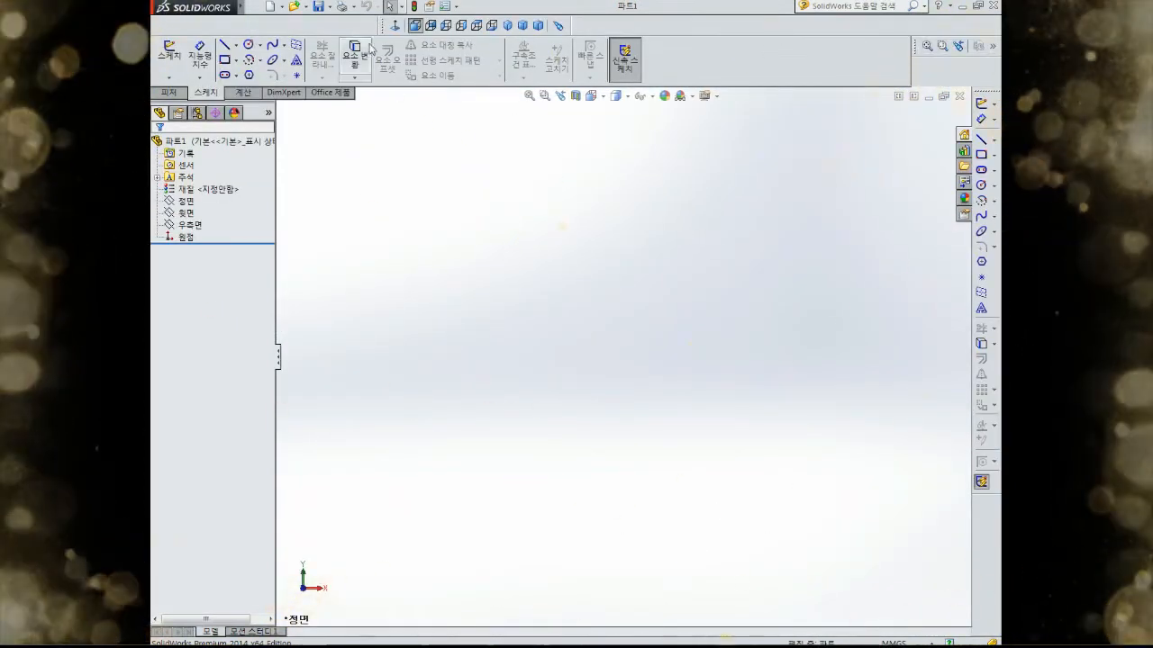
{"action": "left_click_drag", "start_coordinate": [384, 25], "coordinate": [907, 66]}
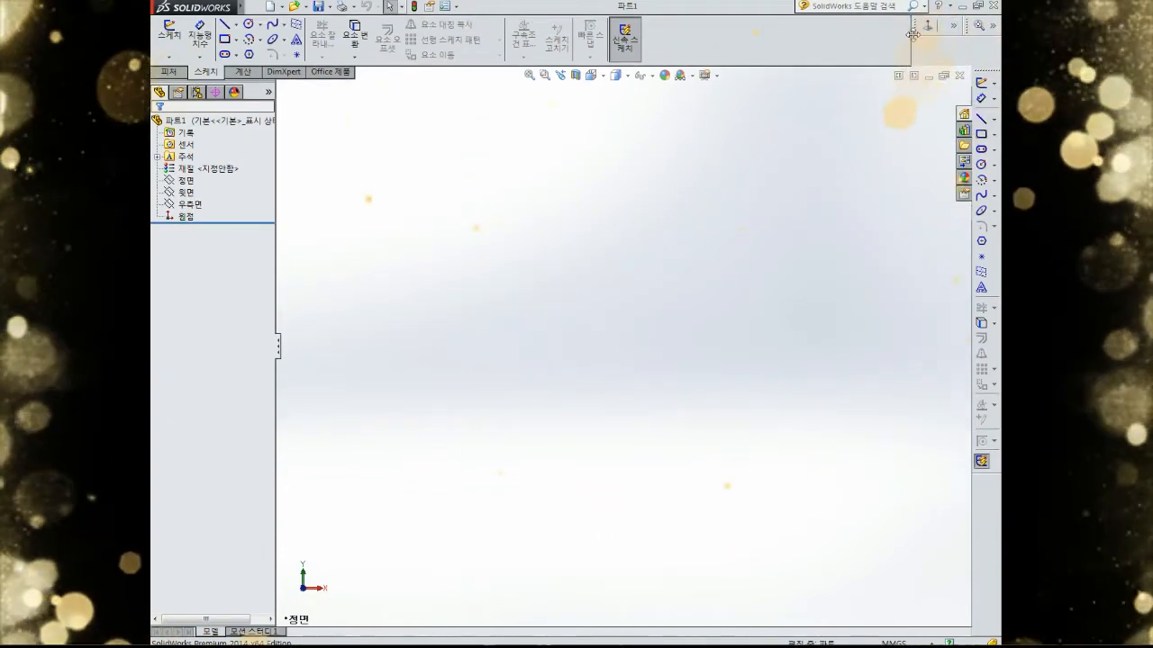
{"action": "double_click", "coordinate": [912, 34]}
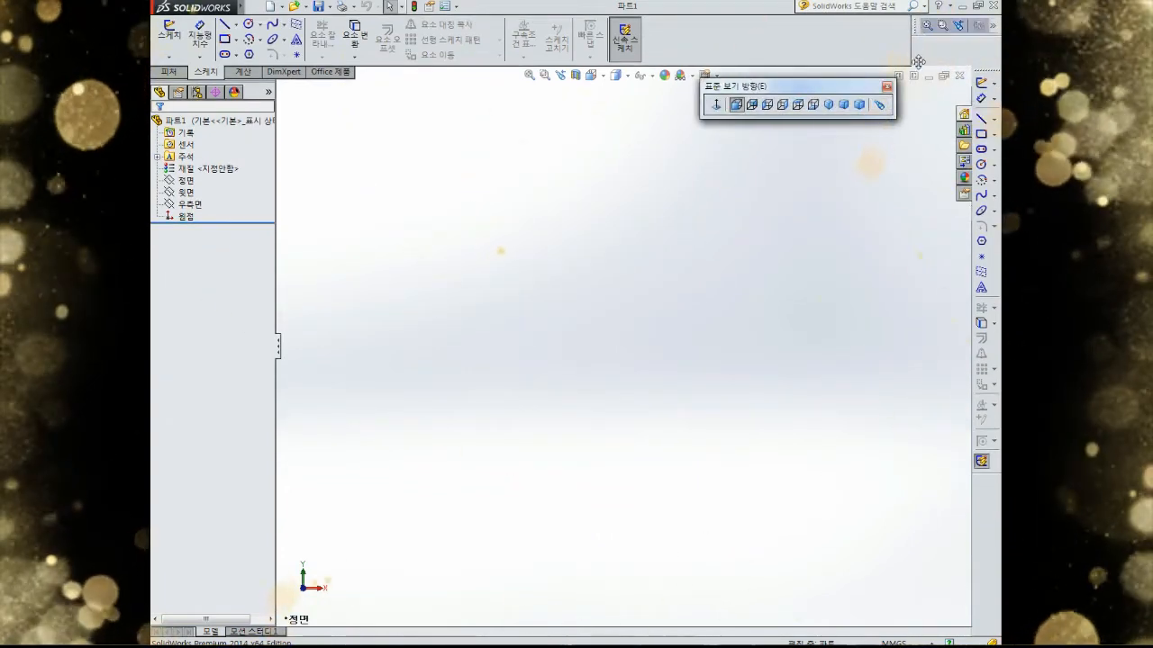
{"action": "left_click_drag", "start_coordinate": [912, 34], "coordinate": [698, 128]}
{"action": "left_click_drag", "start_coordinate": [759, 90], "coordinate": [731, 83]}
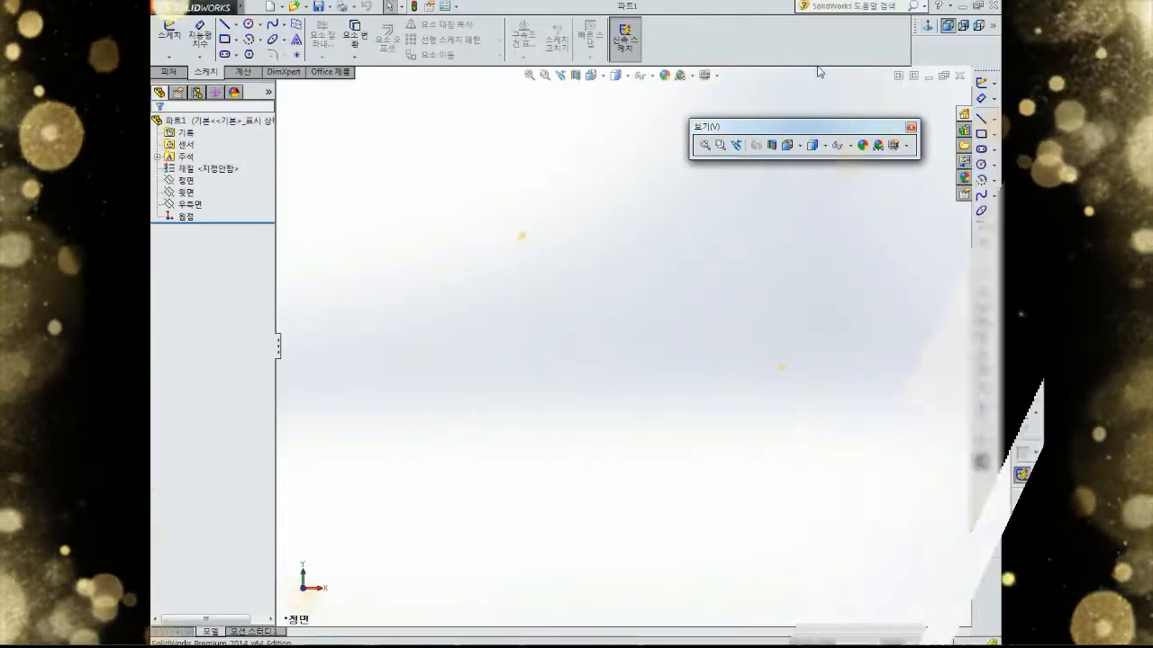
{"action": "left_click_drag", "start_coordinate": [802, 126], "coordinate": [160, 94]}
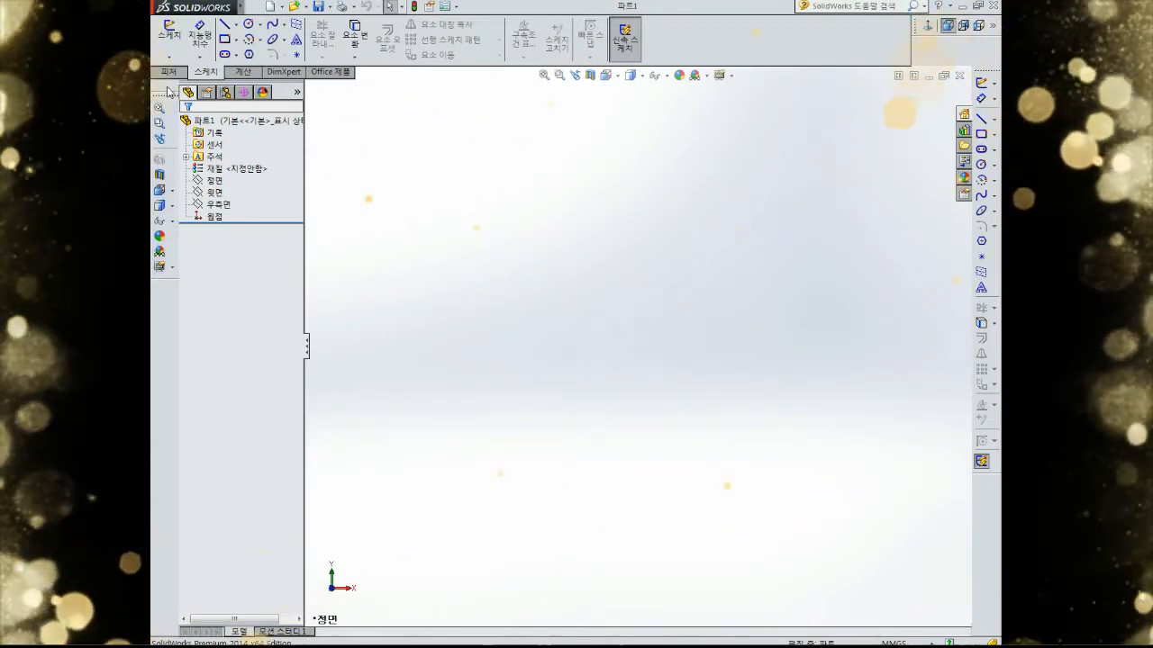
{"action": "left_click_drag", "start_coordinate": [167, 95], "coordinate": [166, 85]}
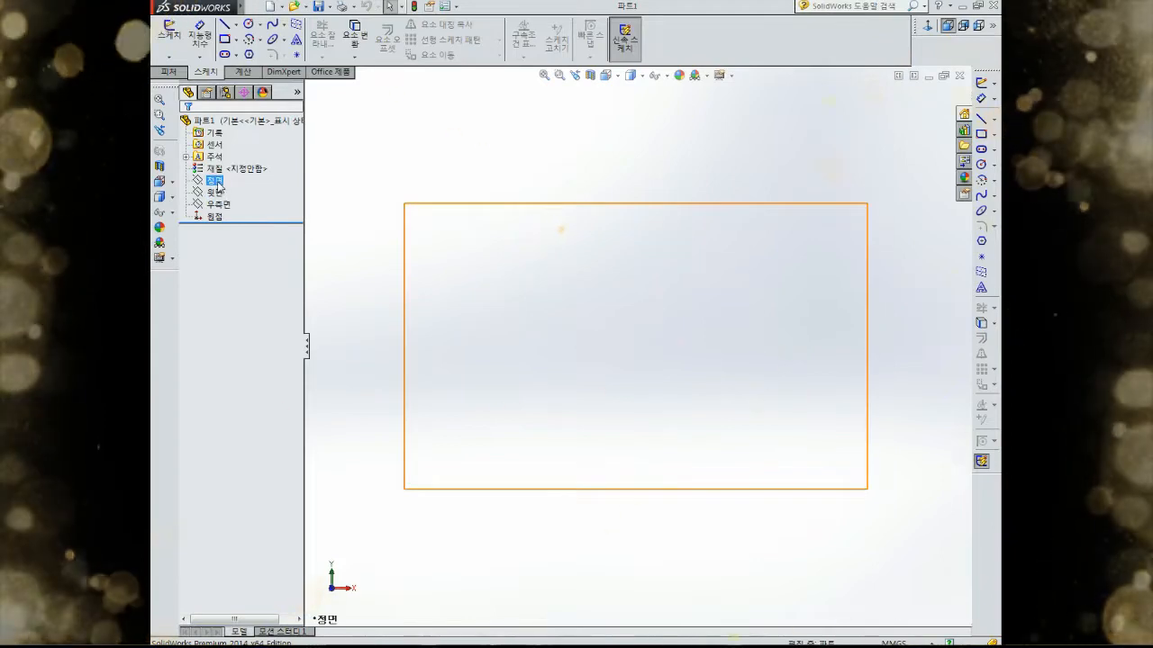
{"action": "left_click", "coordinate": [216, 181]}
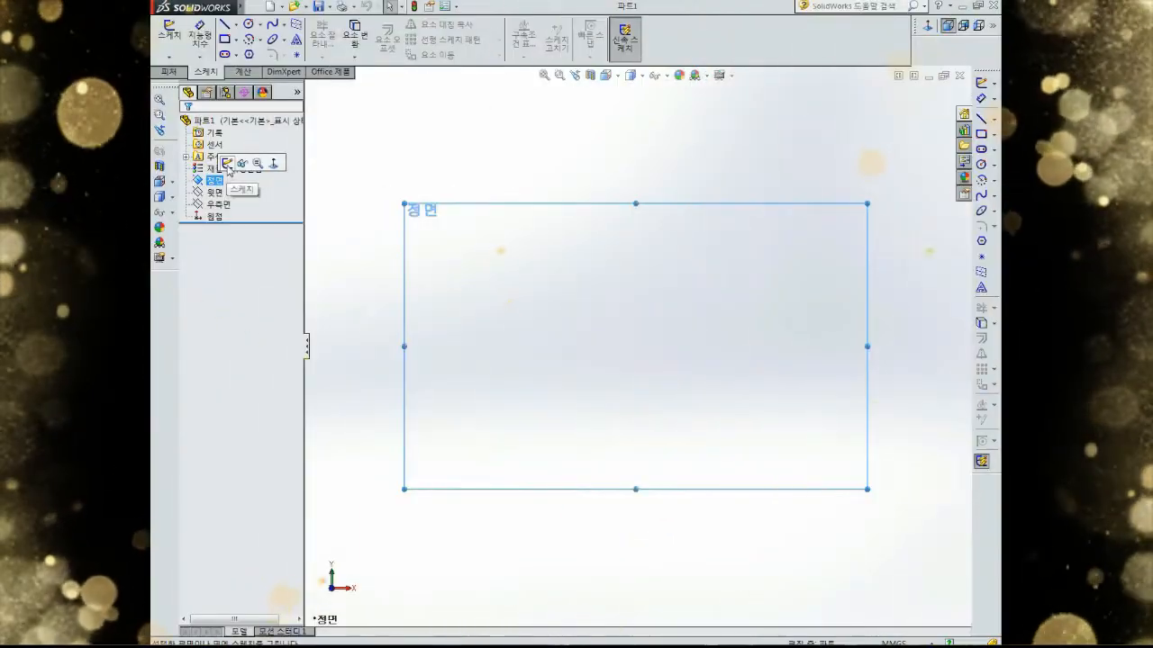
{"action": "left_click", "coordinate": [227, 164]}
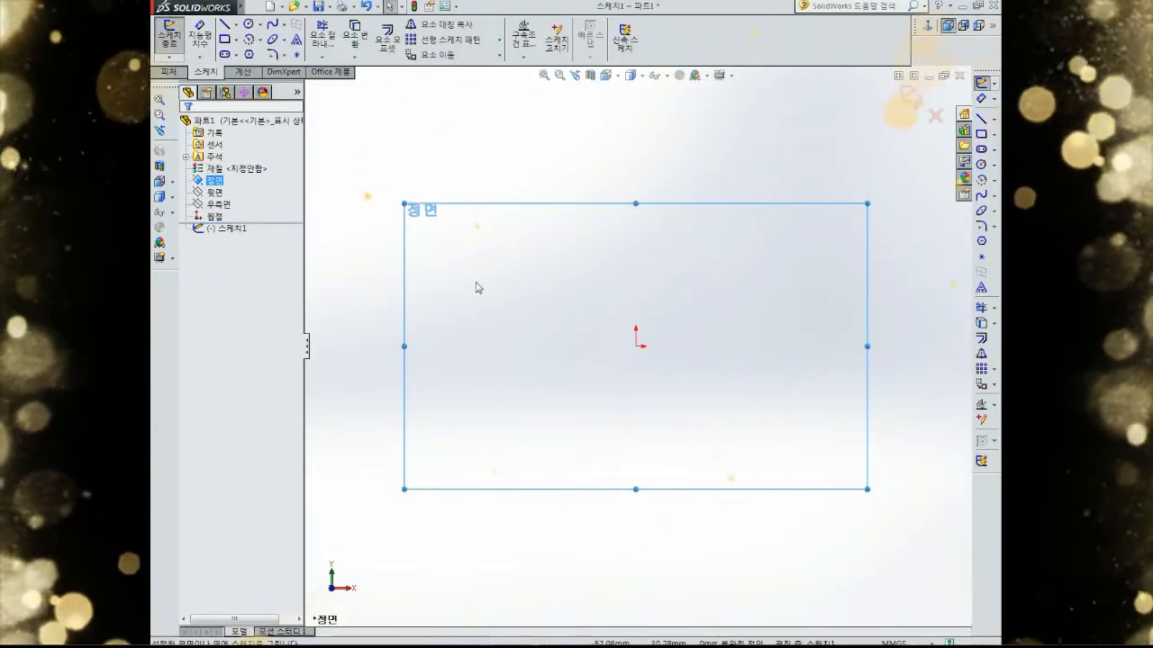
{"action": "scroll", "coordinate": [586, 301], "scroll_direction": "down", "scroll_amount": 2}
{"action": "scroll", "coordinate": [603, 324], "scroll_direction": "up", "scroll_amount": 4}
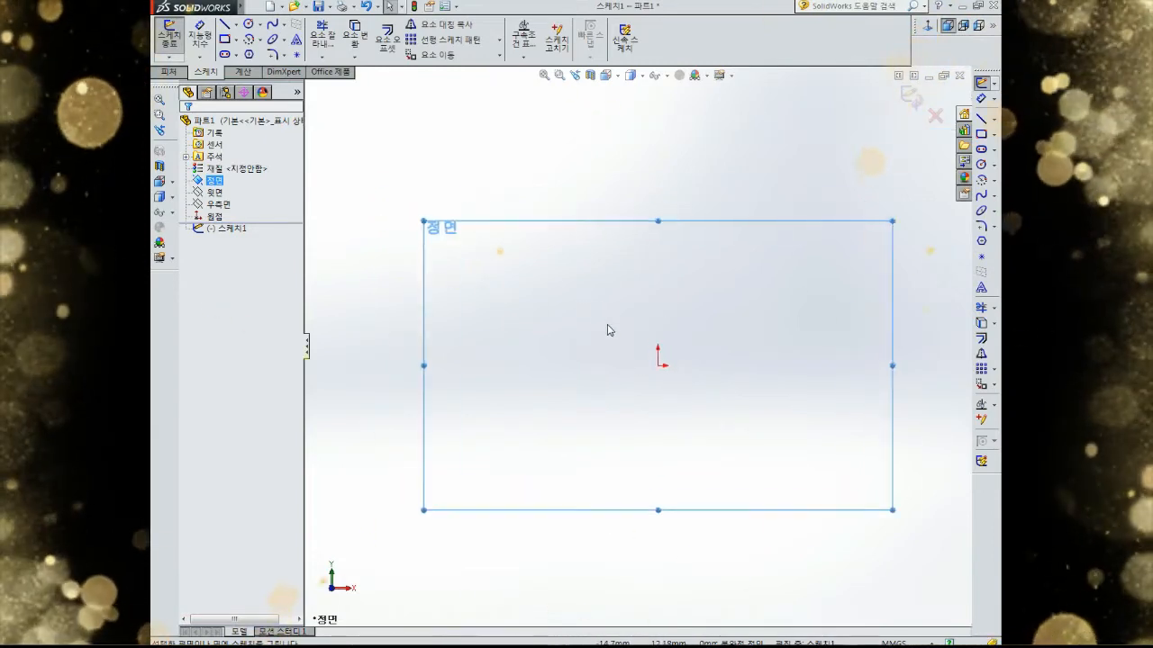
{"action": "scroll", "coordinate": [756, 336], "scroll_direction": "down", "scroll_amount": 2}
{"action": "scroll", "coordinate": [720, 378], "scroll_direction": "up", "scroll_amount": 4}
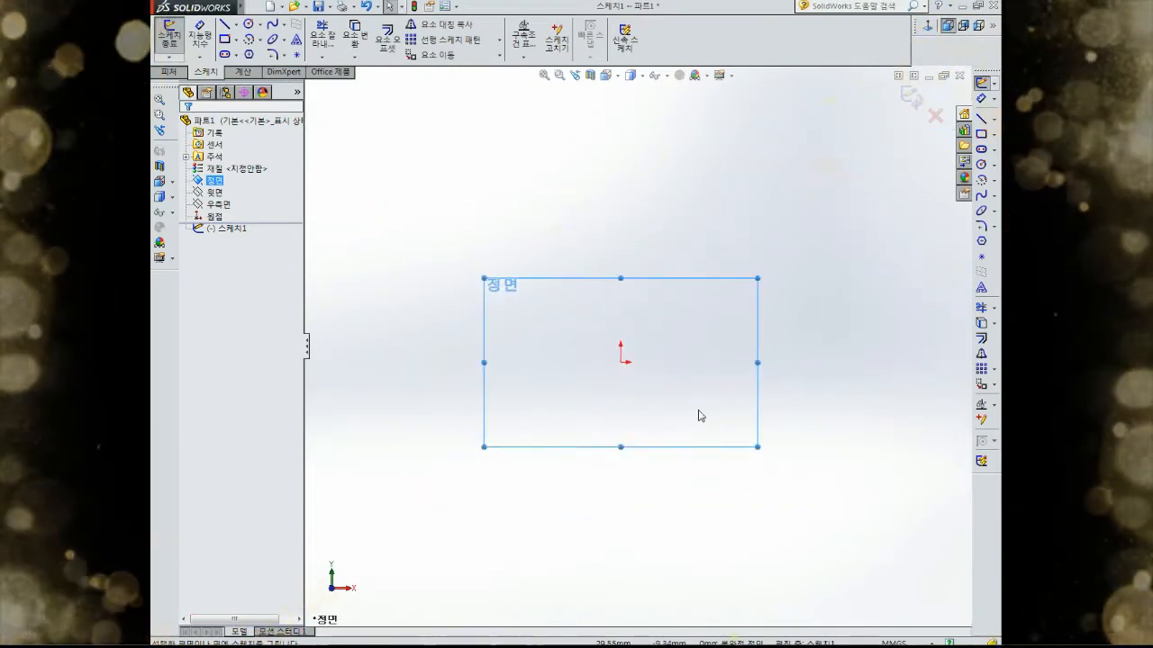
{"action": "scroll", "coordinate": [688, 396], "scroll_direction": "down", "scroll_amount": 2}
{"action": "scroll", "coordinate": [608, 347], "scroll_direction": "up", "scroll_amount": 2}
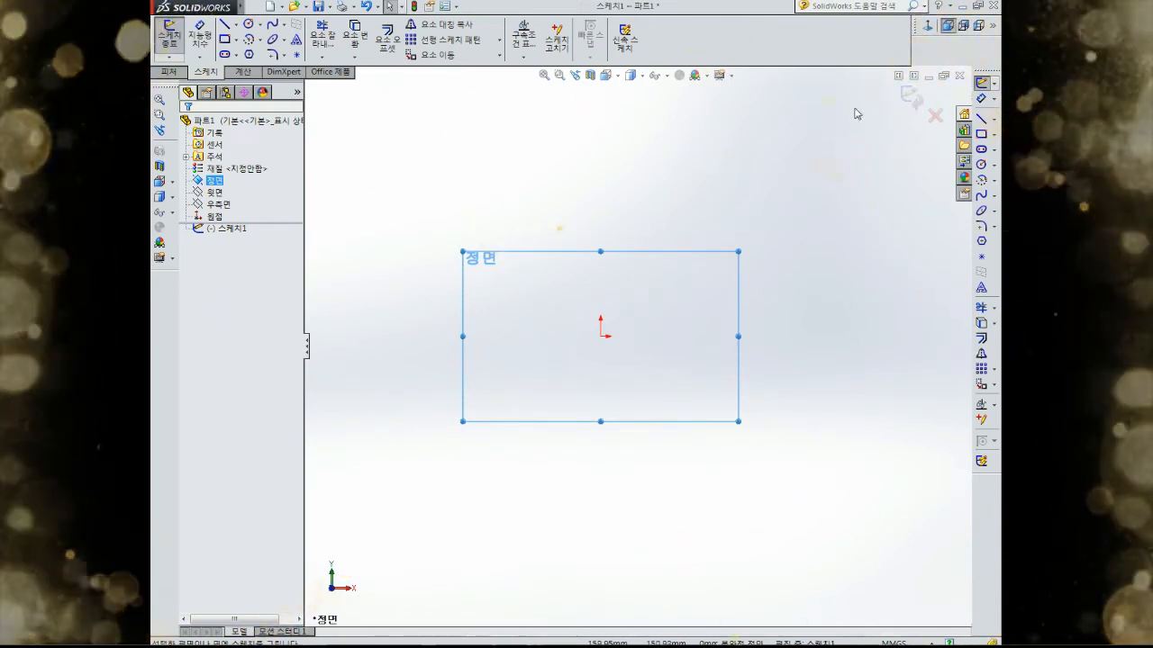
{"action": "left_click", "coordinate": [935, 115]}
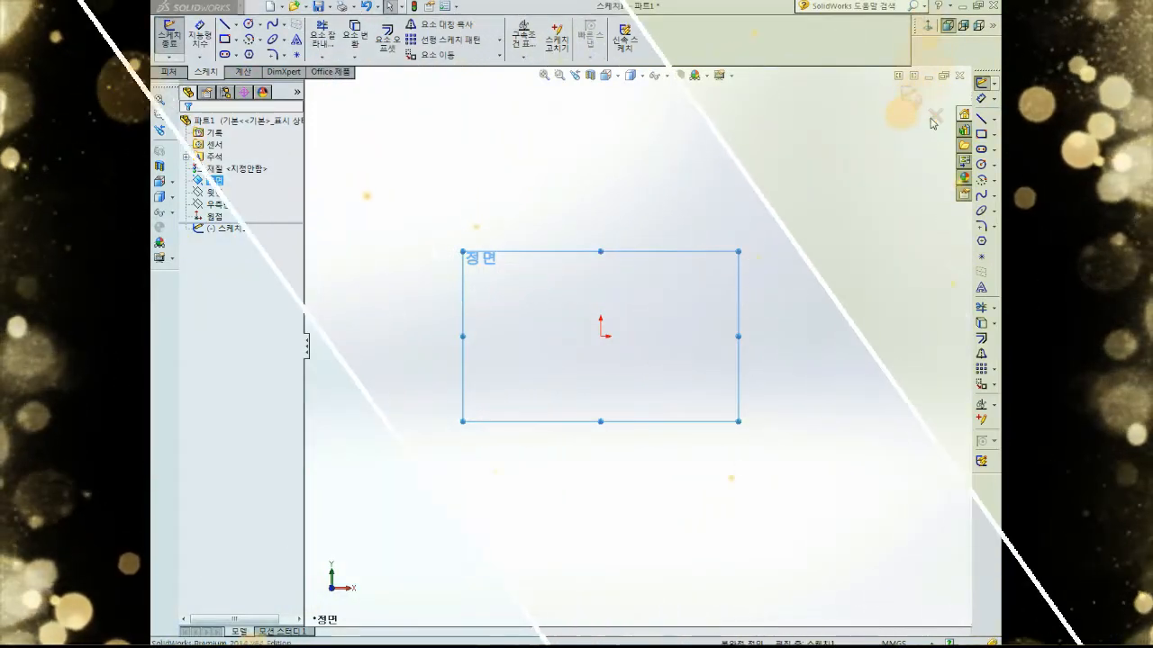
{"action": "left_click", "coordinate": [597, 339]}
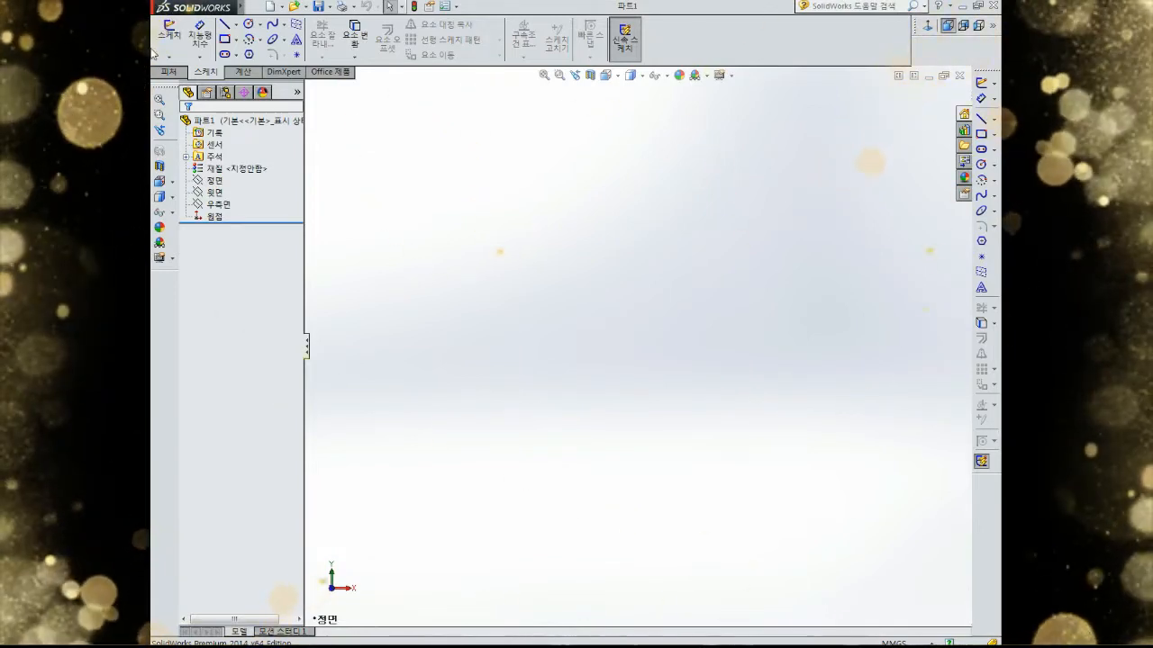
Step: Start a sketch on the Front plane and draw a chain of four connected lines around the origin, the second about 62 mm long
{"action": "left_click", "coordinate": [216, 180]}
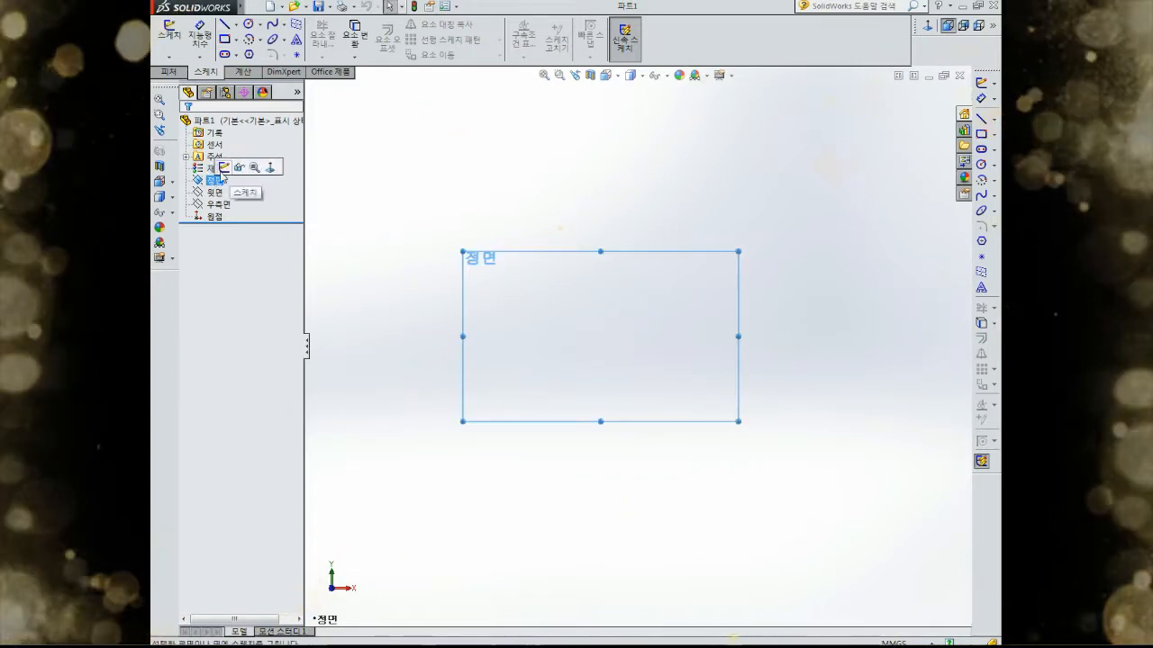
{"action": "left_click", "coordinate": [224, 167]}
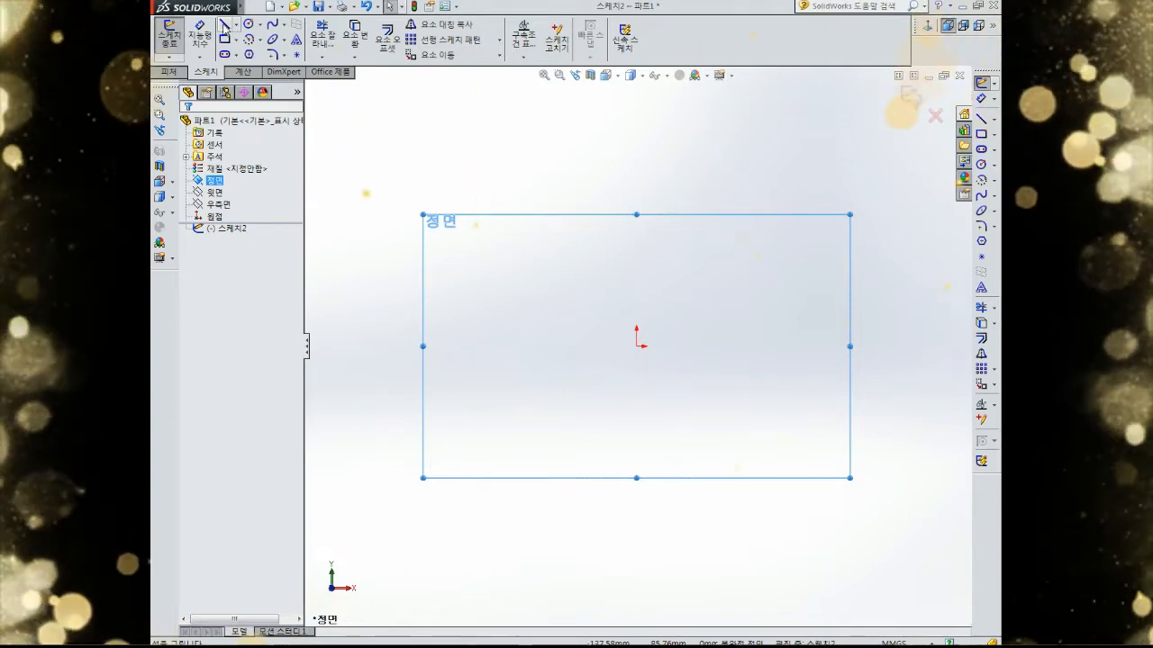
{"action": "left_click", "coordinate": [224, 25]}
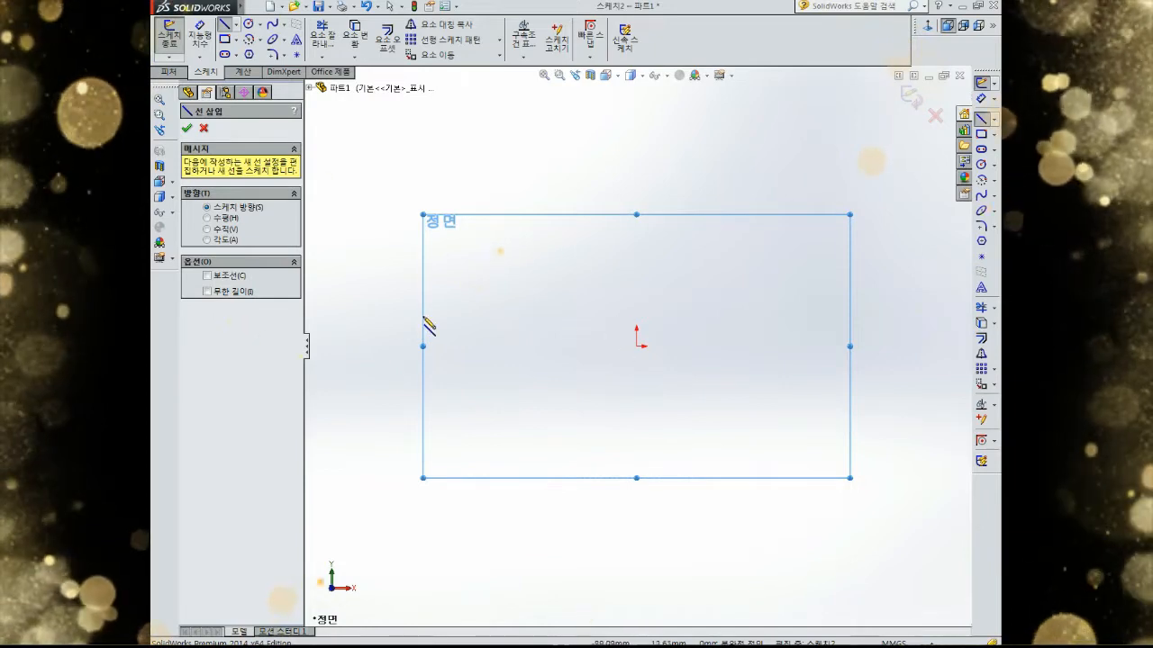
{"action": "left_click", "coordinate": [546, 291]}
{"action": "left_click", "coordinate": [676, 259]}
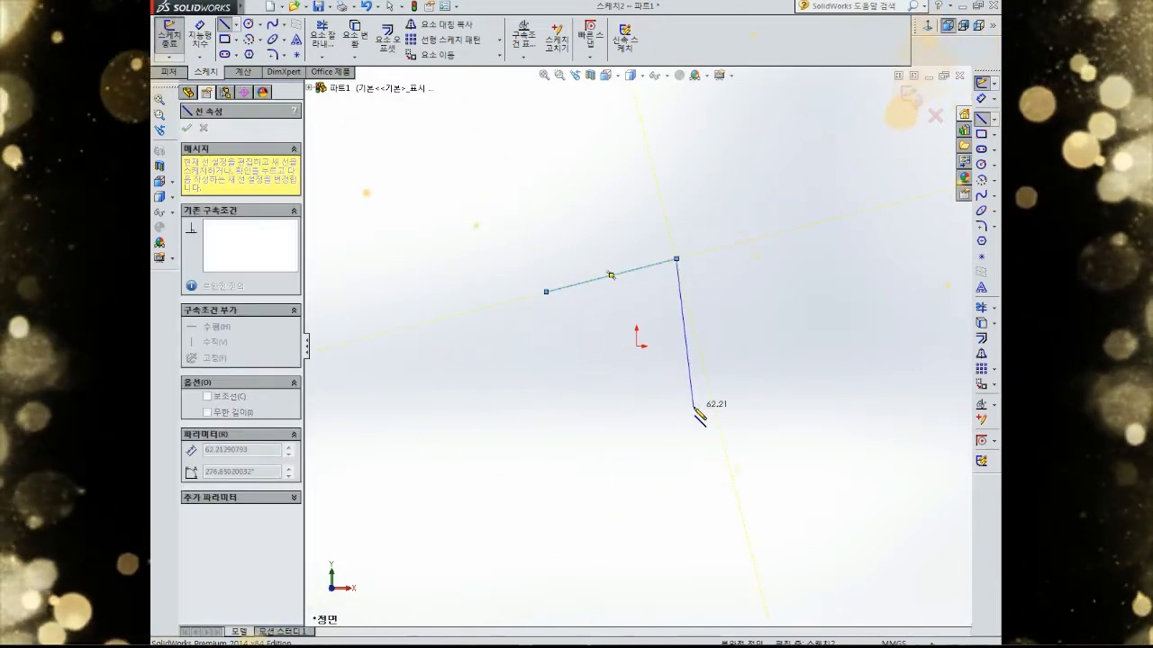
{"action": "left_click", "coordinate": [694, 406]}
{"action": "left_click", "coordinate": [502, 377]}
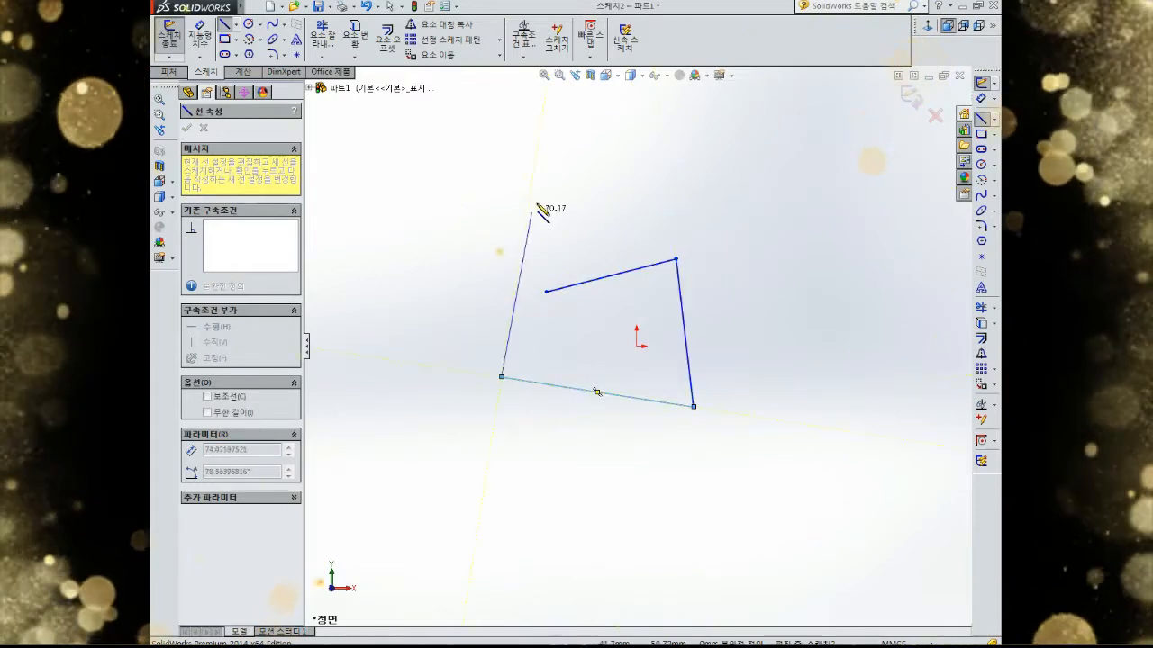
{"action": "left_click", "coordinate": [539, 208]}
{"action": "key", "text": "Escape"}
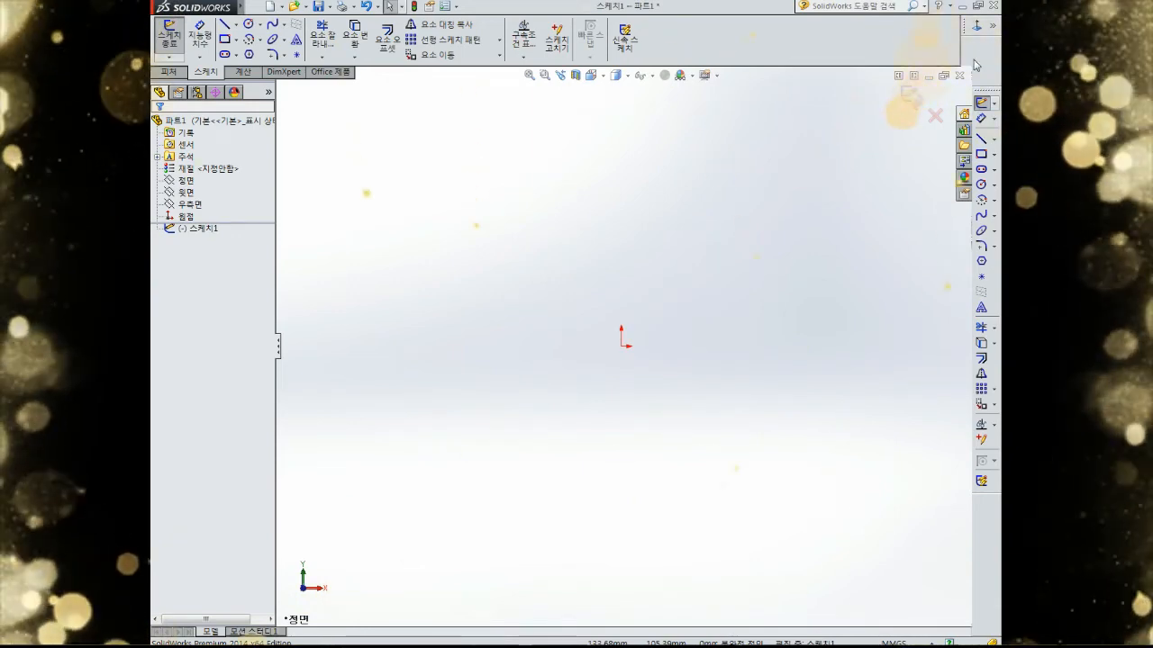
Step: Turn on the View toolbar (보기) from the list of available toolbars
{"action": "right_click", "coordinate": [943, 51]}
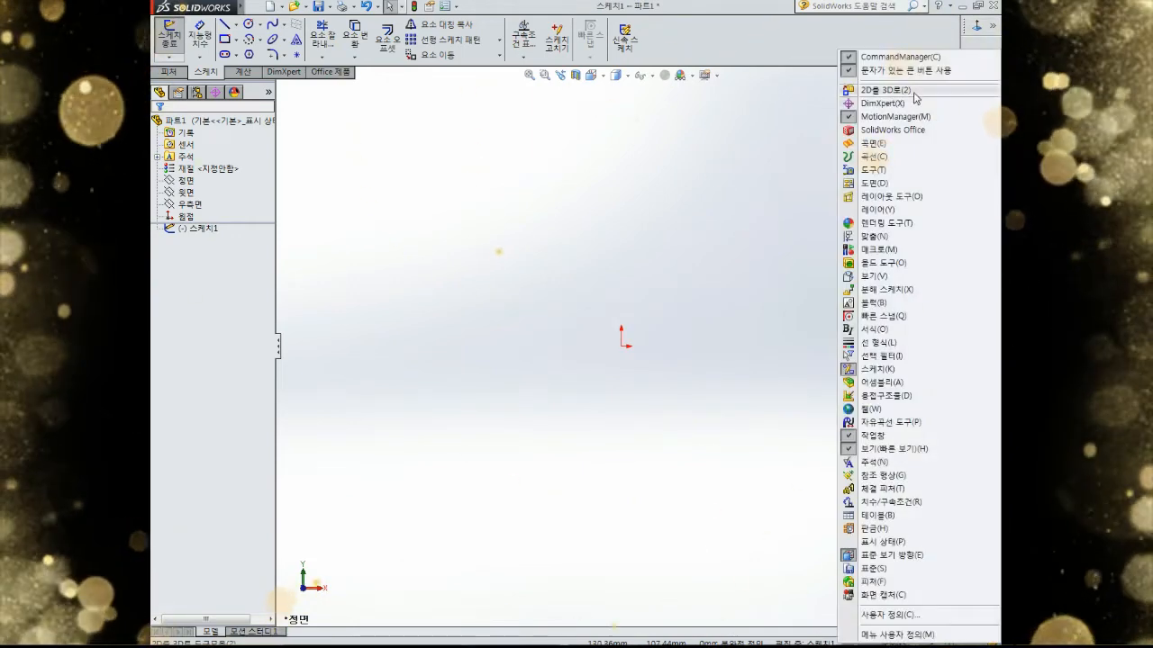
{"action": "left_click", "coordinate": [979, 54]}
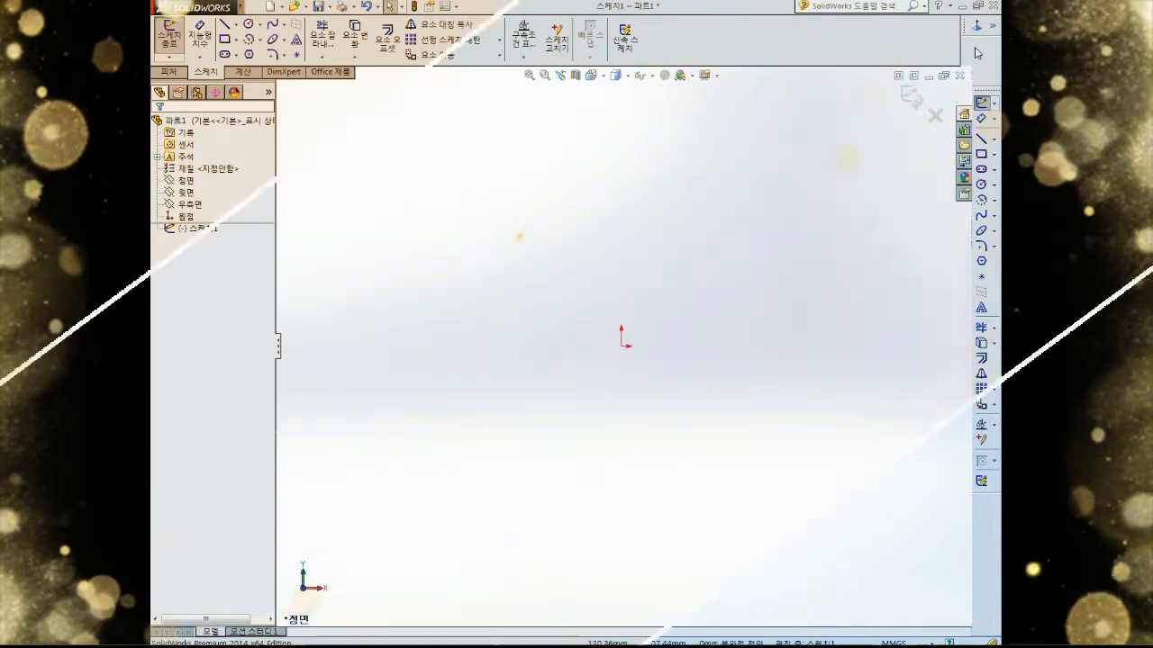
{"action": "right_click", "coordinate": [975, 53]}
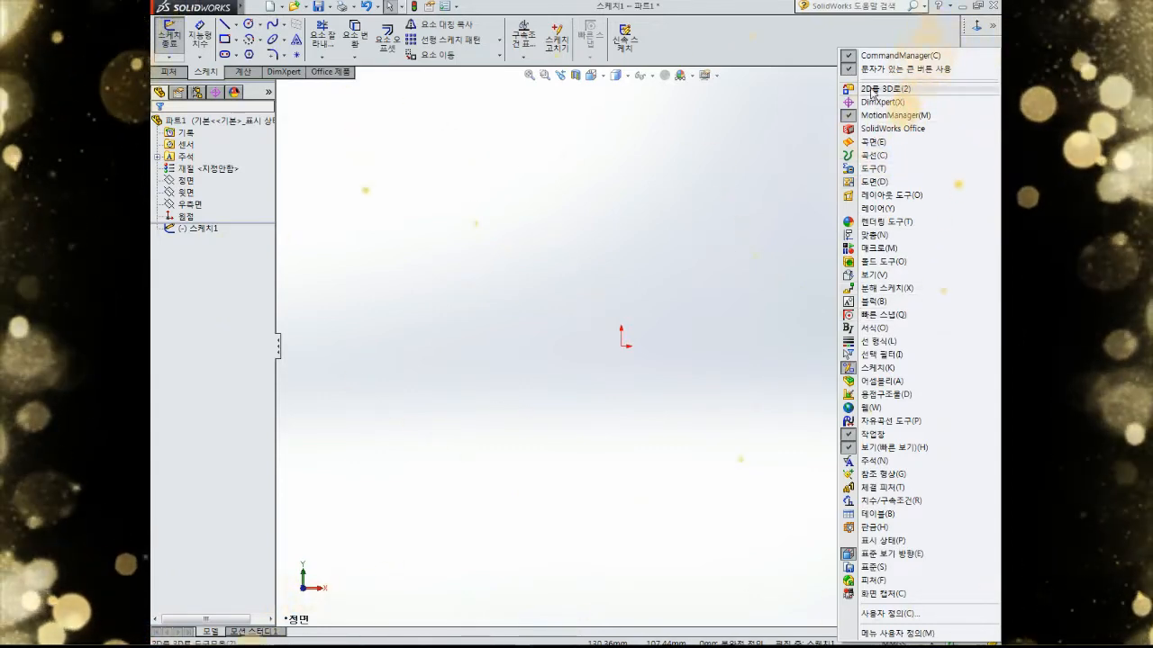
{"action": "left_click", "coordinate": [870, 275]}
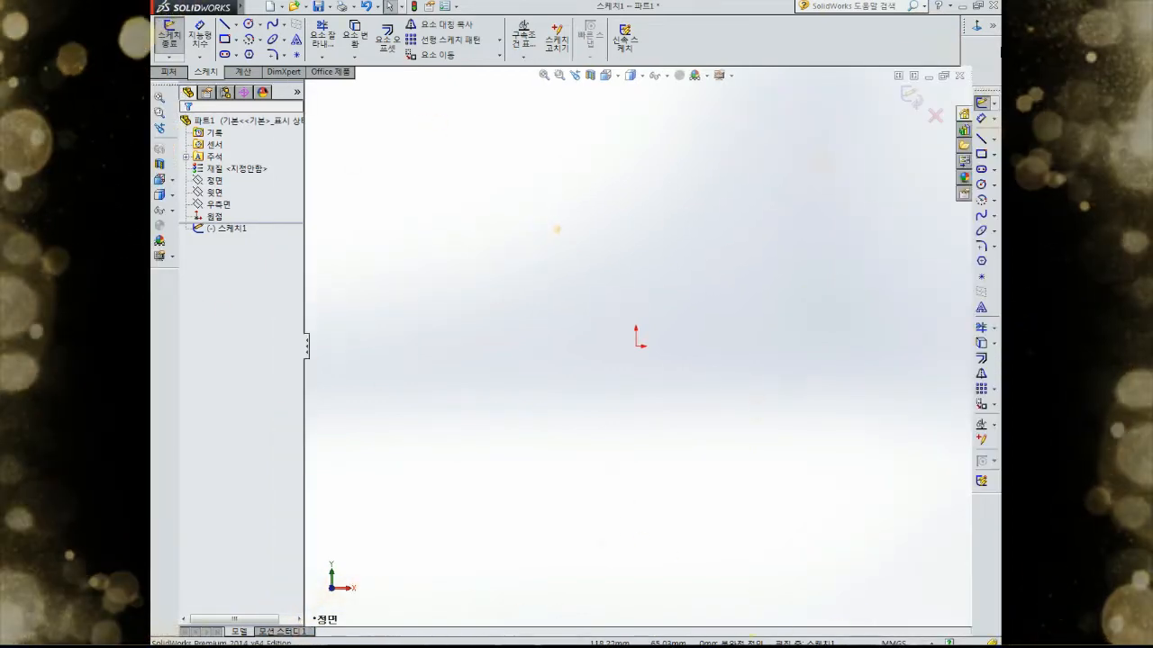
{"action": "right_click", "coordinate": [977, 47]}
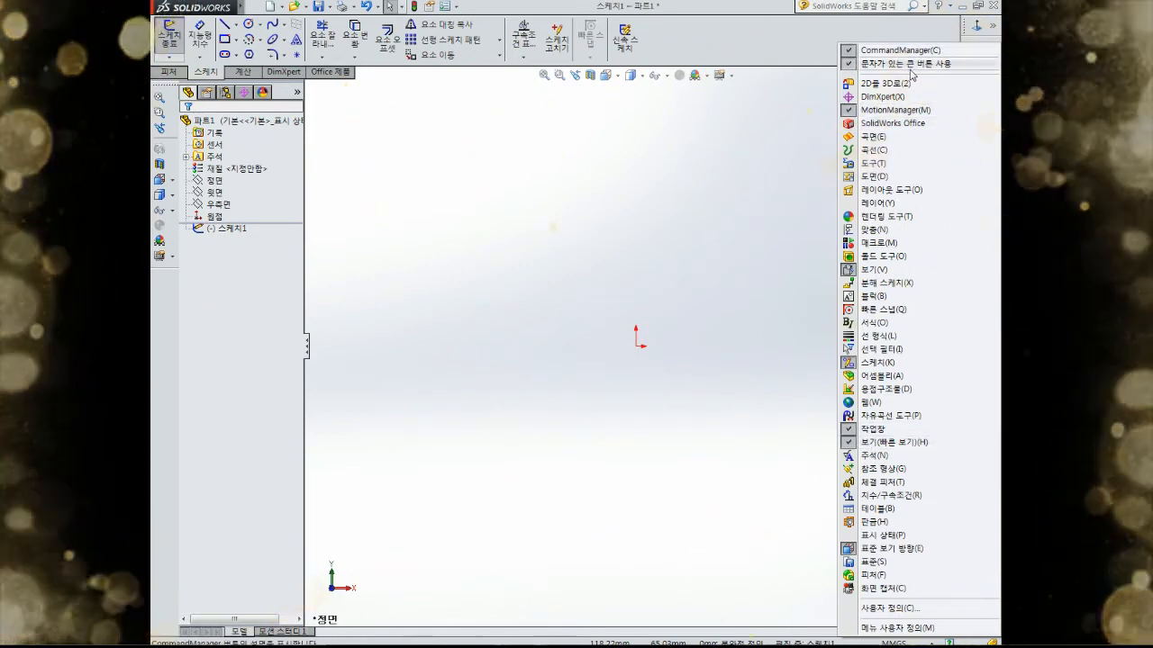
{"action": "left_click", "coordinate": [970, 39]}
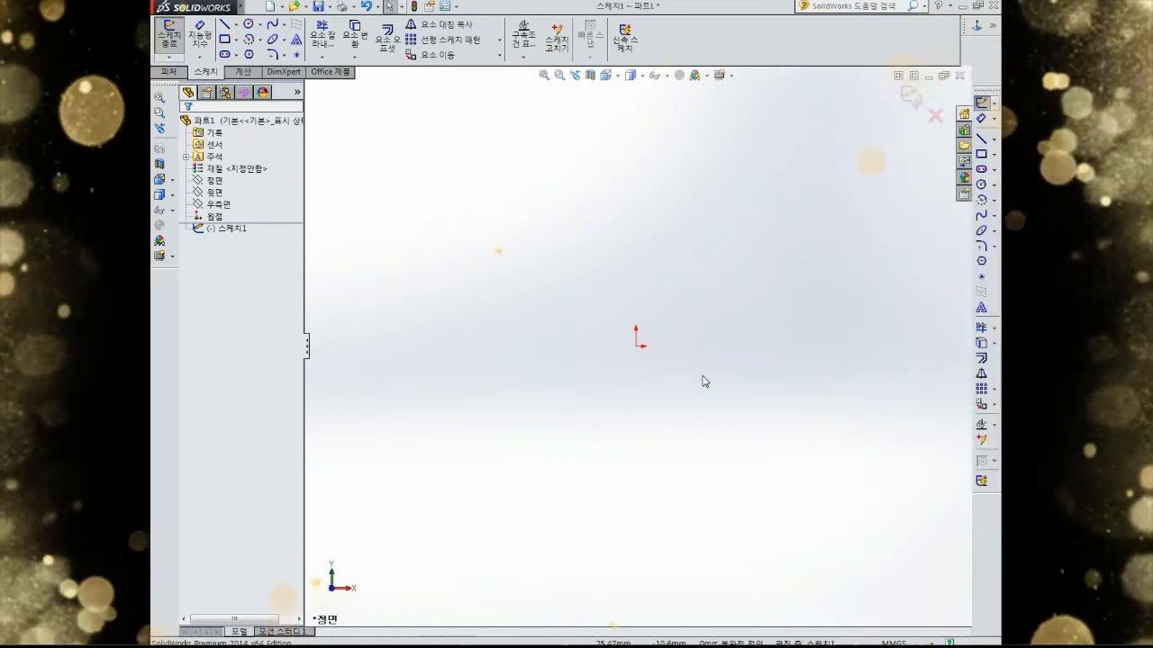
Step: Draw a chain of five connected lines around the origin, the second perpendicular to the first and the last a horizontal stub about 3 mm long
{"action": "left_click", "coordinate": [980, 137]}
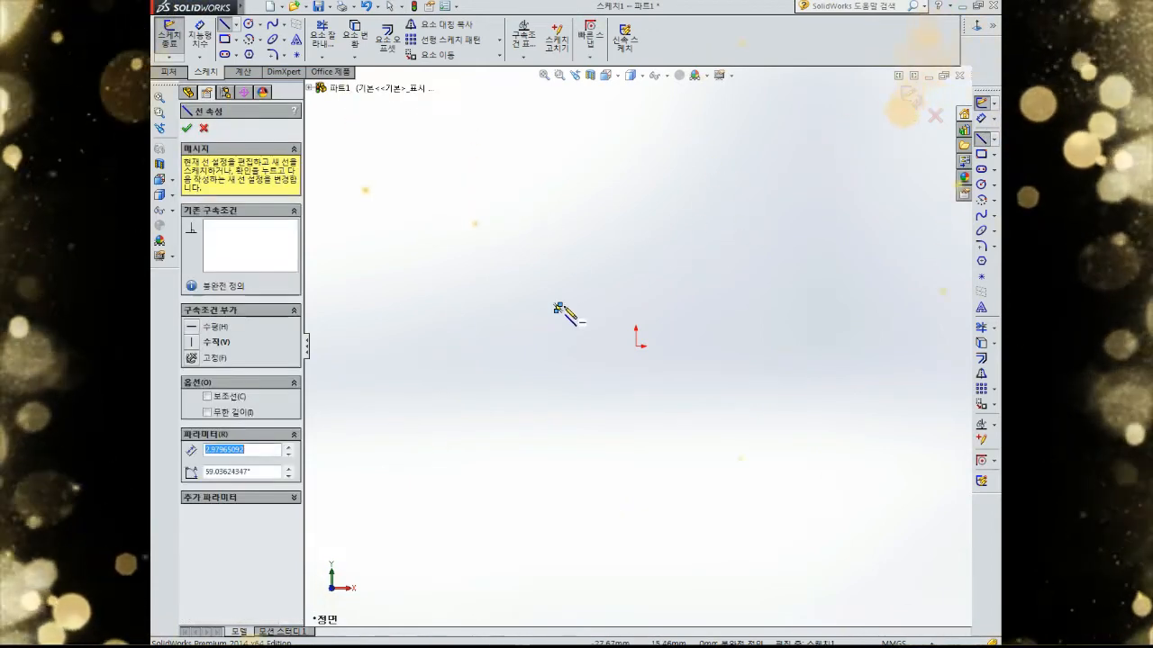
{"action": "mouse_move", "coordinate": [557, 311]}
{"action": "left_mouse_down"}
{"action": "mouse_move", "coordinate": [597, 298]}
{"action": "mouse_move", "coordinate": [720, 209]}
{"action": "left_mouse_up"}
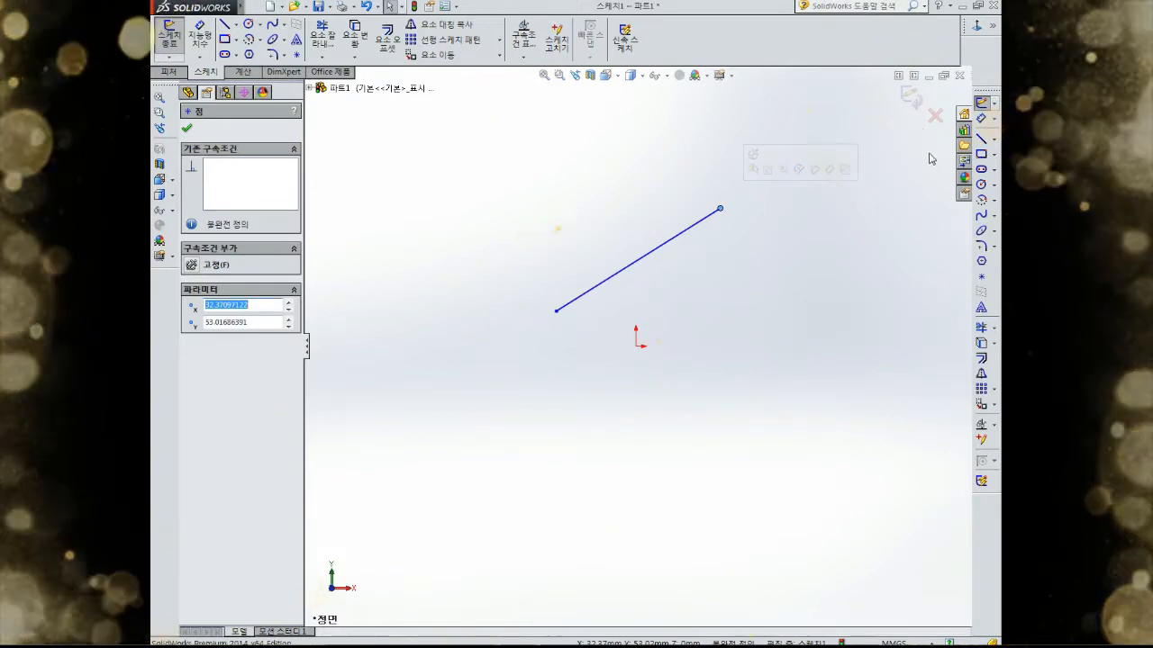
{"action": "left_click", "coordinate": [982, 139]}
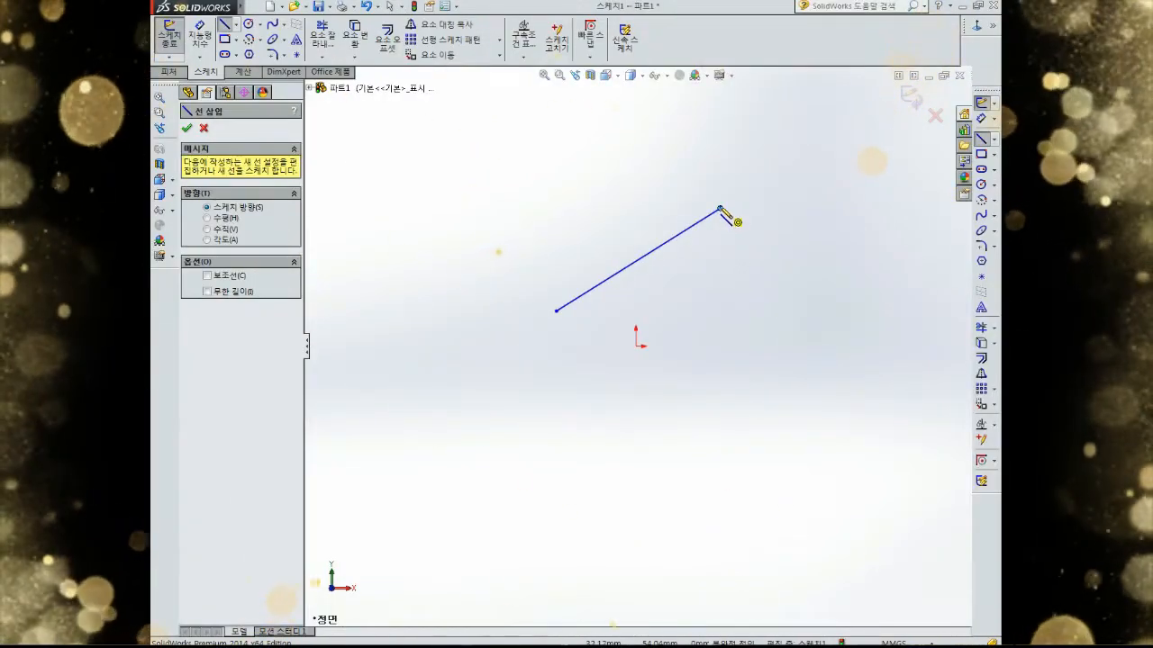
{"action": "left_click", "coordinate": [720, 209]}
{"action": "left_click", "coordinate": [797, 333]}
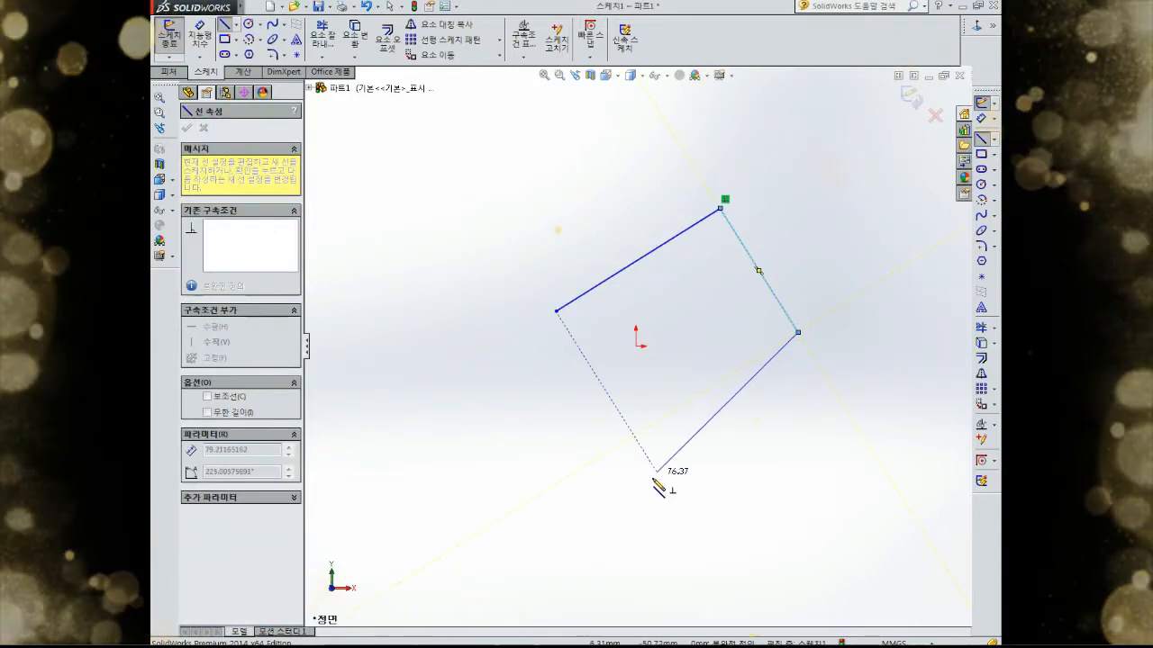
{"action": "left_click", "coordinate": [651, 477]}
{"action": "left_click", "coordinate": [491, 260]}
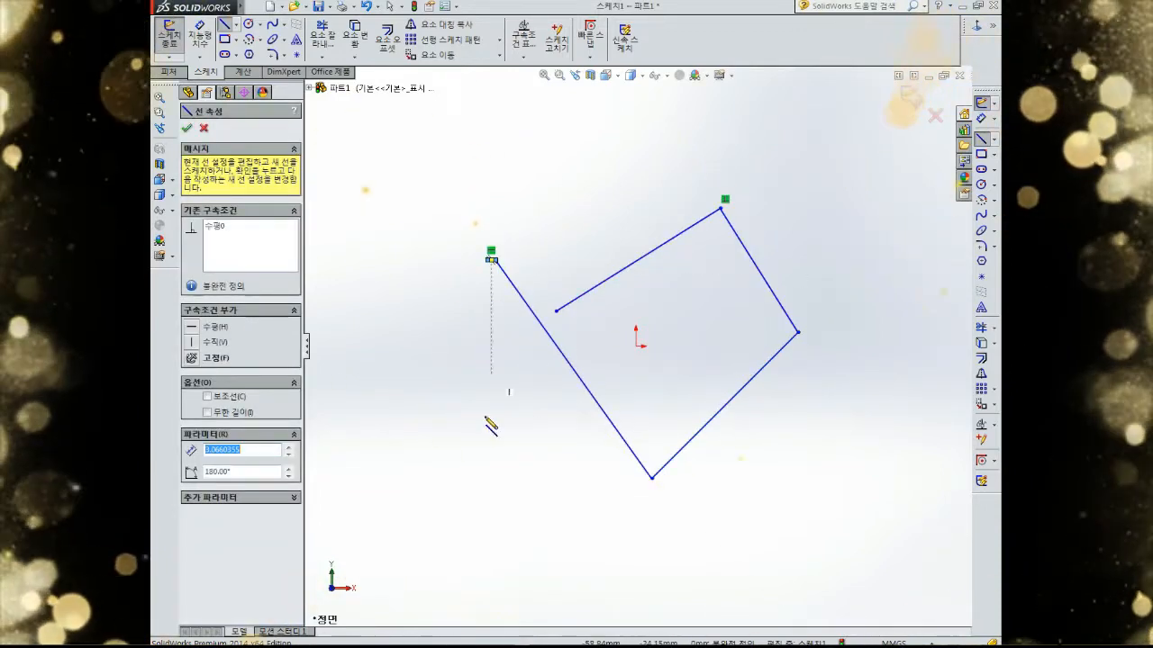
{"action": "key", "text": "Escape"}
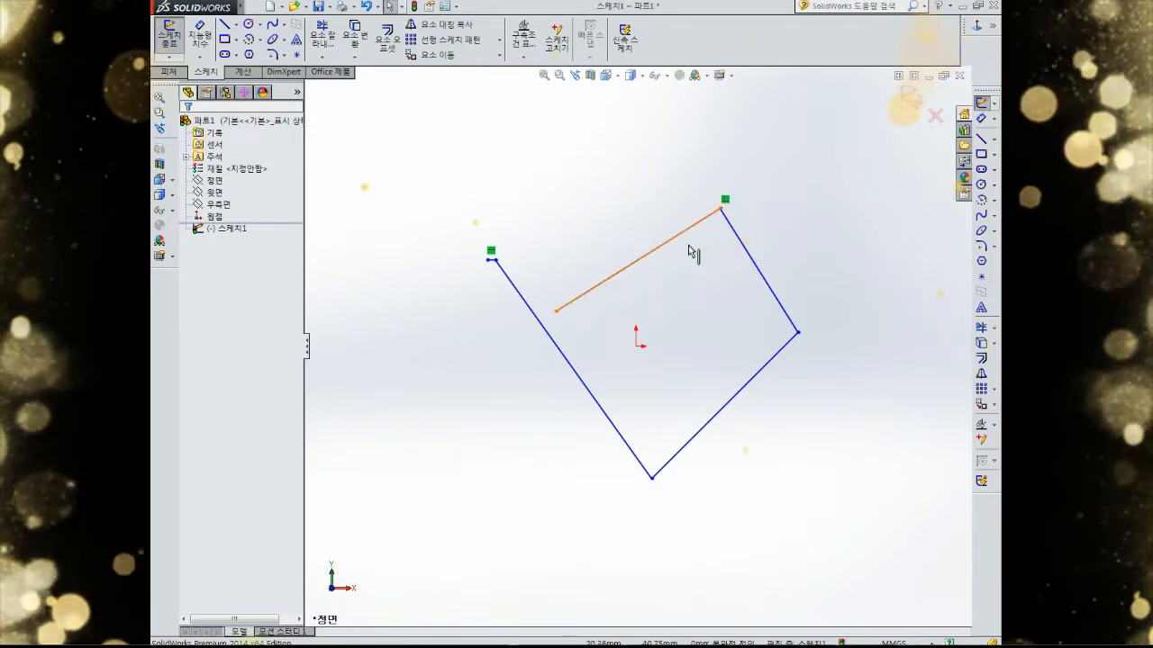
Step: Lengthen the short horizontal line by moving its free end outward, and move the upper corner of the line chain
{"action": "mouse_move", "coordinate": [490, 260]}
{"action": "left_mouse_down"}
{"action": "mouse_move", "coordinate": [458, 296]}
{"action": "mouse_move", "coordinate": [430, 393]}
{"action": "mouse_move", "coordinate": [399, 309]}
{"action": "mouse_move", "coordinate": [445, 124]}
{"action": "left_mouse_up"}
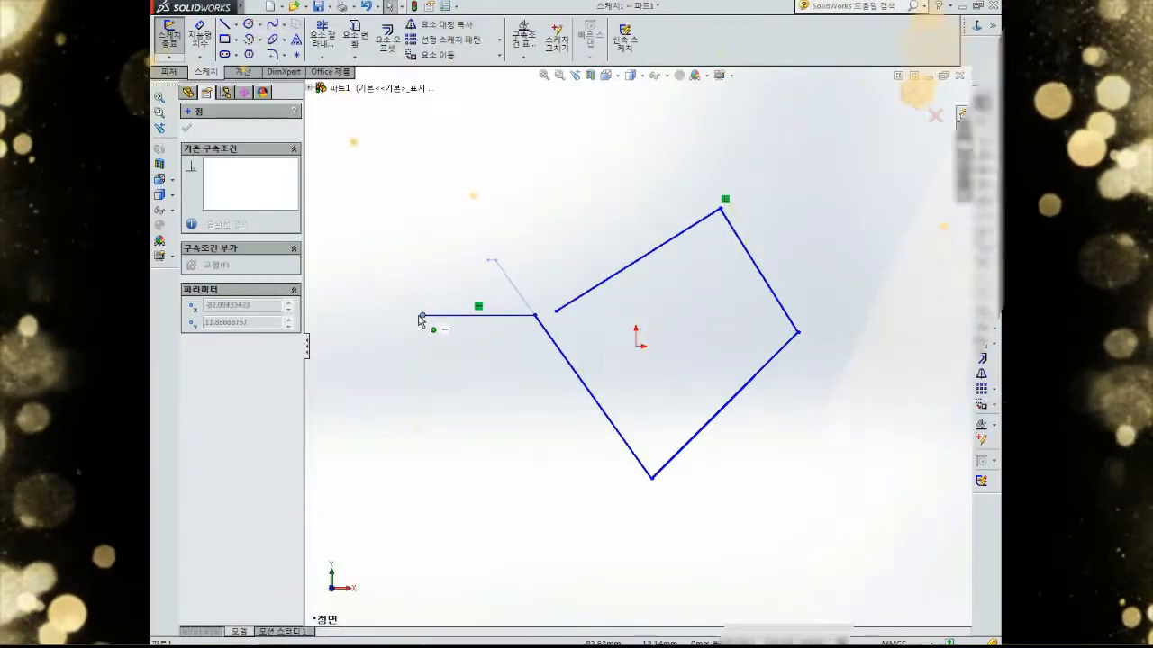
{"action": "left_click_drag", "start_coordinate": [424, 319], "coordinate": [416, 312]}
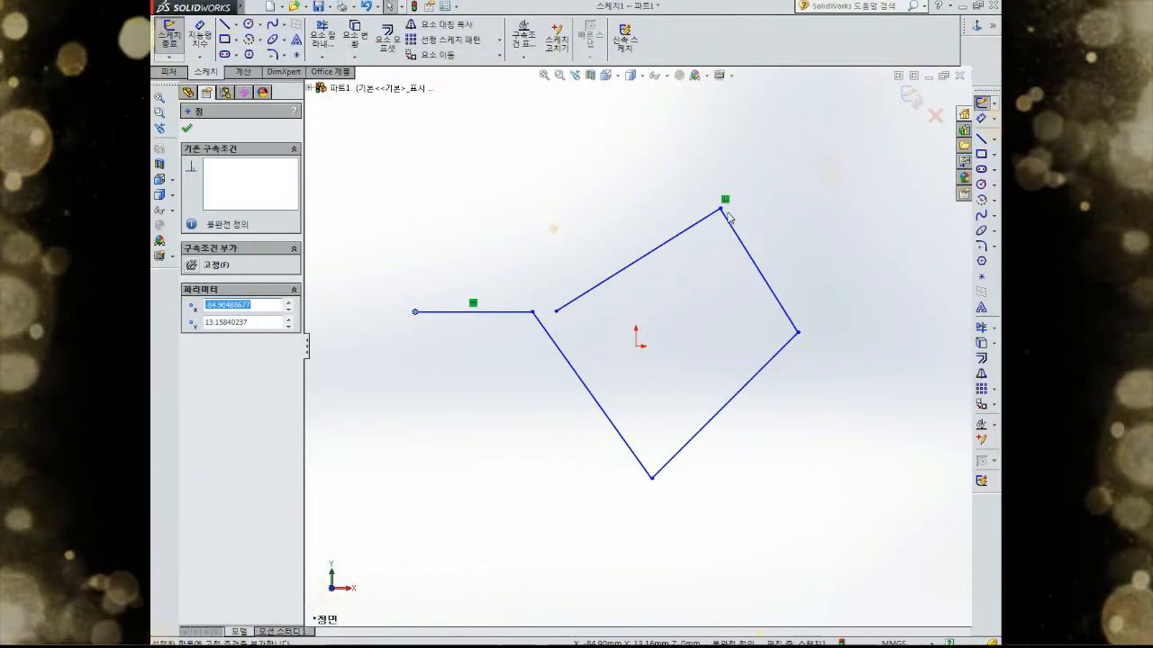
{"action": "mouse_move", "coordinate": [732, 219]}
{"action": "left_mouse_down"}
{"action": "mouse_move", "coordinate": [728, 135]}
{"action": "mouse_move", "coordinate": [727, 232]}
{"action": "mouse_move", "coordinate": [684, 108]}
{"action": "mouse_move", "coordinate": [697, 162]}
{"action": "left_mouse_up"}
Step: Move the sloped line's open end up toward the upper corner, and raise the free end of the horizontal line
{"action": "left_click_drag", "start_coordinate": [556, 312], "coordinate": [605, 271]}
{"action": "left_click", "coordinate": [435, 330]}
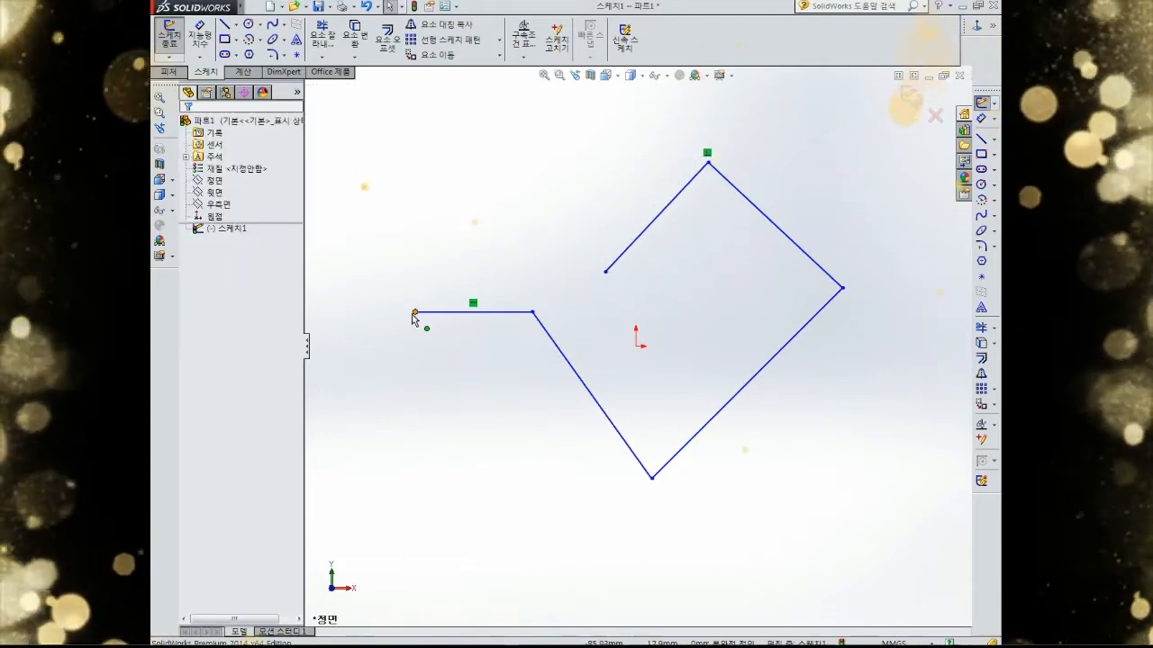
{"action": "left_click_drag", "start_coordinate": [416, 316], "coordinate": [405, 248]}
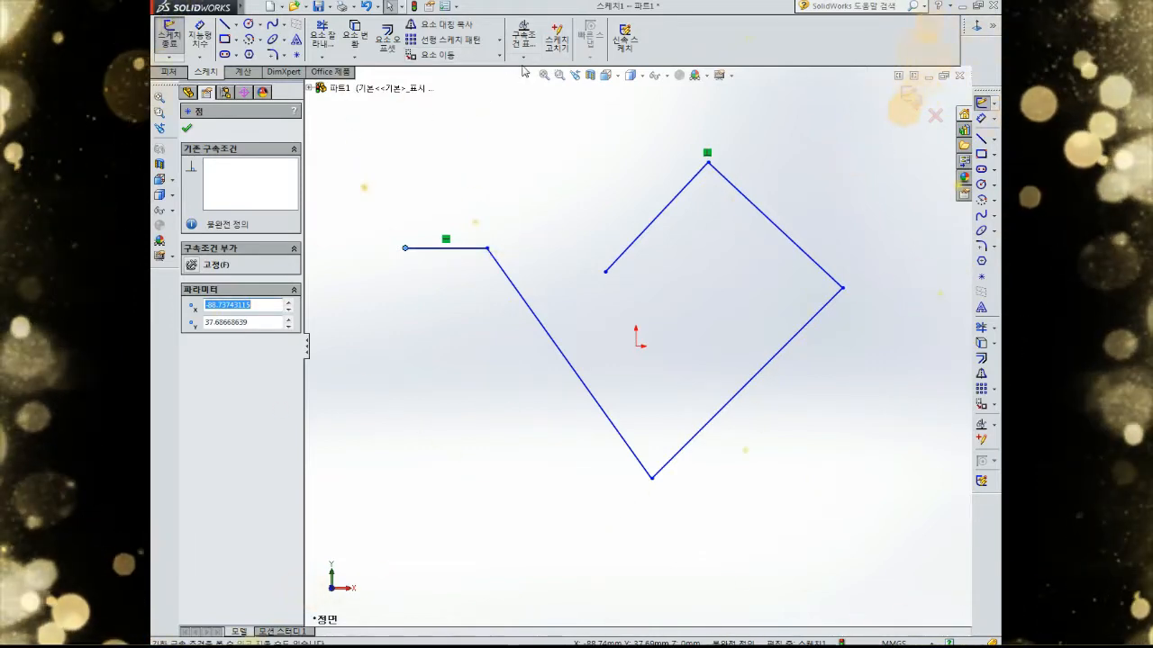
Step: Add a vertical relation to the long sloped line joined to the horizontal line and a horizontal relation to the lower line
{"action": "left_click", "coordinate": [522, 58]}
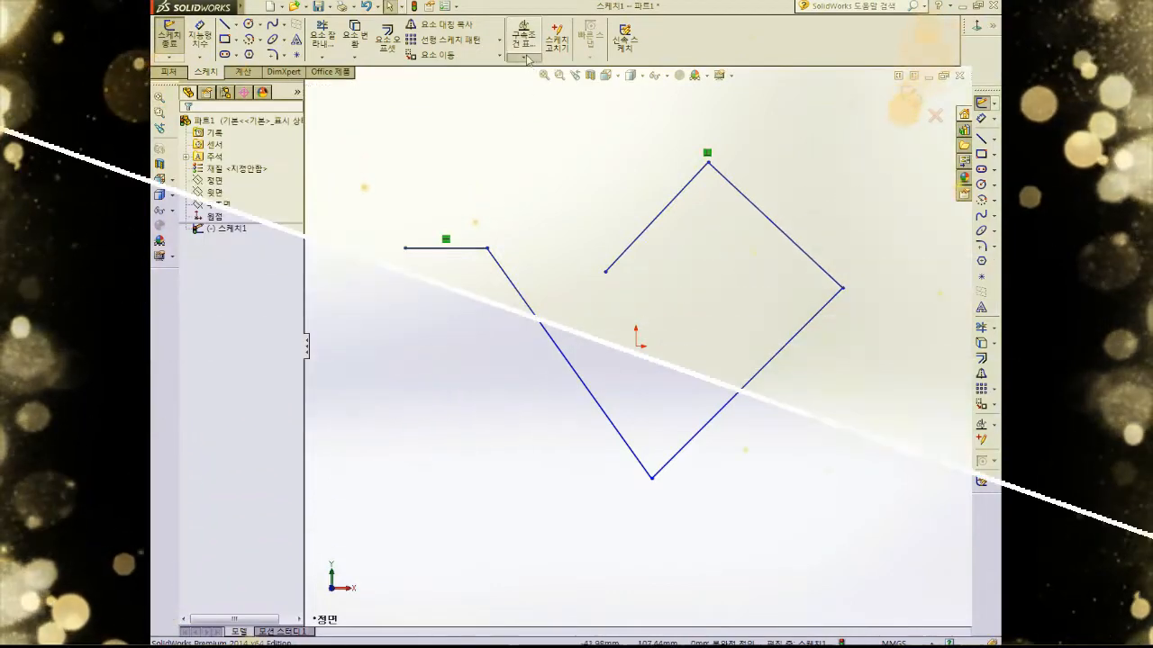
{"action": "left_click", "coordinate": [556, 83]}
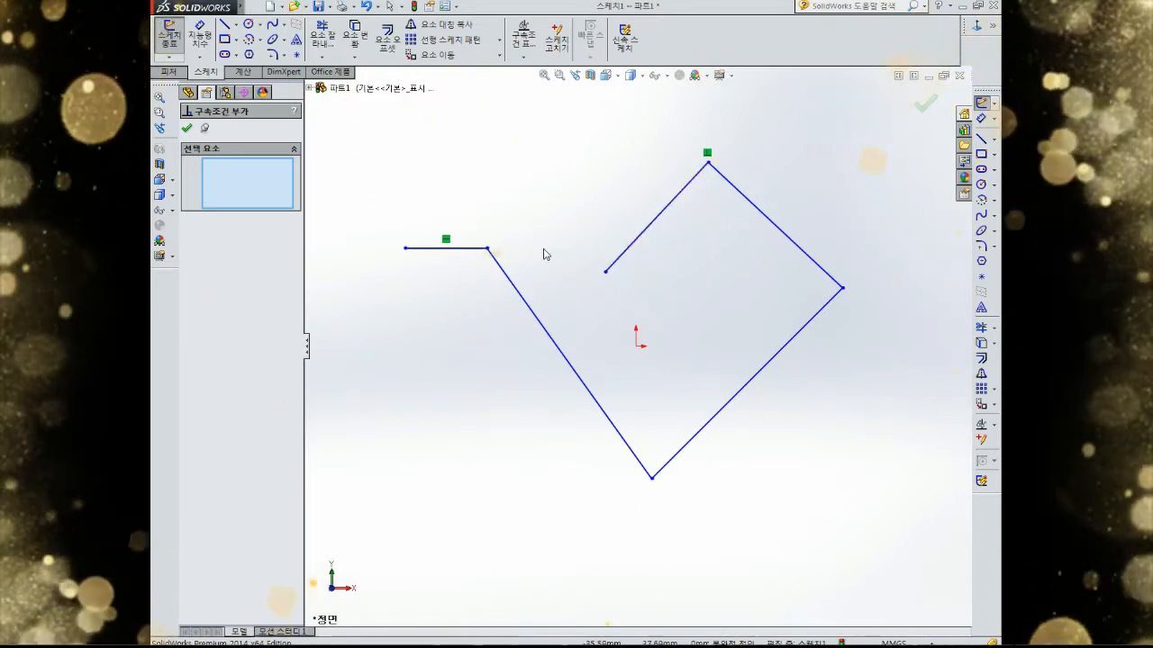
{"action": "left_click", "coordinate": [540, 330]}
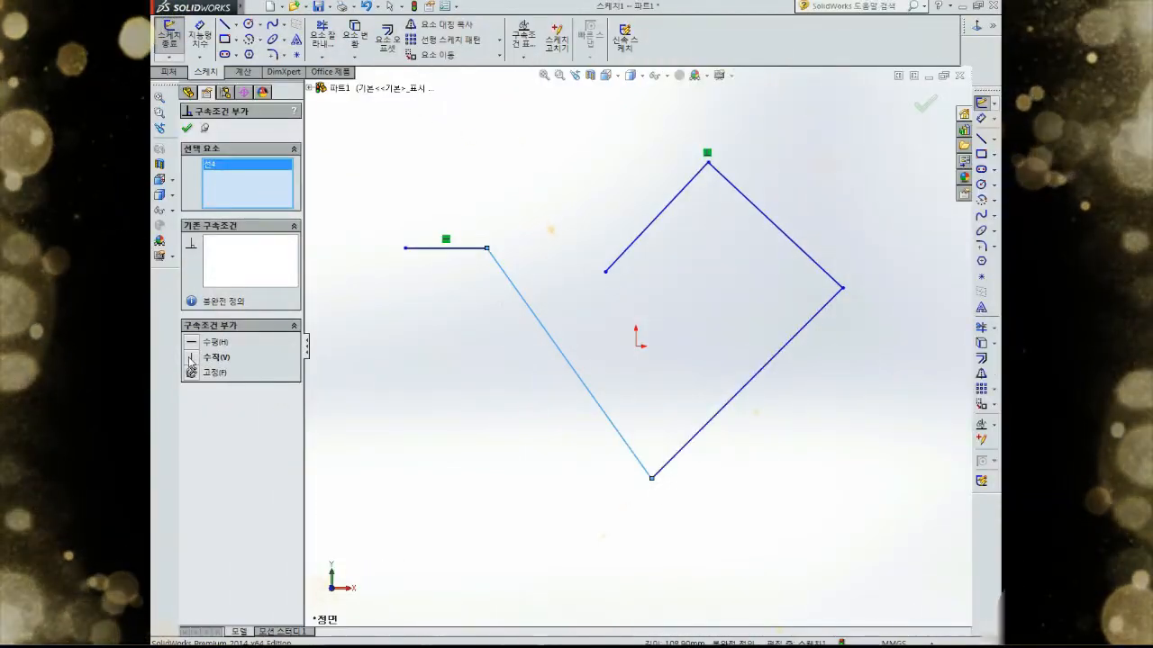
{"action": "left_click", "coordinate": [191, 358]}
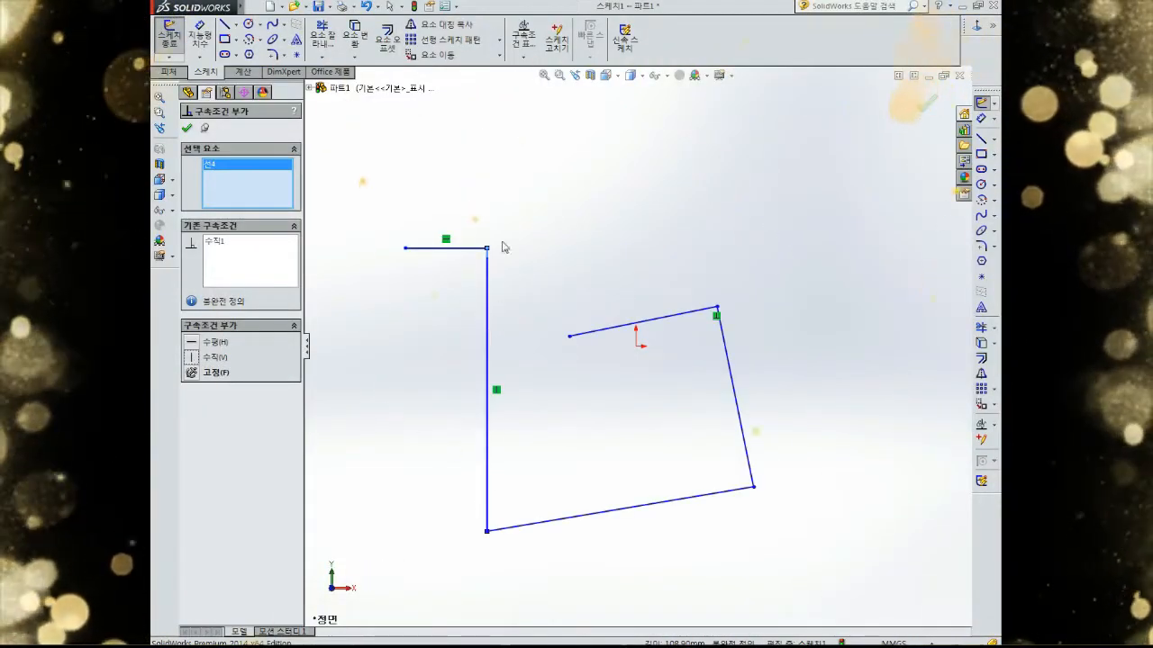
{"action": "left_click", "coordinate": [644, 507]}
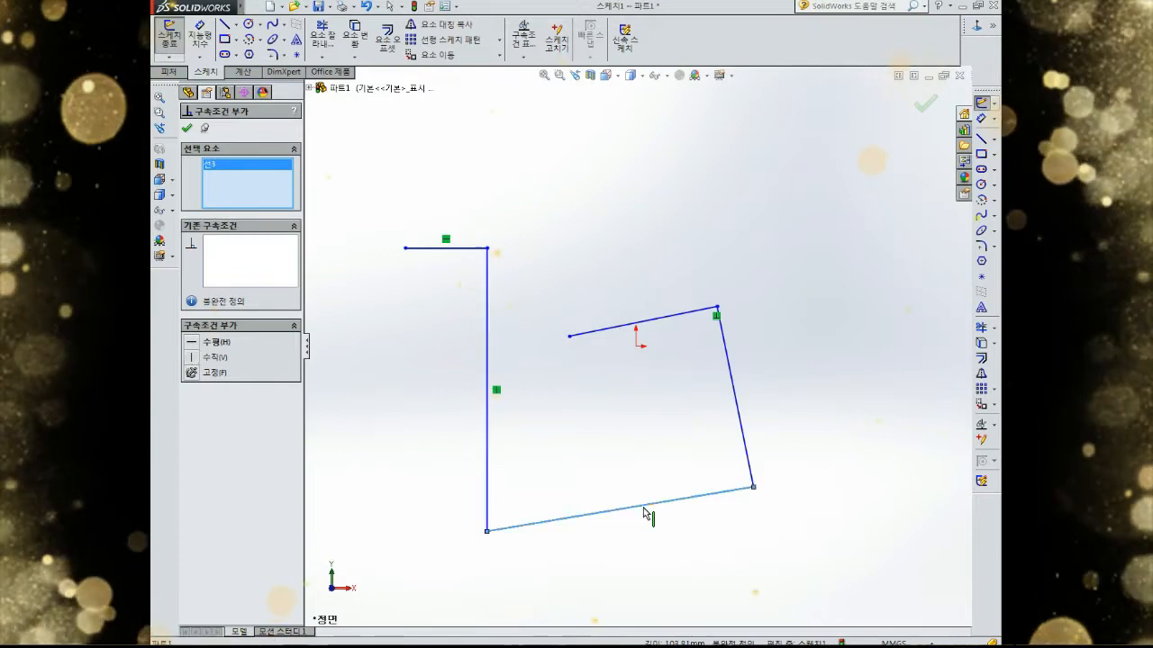
{"action": "left_click", "coordinate": [191, 343]}
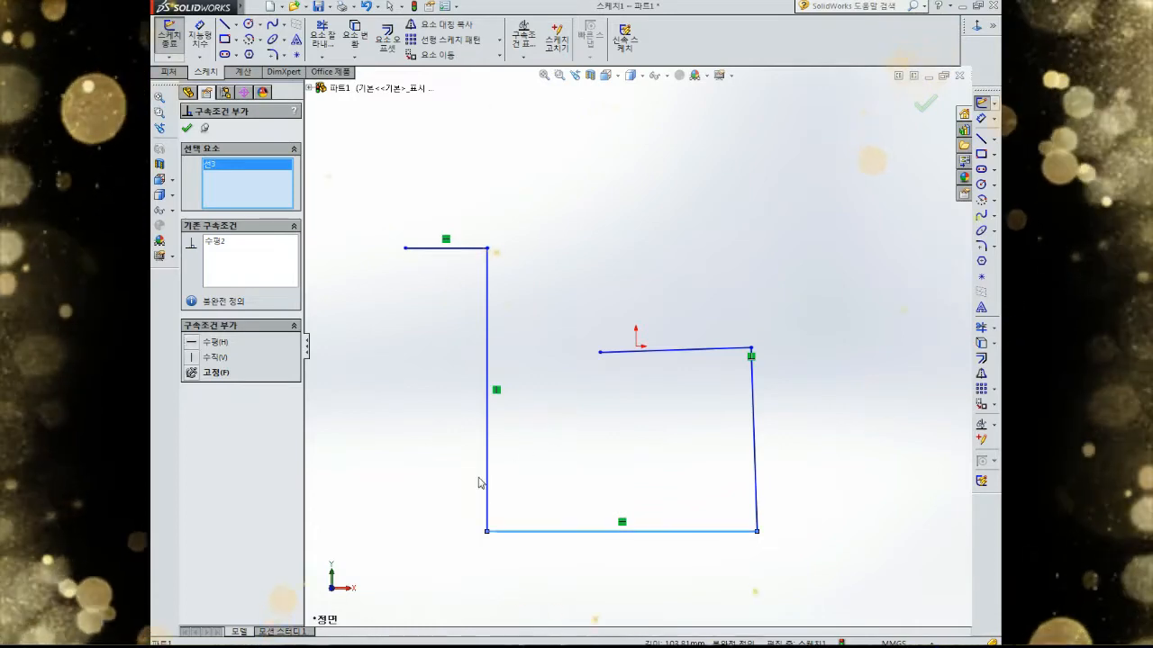
Step: Add parallel relations between the two side lines and between the upper and lower lines
{"action": "left_click", "coordinate": [487, 450]}
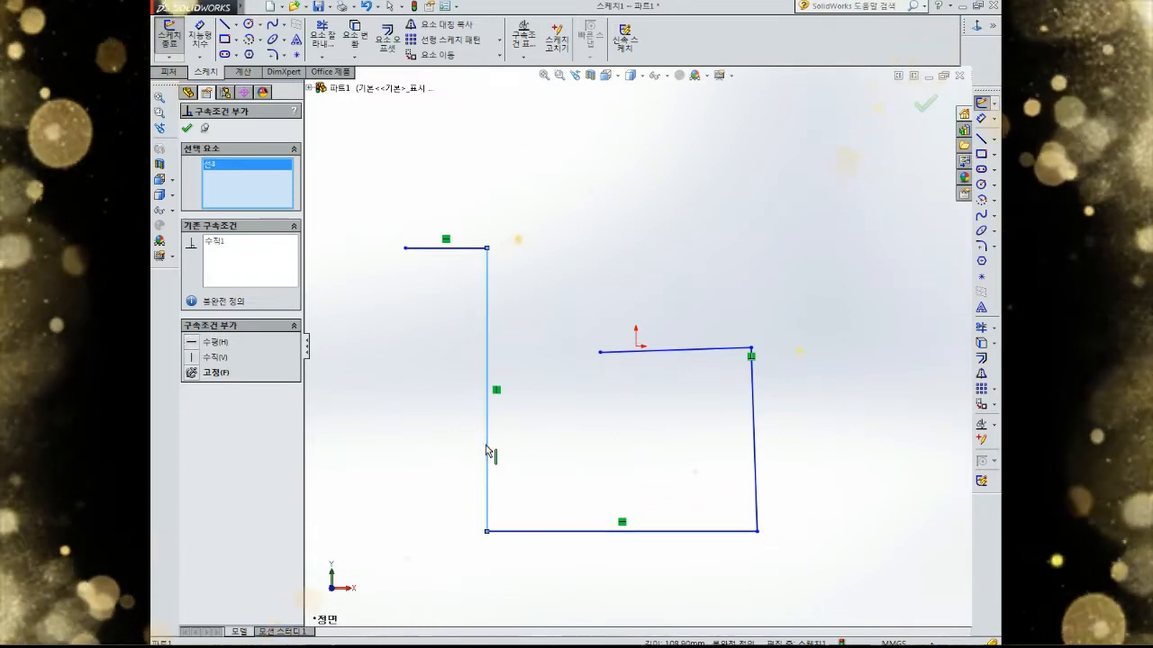
{"action": "left_click", "coordinate": [757, 404]}
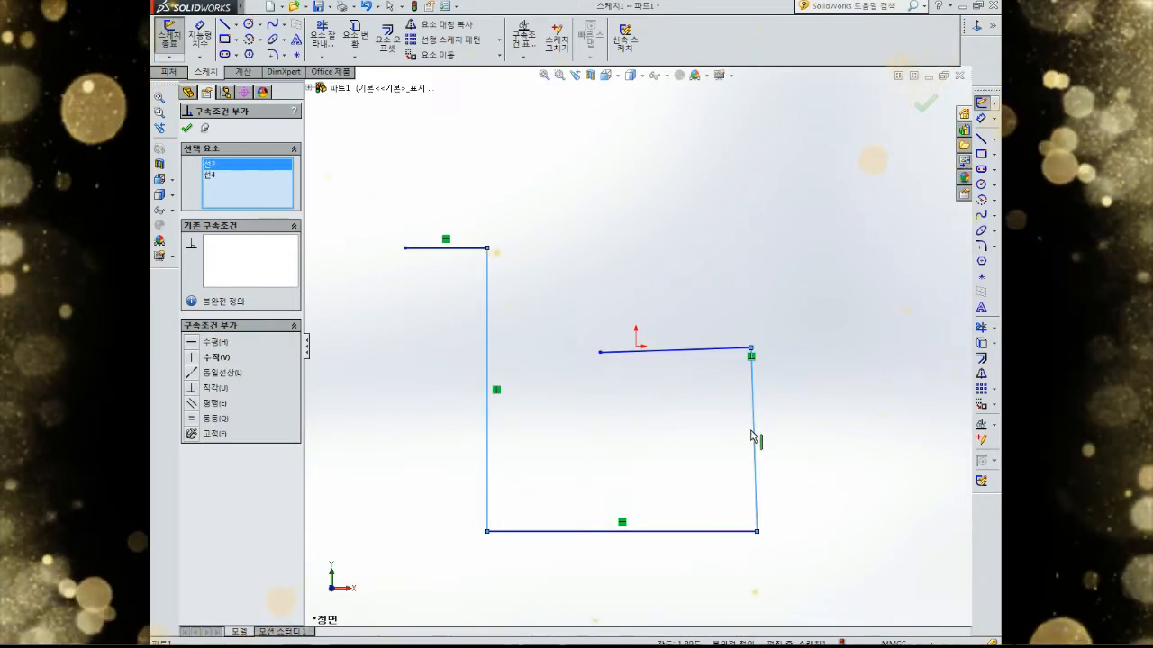
{"action": "left_click", "coordinate": [194, 405]}
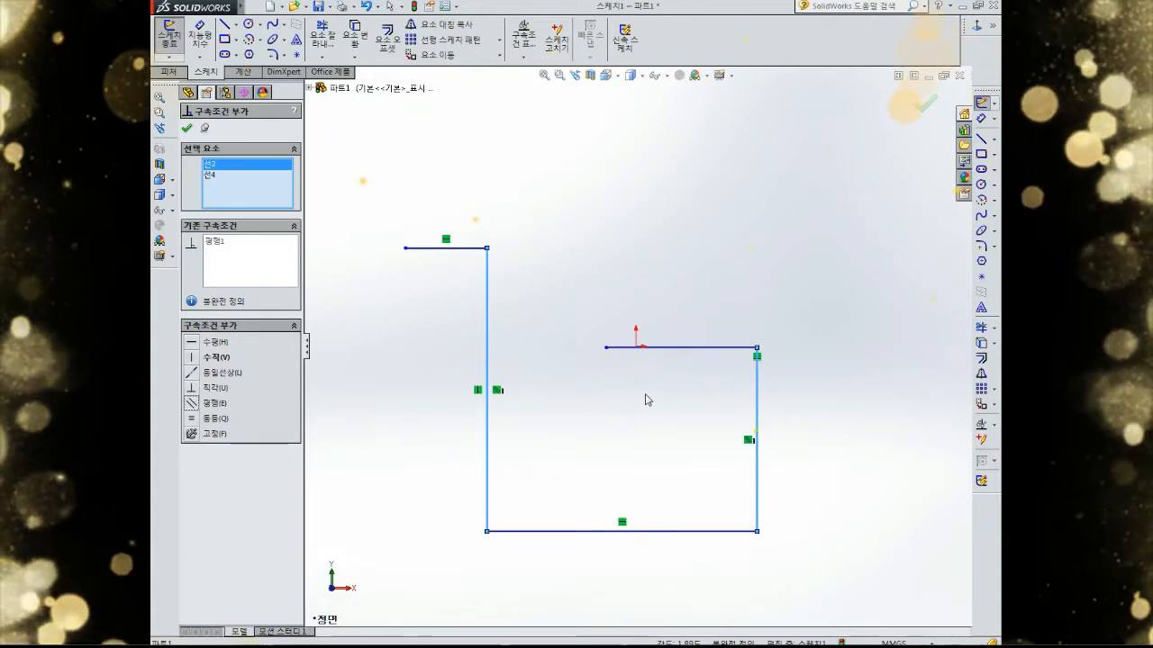
{"action": "left_click", "coordinate": [700, 532]}
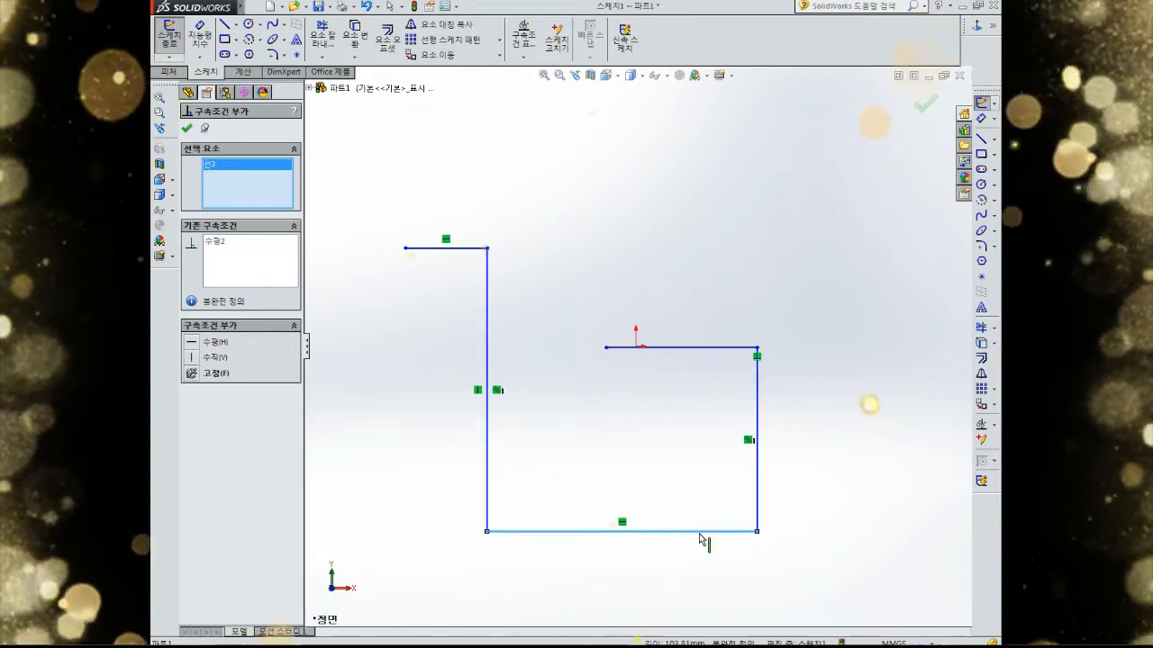
{"action": "left_click", "coordinate": [682, 348]}
{"action": "left_click", "coordinate": [194, 404]}
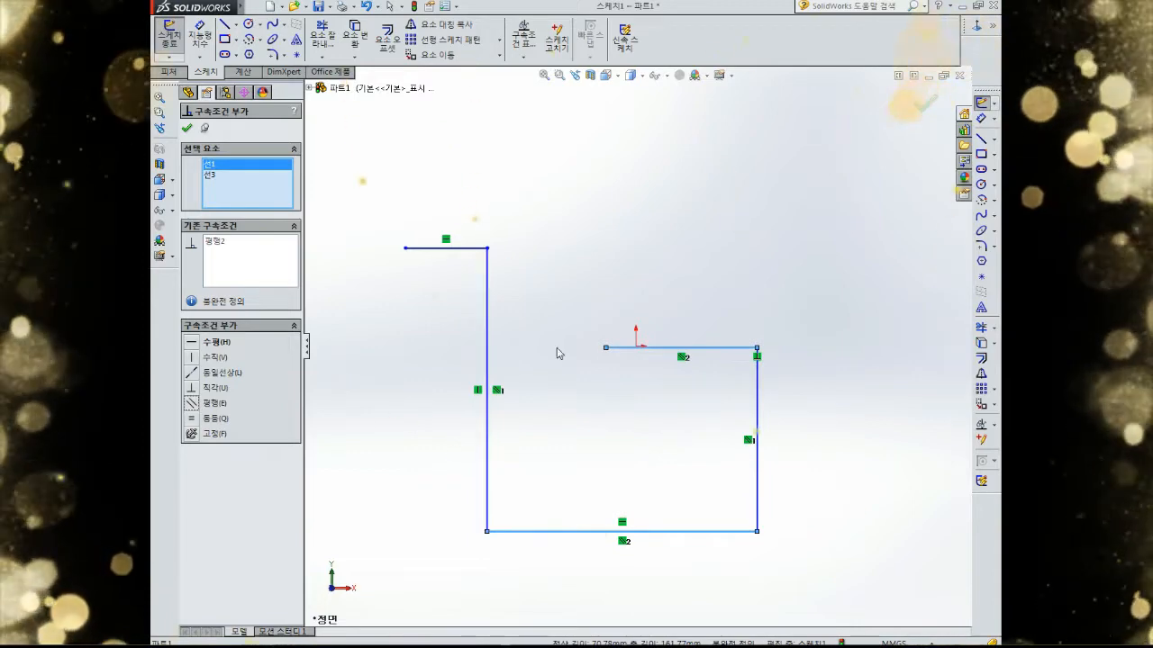
Step: Move the open end of the upper line up and outward, away from the origin
{"action": "left_click", "coordinate": [606, 348]}
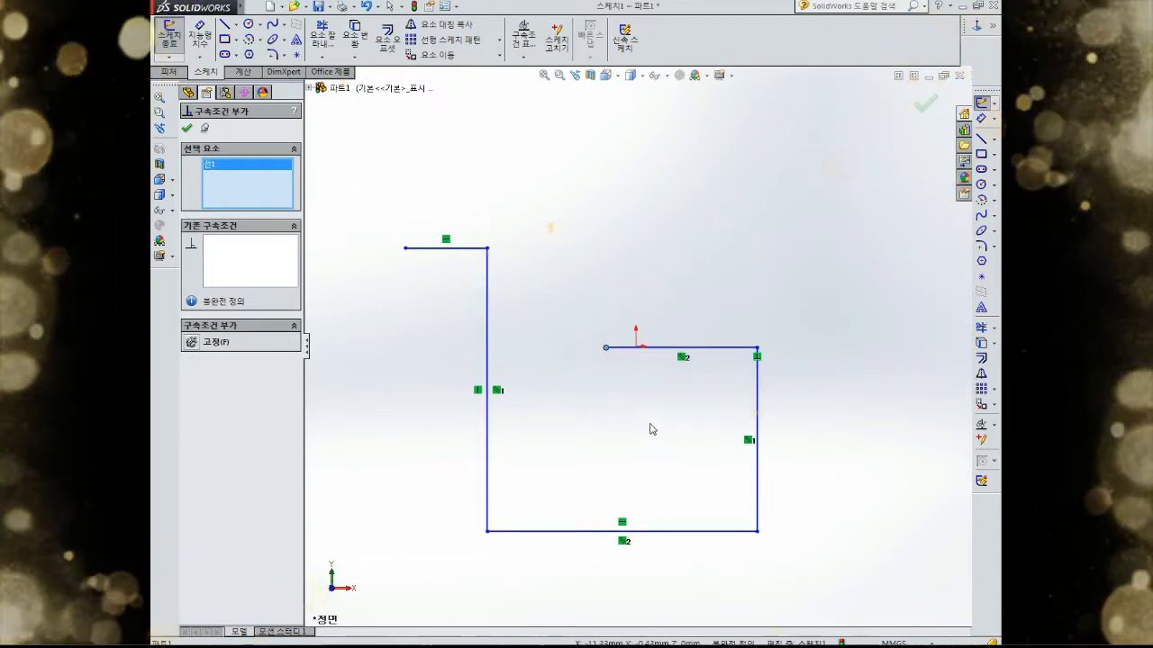
{"action": "key", "text": "Escape"}
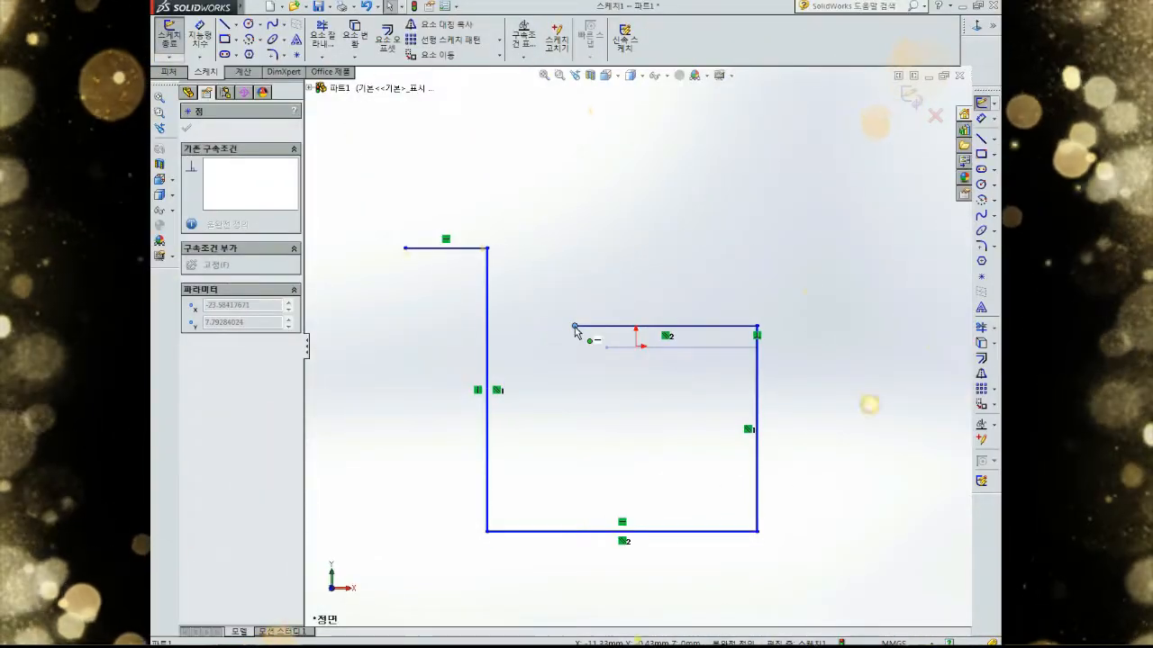
{"action": "key", "text": "Escape"}
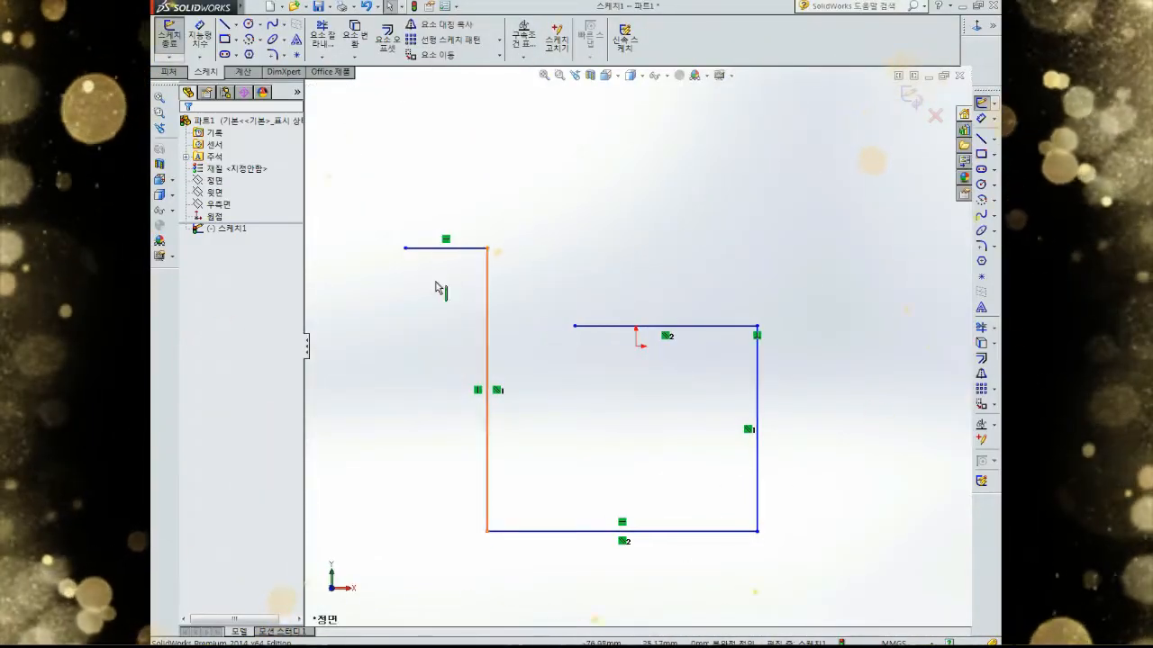
Step: Close the rectangle with a merge relation between the upper line's open end and the opposite vertical line's upper endpoint, and move its lower-left corner inward
{"action": "left_click", "coordinate": [523, 50]}
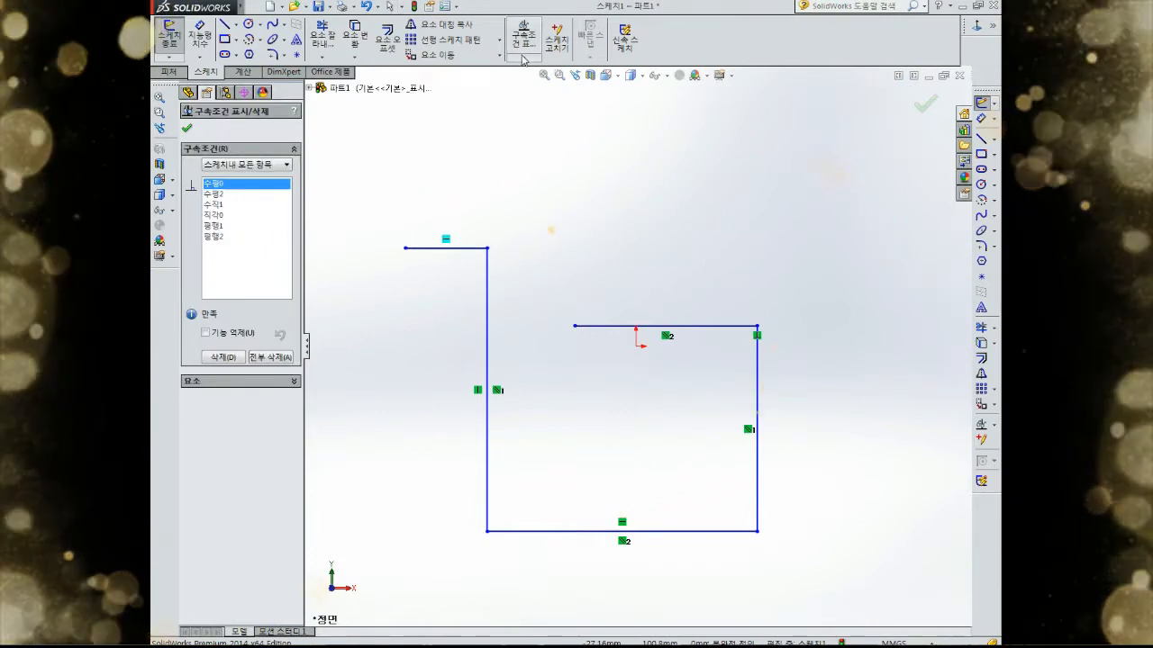
{"action": "key", "text": "Escape"}
{"action": "left_click", "coordinate": [523, 58]}
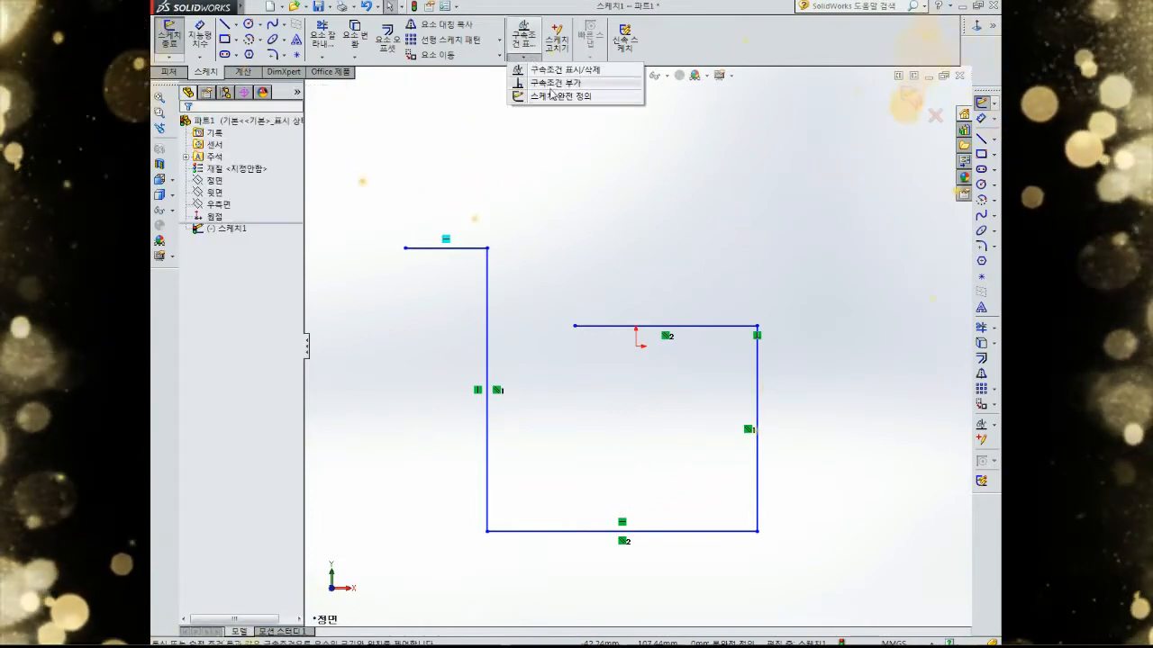
{"action": "left_click", "coordinate": [550, 84]}
{"action": "left_click", "coordinate": [574, 326]}
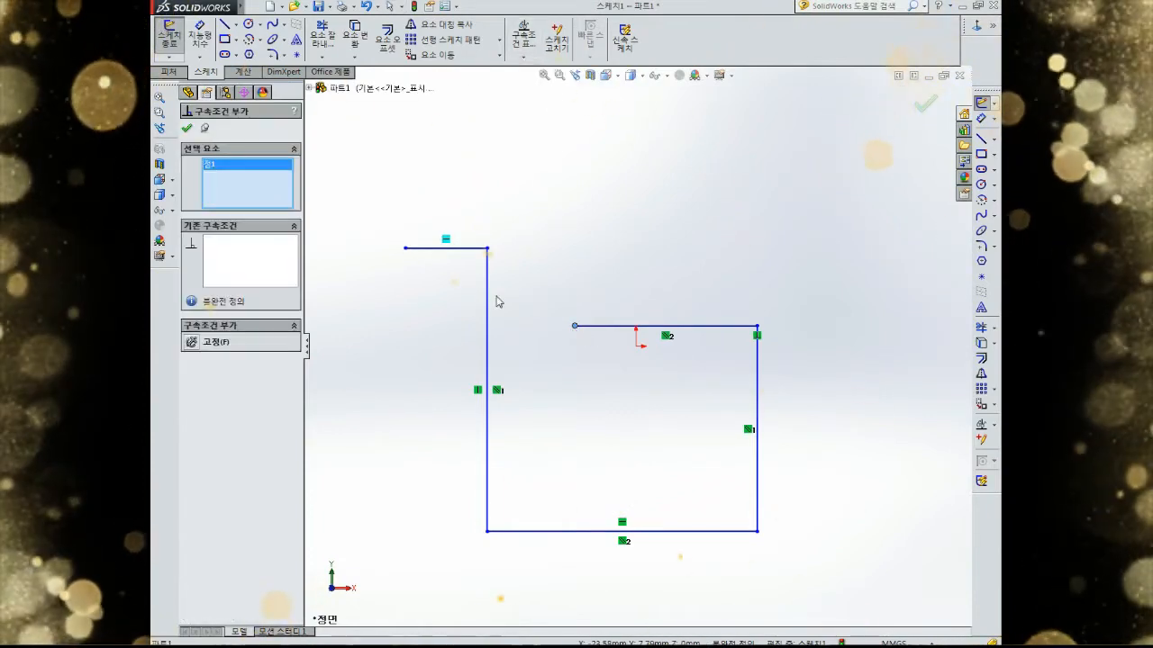
{"action": "left_click", "coordinate": [487, 250]}
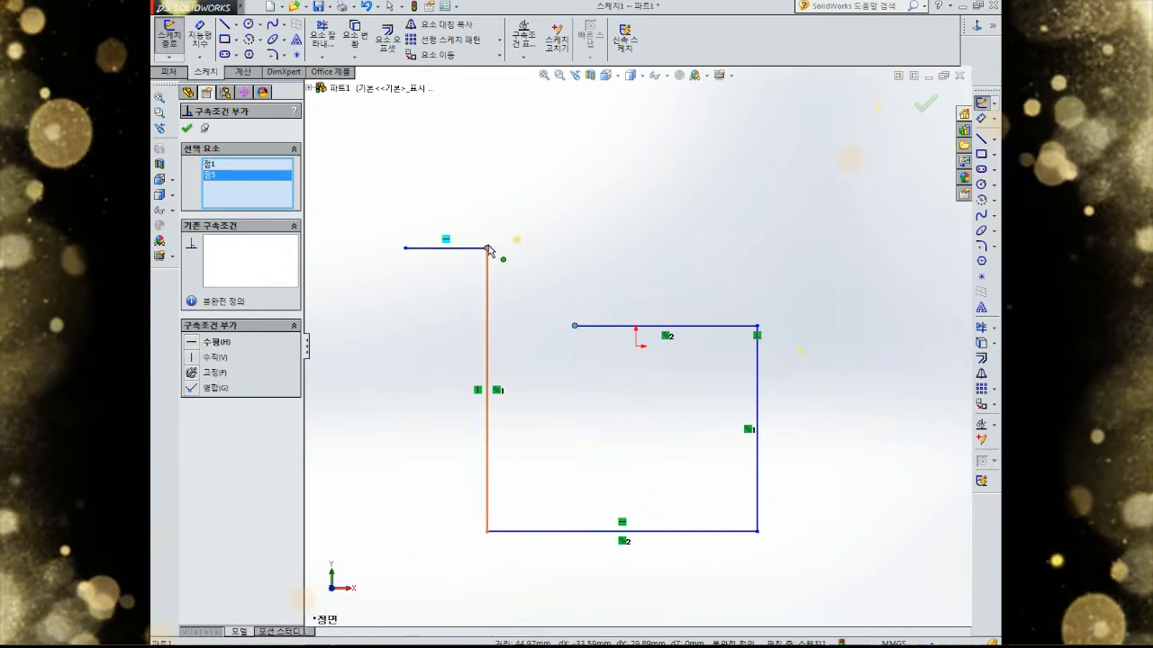
{"action": "left_click", "coordinate": [196, 390]}
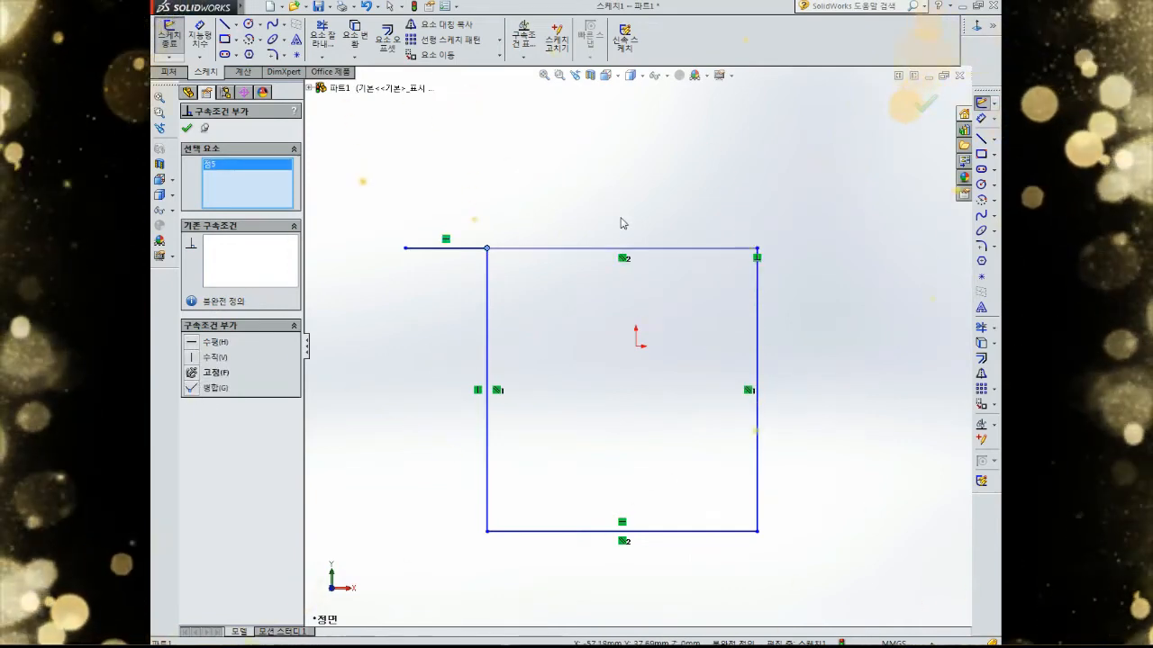
{"action": "key", "text": "Escape"}
{"action": "left_click_drag", "start_coordinate": [487, 531], "coordinate": [538, 451]}
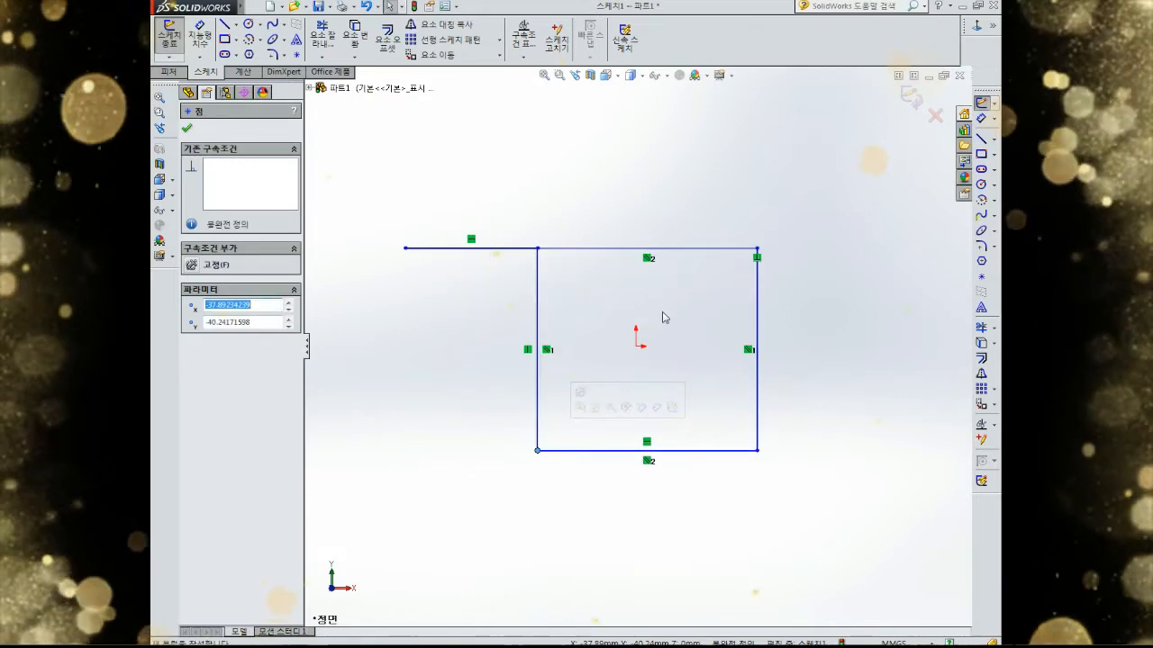
{"action": "key", "text": "Escape"}
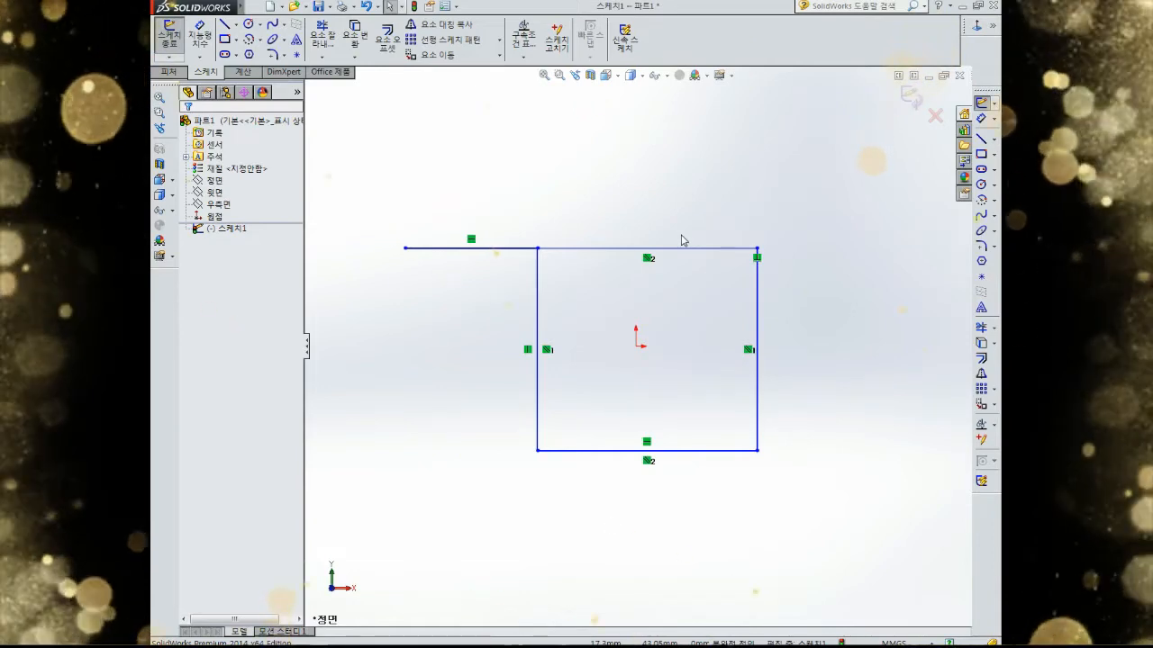
Step: Undo the merge, the added relations and the last endpoint moves, back to the sloped line chain, and clear the selection
{"action": "key", "text": "ctrl+z"}
{"action": "key", "text": "ctrl+z"}
{"action": "key", "text": "ctrl+z"}
{"action": "key", "text": "ctrl+z"}
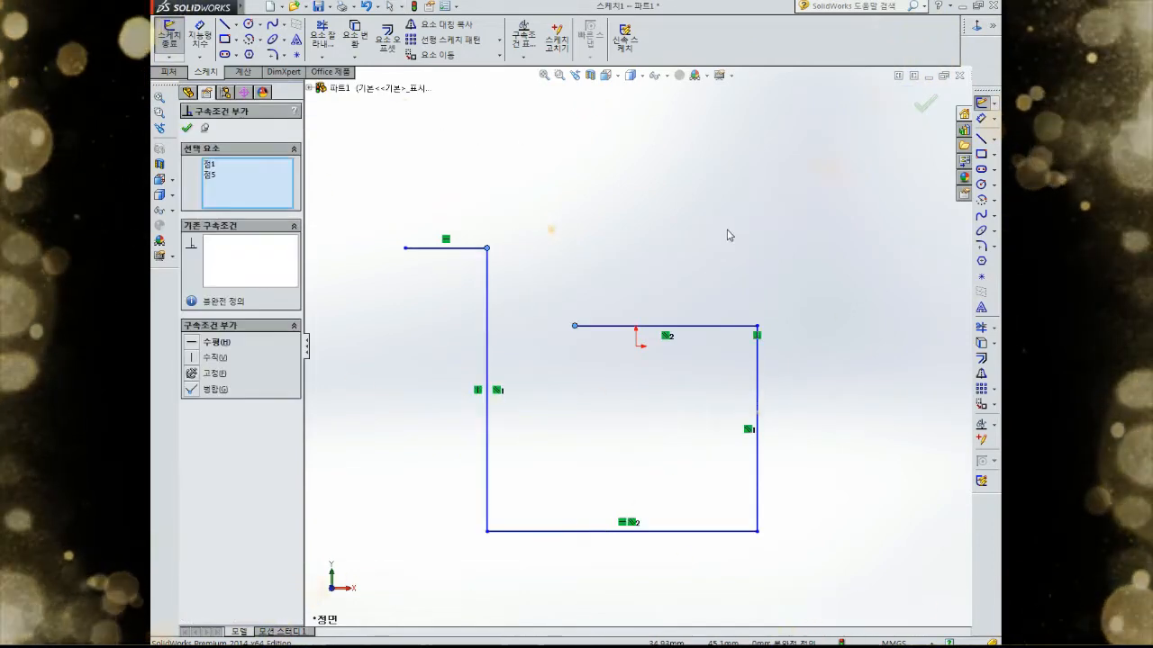
{"action": "key", "text": "ctrl+y"}
{"action": "key", "text": "ctrl+y"}
{"action": "key", "text": "ctrl+y"}
{"action": "key", "text": "ctrl+y"}
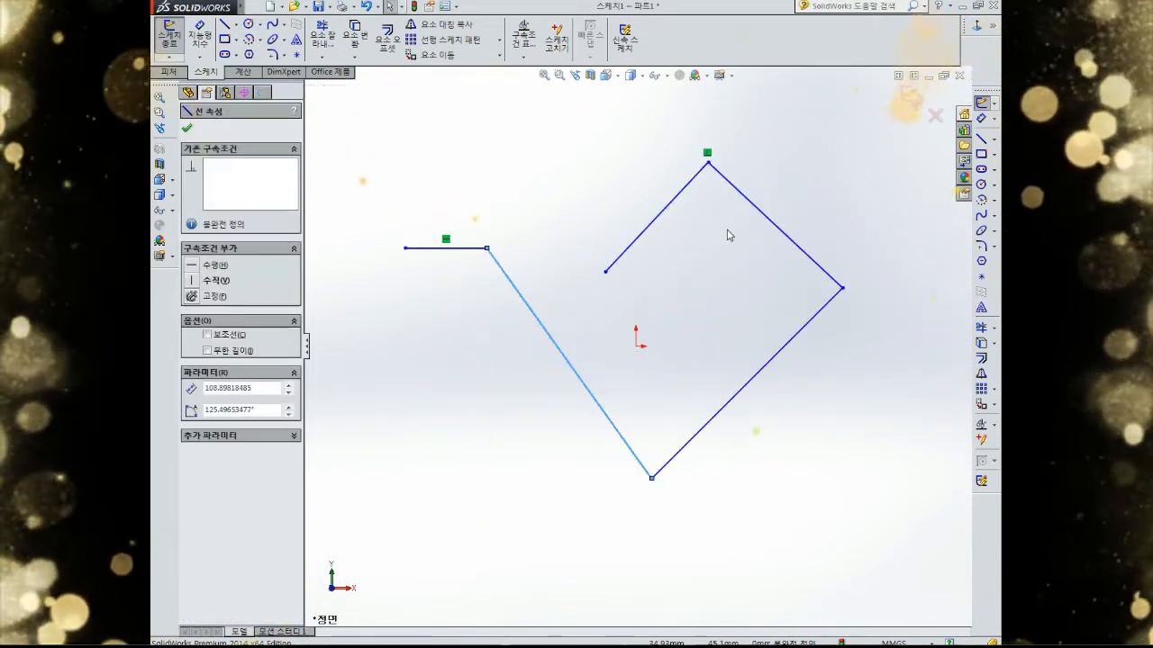
{"action": "key", "text": "ctrl+z"}
{"action": "key", "text": "ctrl+z"}
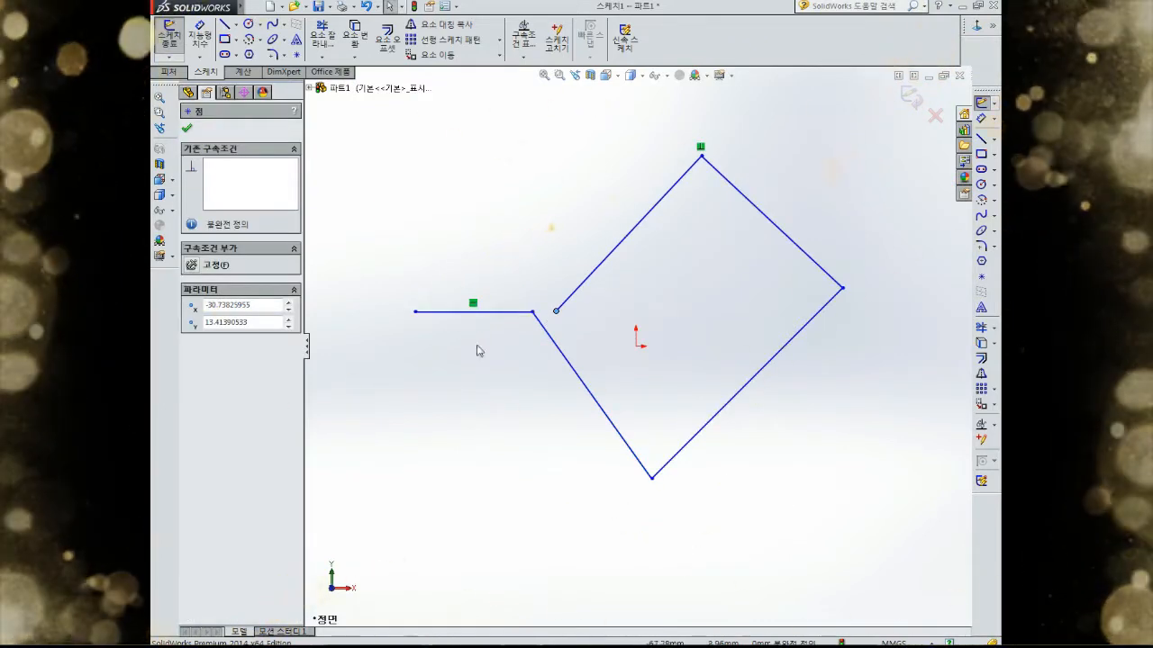
{"action": "left_click", "coordinate": [554, 271]}
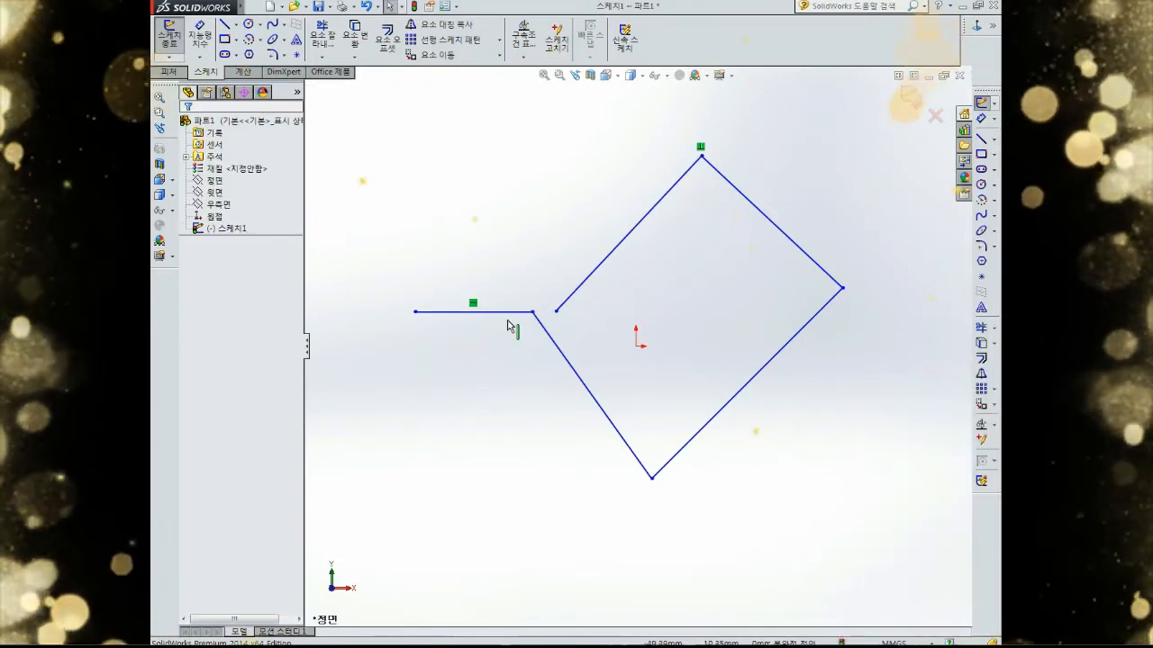
Step: Delete the short horizontal line beside the chain and move the upper-left line's open end outward, up and to the left
{"action": "left_click", "coordinate": [506, 313]}
{"action": "key", "text": "Delete"}
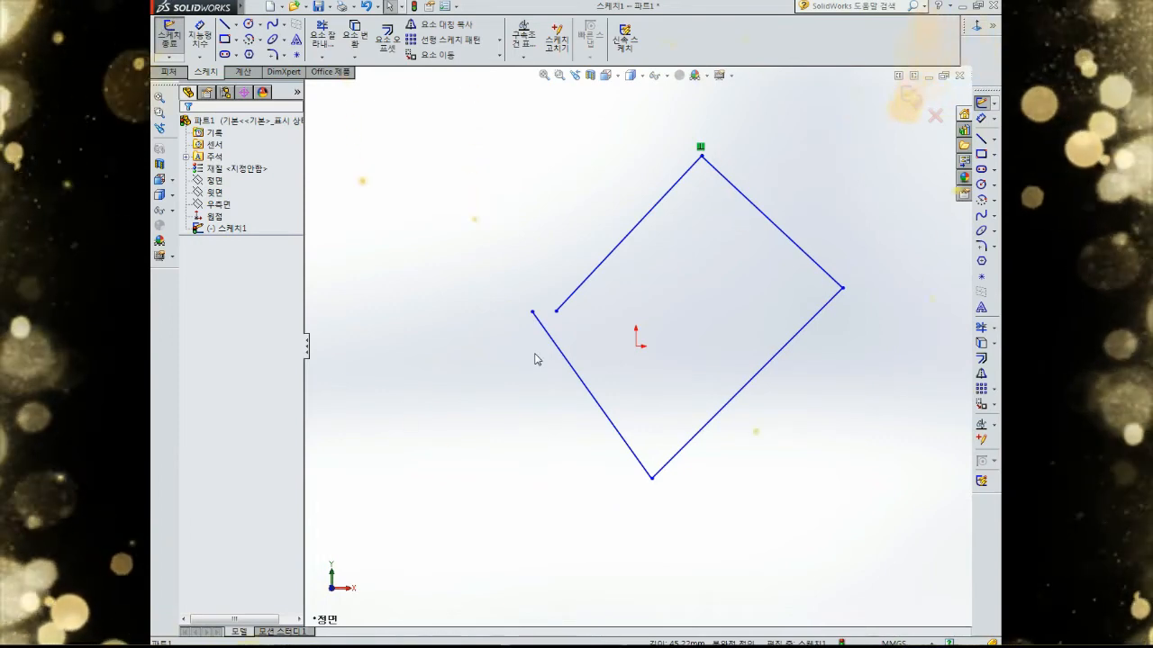
{"action": "left_click_drag", "start_coordinate": [561, 309], "coordinate": [525, 259]}
{"action": "scroll", "coordinate": [730, 322], "scroll_direction": "down", "scroll_amount": 2}
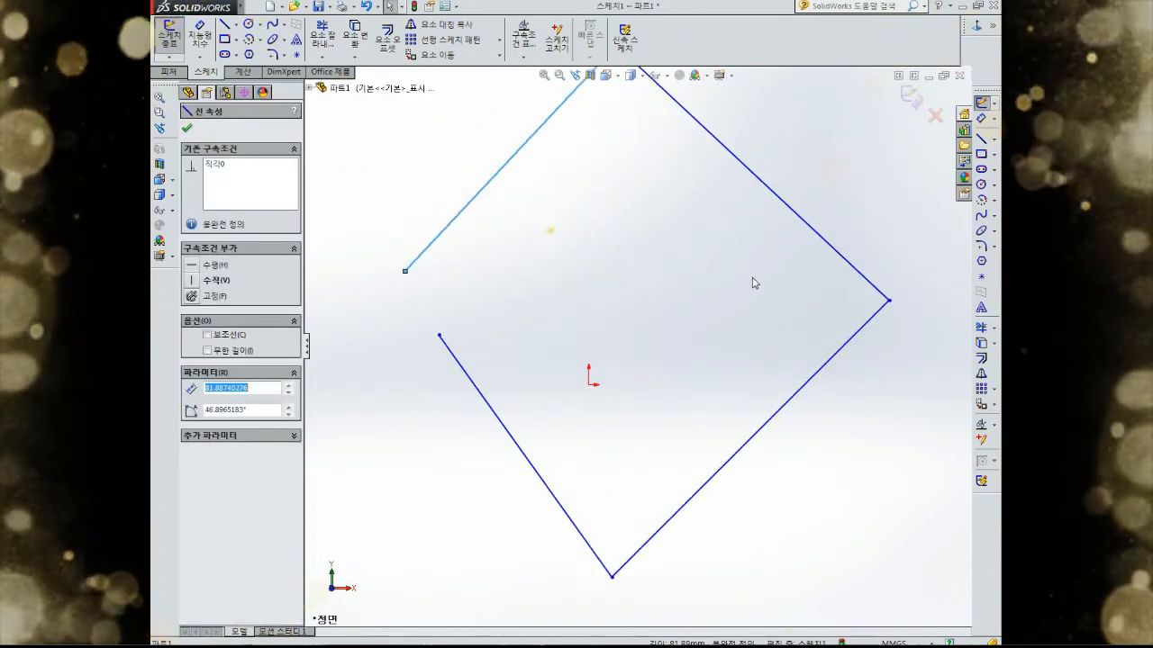
{"action": "scroll", "coordinate": [753, 283], "scroll_direction": "up", "scroll_amount": 4}
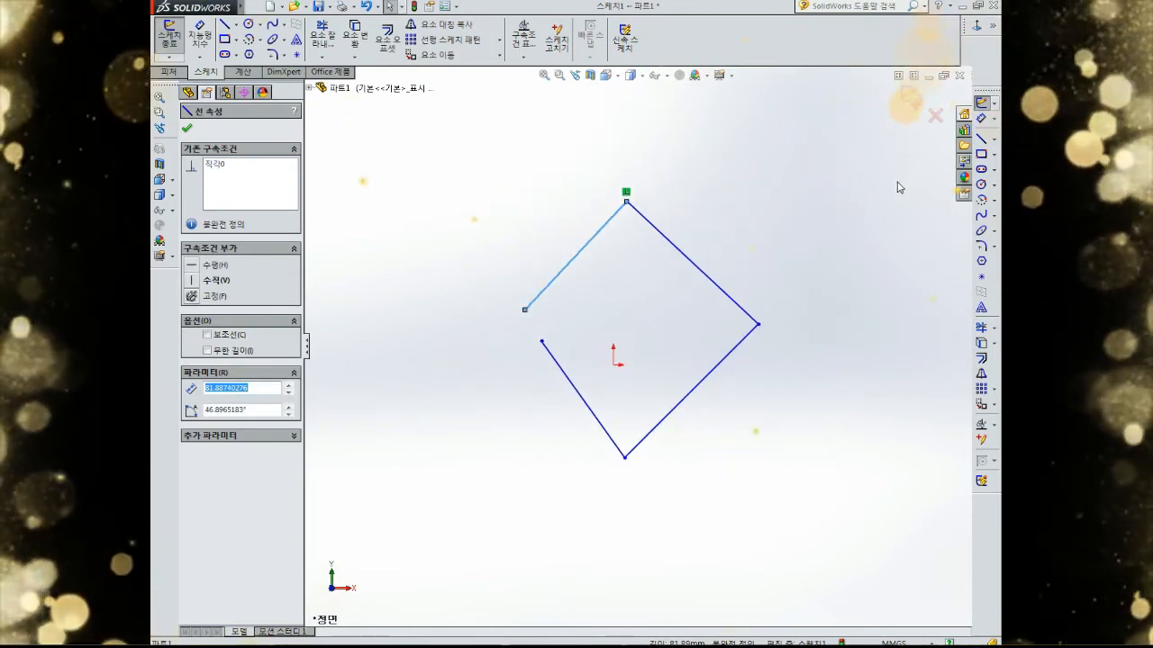
{"action": "scroll", "coordinate": [867, 171], "scroll_direction": "down", "scroll_amount": 1}
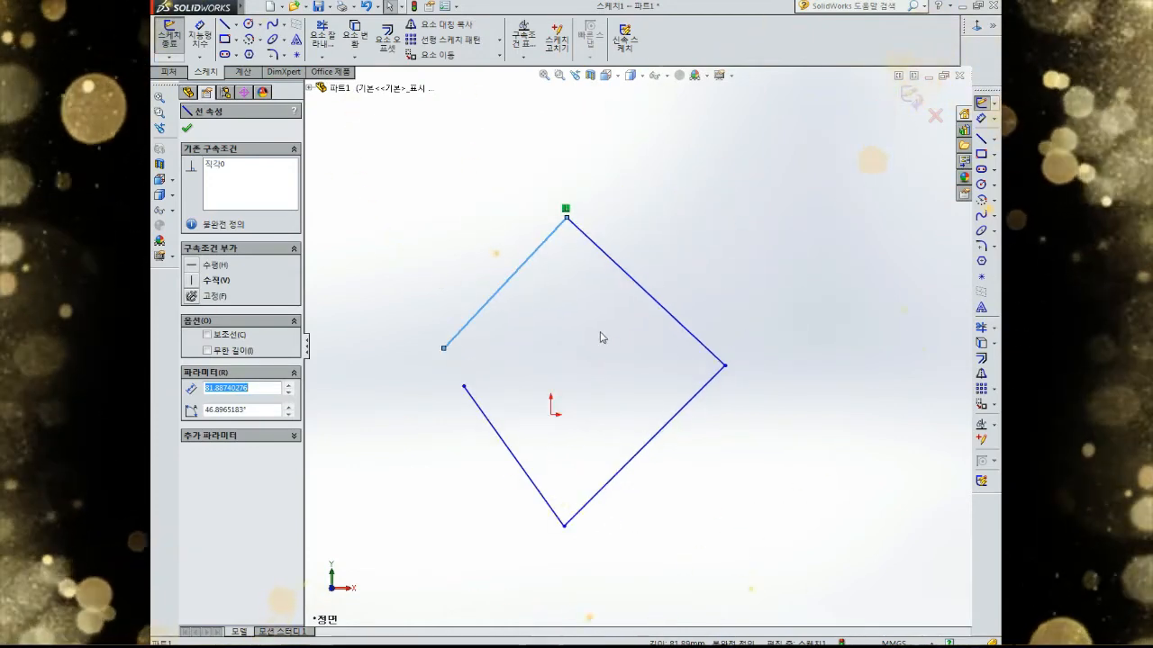
{"action": "scroll", "coordinate": [636, 324], "scroll_direction": "up", "scroll_amount": 3}
{"action": "scroll", "coordinate": [621, 351], "scroll_direction": "down", "scroll_amount": 2}
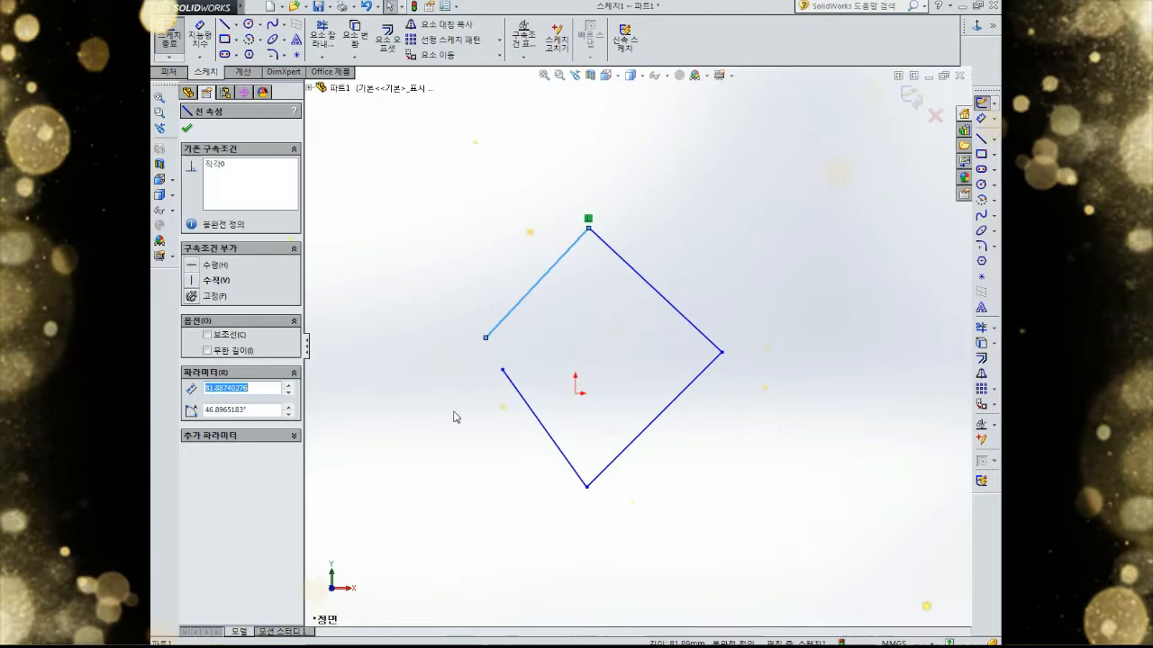
{"action": "left_click", "coordinate": [655, 213]}
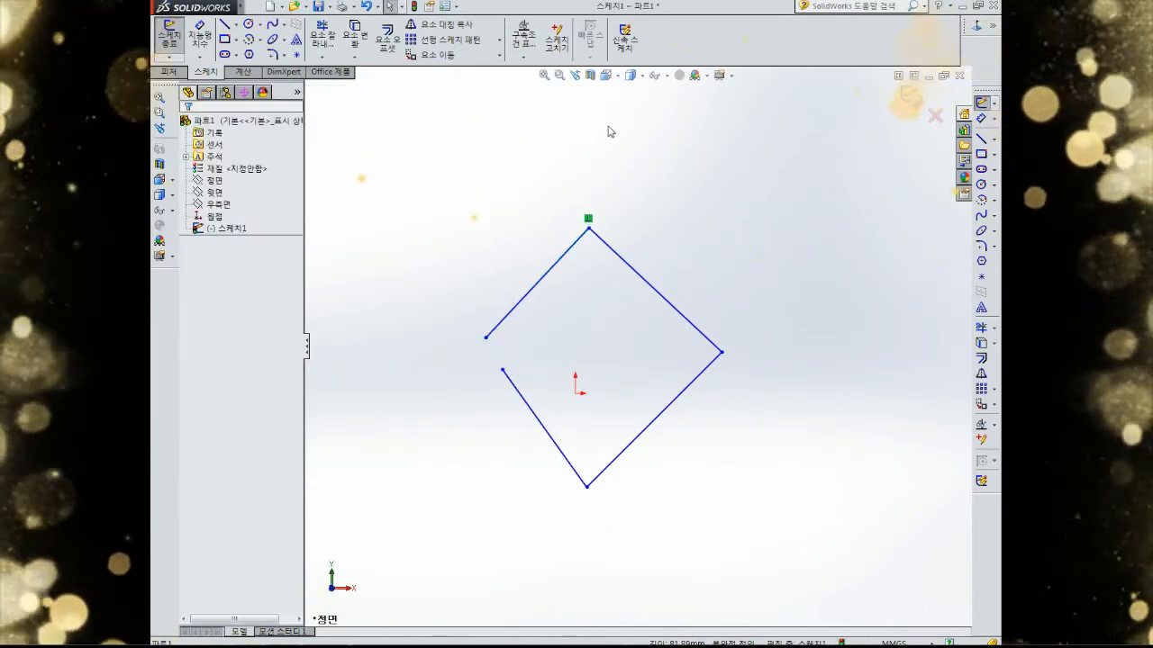
Step: Add a vertical relation to the lower-left line and a horizontal relation to the lower-right line
{"action": "left_click", "coordinate": [524, 57]}
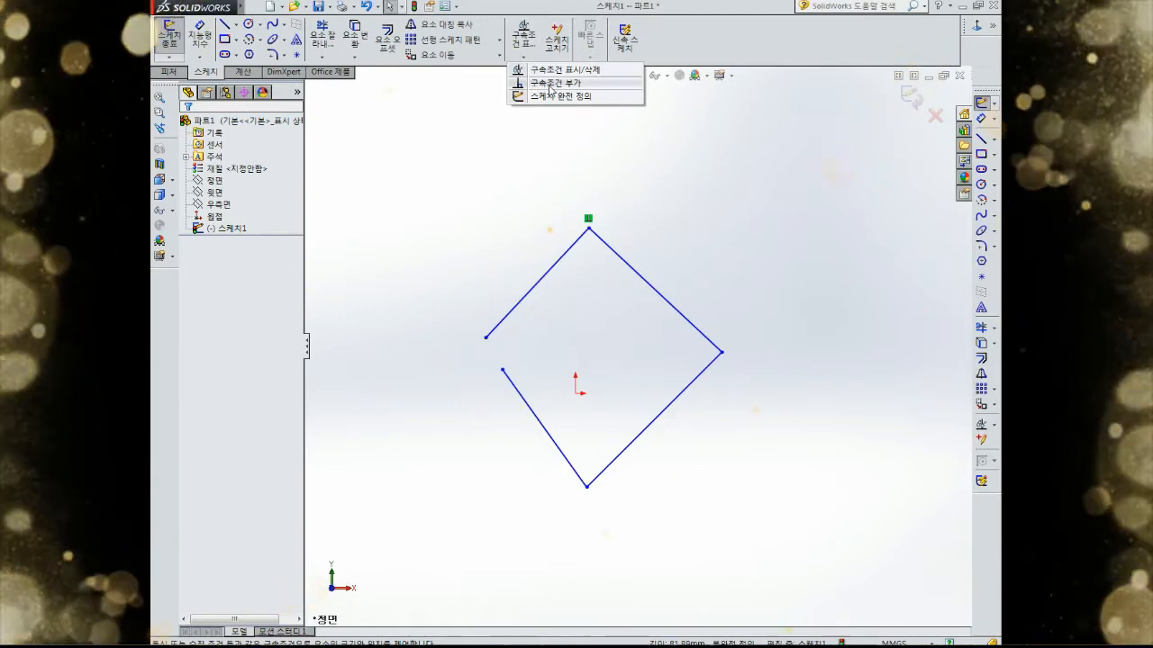
{"action": "left_click", "coordinate": [523, 55]}
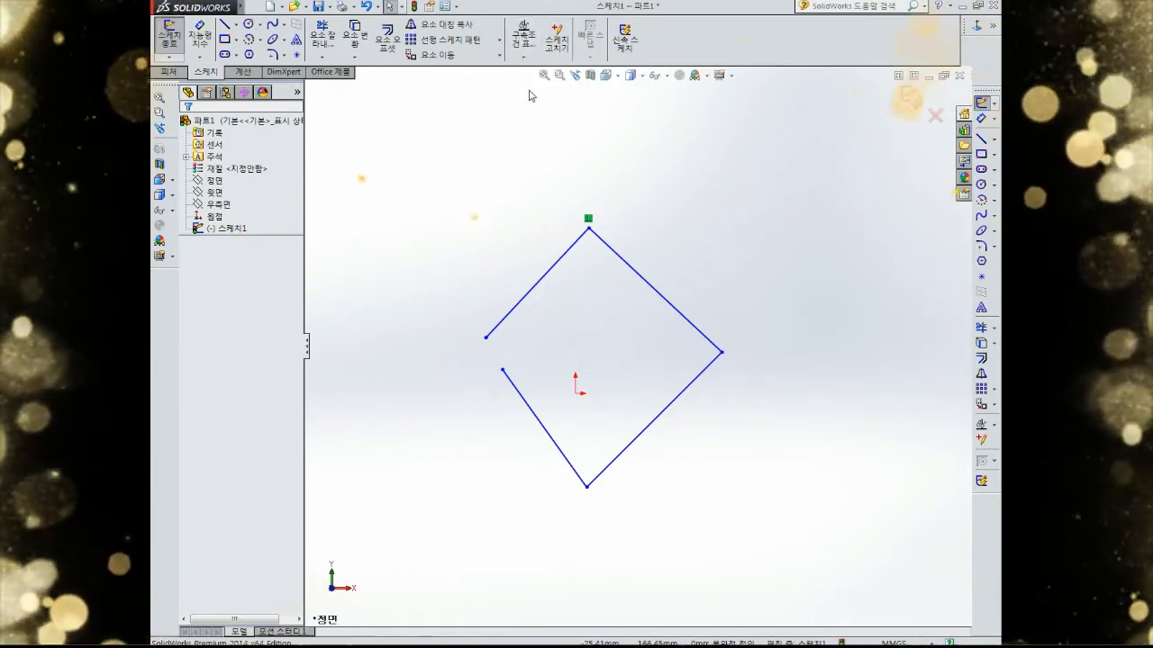
{"action": "left_click", "coordinate": [524, 57]}
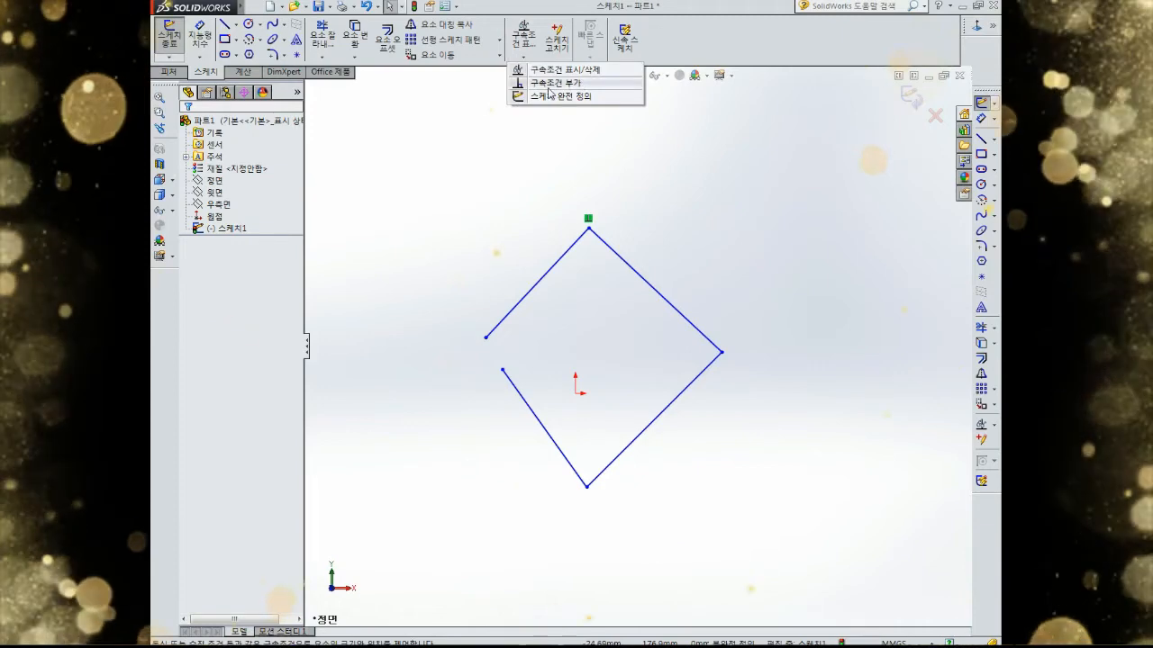
{"action": "left_click", "coordinate": [549, 87]}
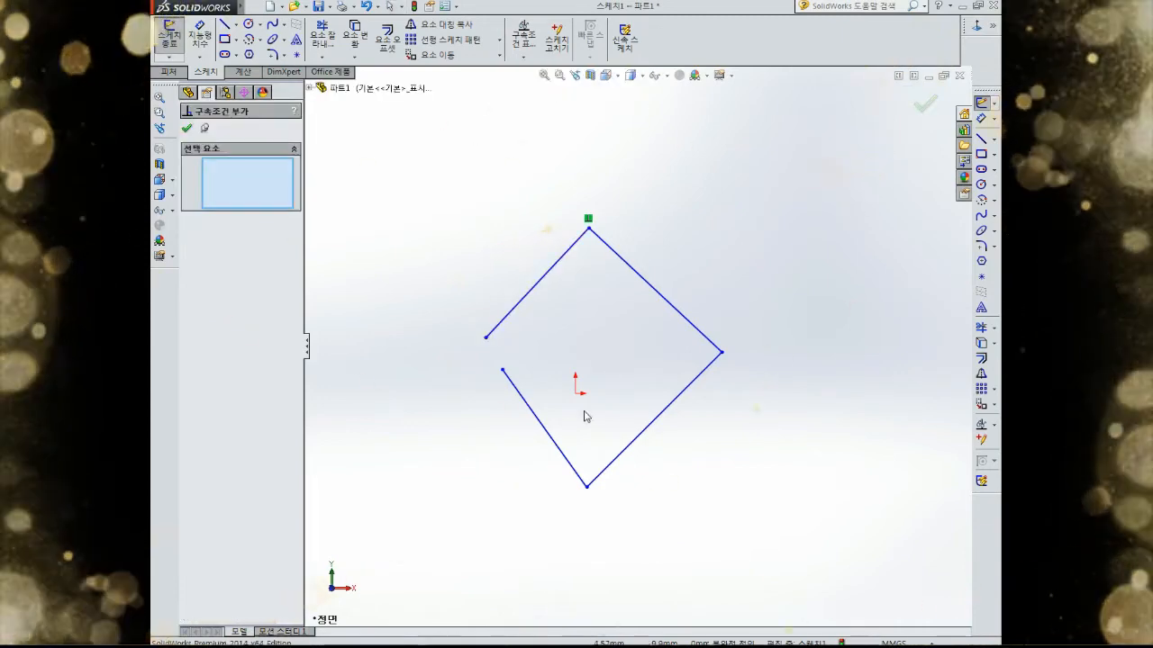
{"action": "left_click", "coordinate": [529, 416]}
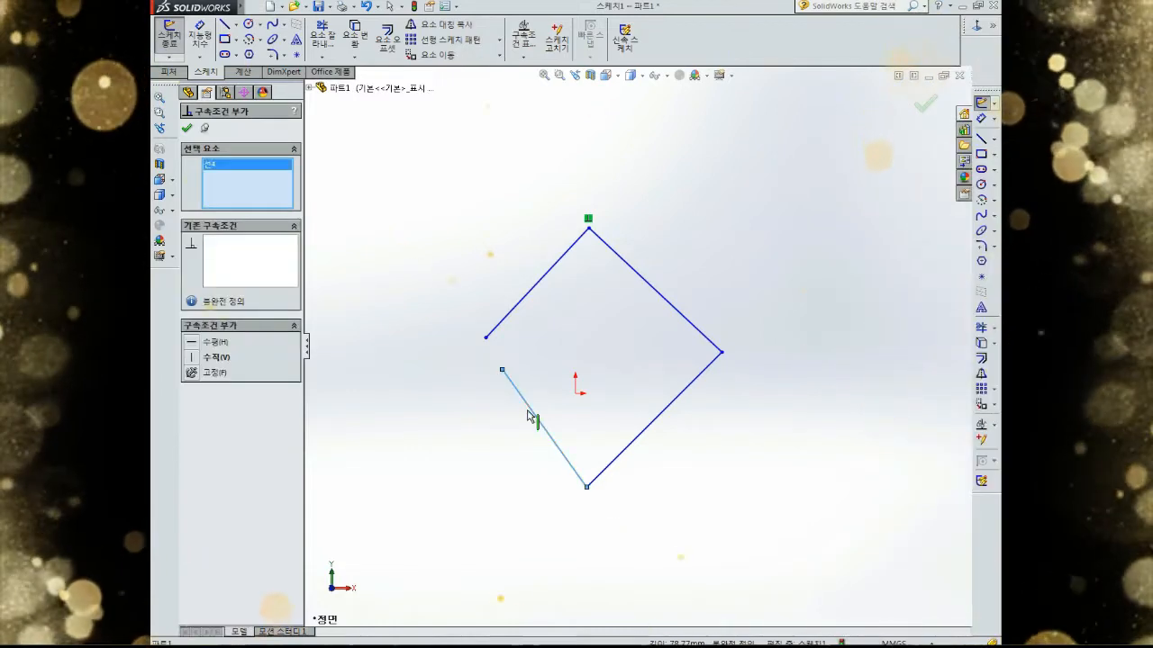
{"action": "left_click", "coordinate": [195, 358]}
{"action": "left_click", "coordinate": [656, 418]}
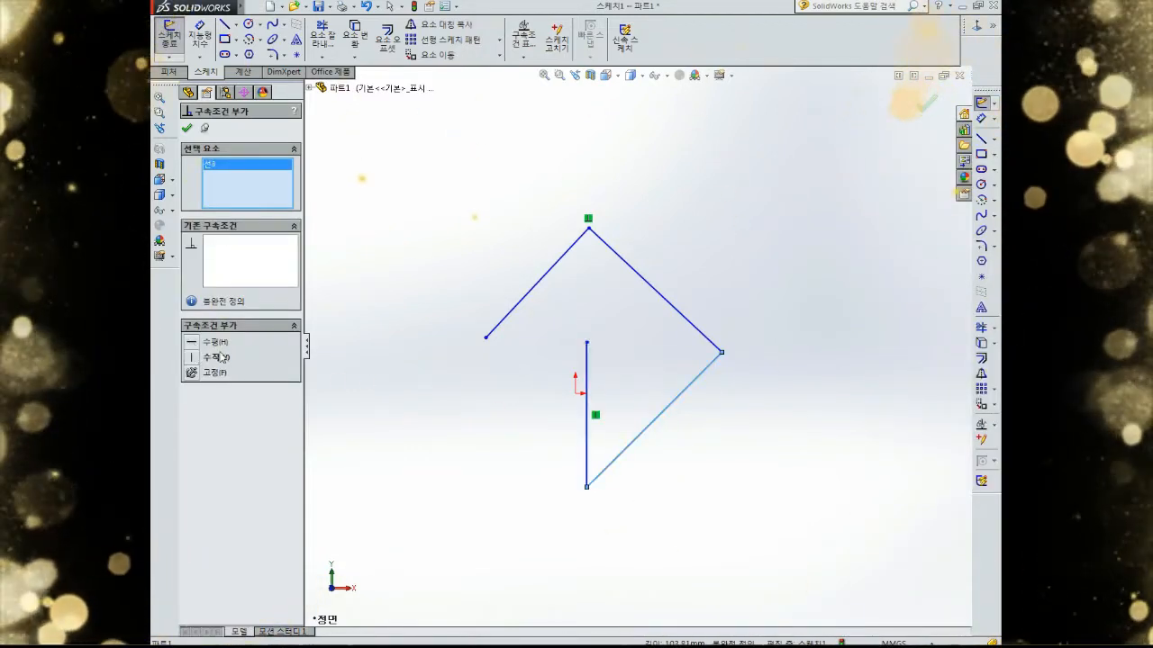
{"action": "left_click", "coordinate": [195, 344]}
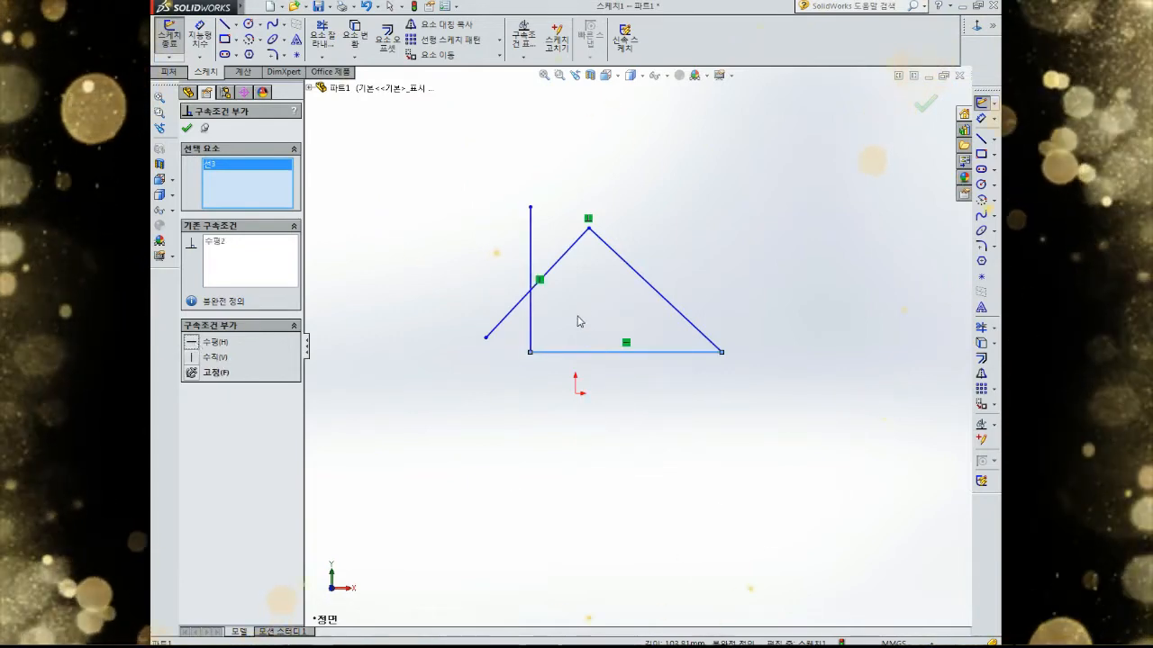
Step: Add parallel relations between the vertical line and the line facing it, and between the upper and lower lines
{"action": "left_click", "coordinate": [533, 329]}
{"action": "left_click", "coordinate": [664, 298]}
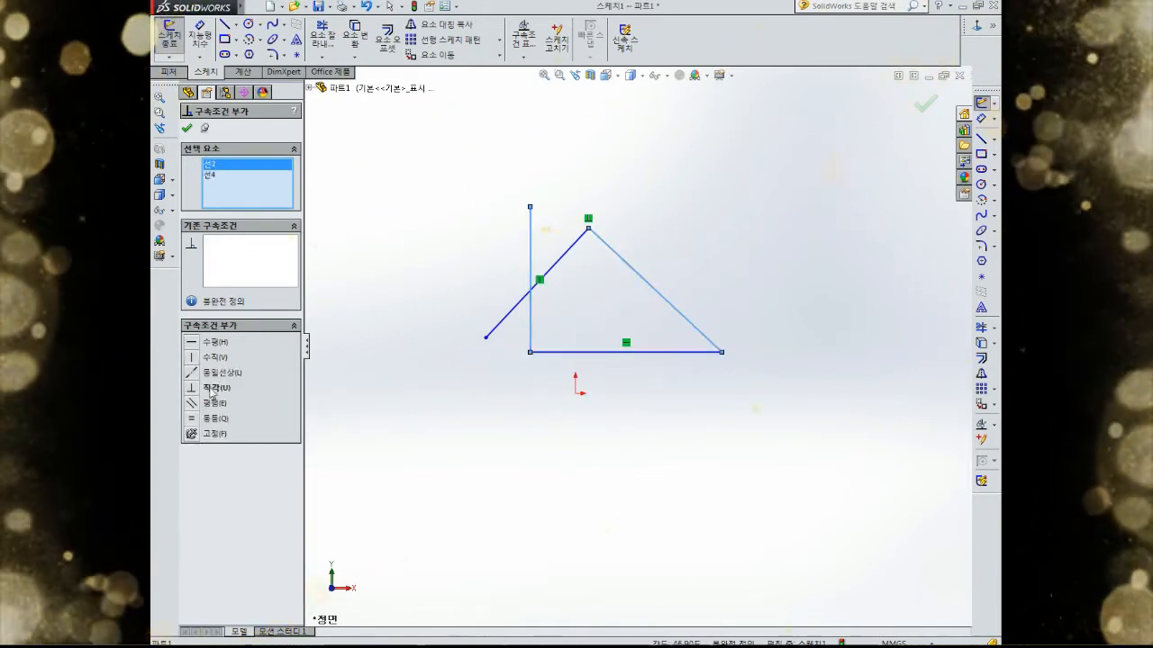
{"action": "left_click", "coordinate": [195, 402]}
{"action": "left_click", "coordinate": [513, 228]}
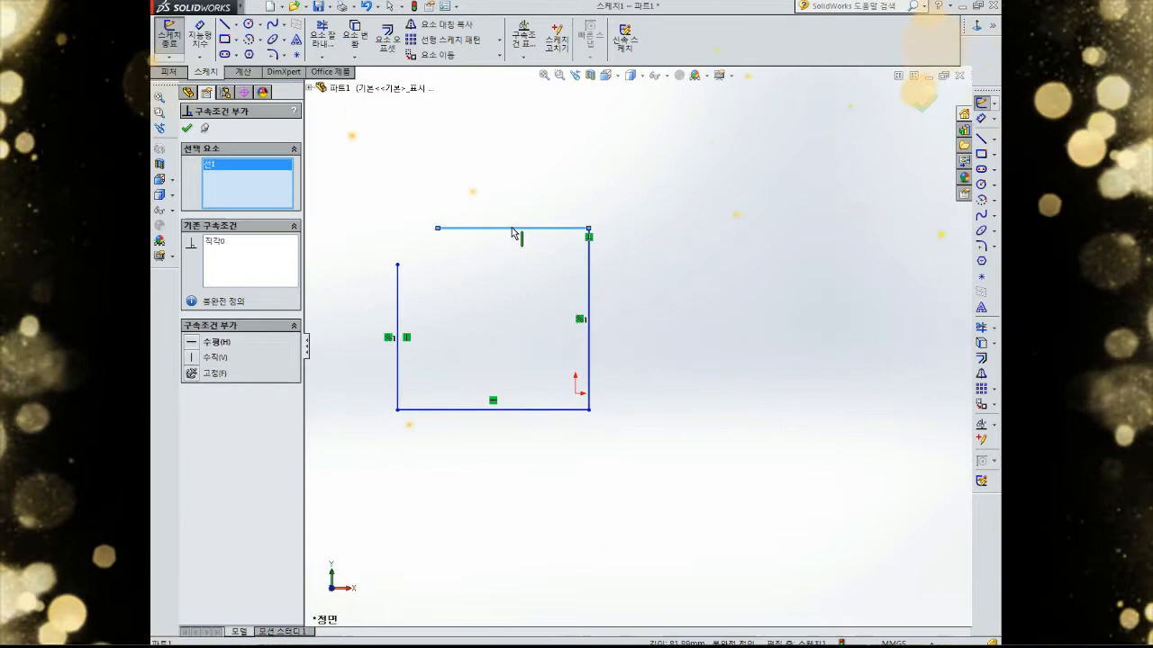
{"action": "left_click", "coordinate": [536, 410]}
{"action": "left_click", "coordinate": [191, 404]}
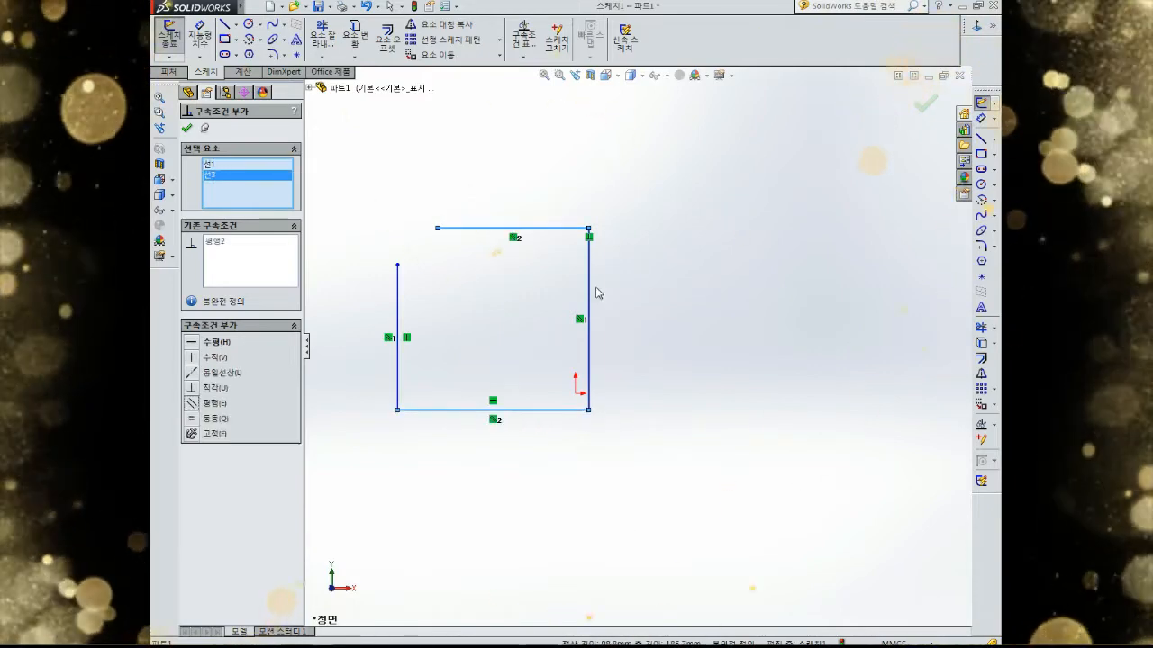
Step: Close the rectangle by merging the upper line's open end with the left vertical line's upper endpoint, and finish adding relations
{"action": "left_click", "coordinate": [444, 284]}
{"action": "left_click", "coordinate": [399, 267]}
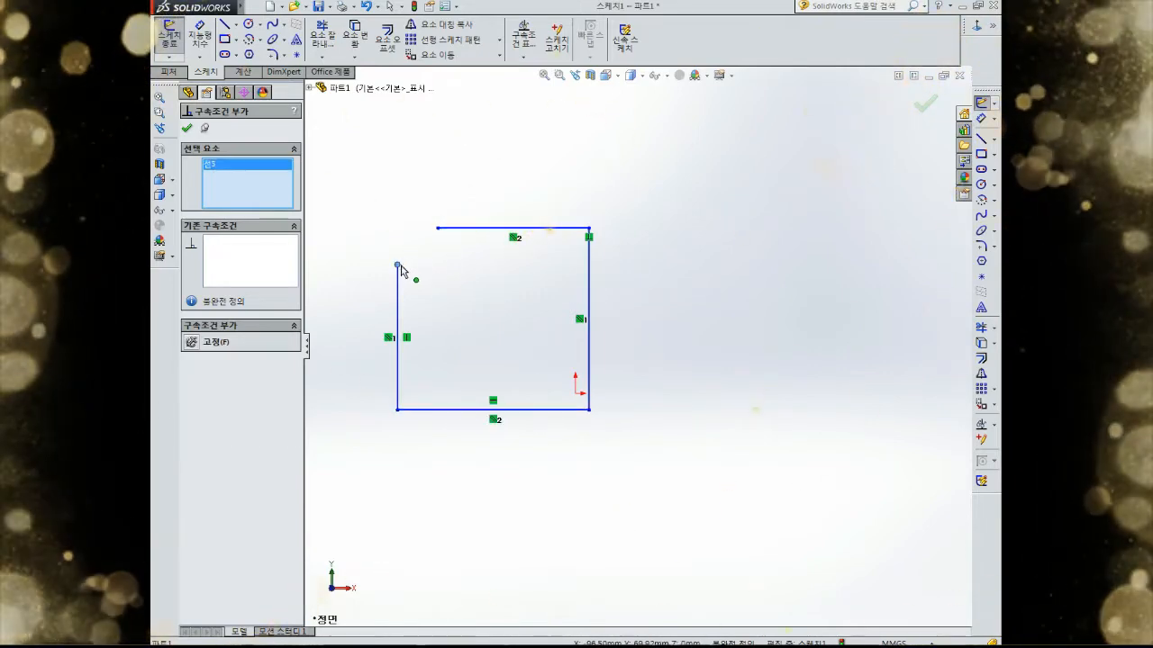
{"action": "left_click", "coordinate": [397, 265]}
{"action": "left_click", "coordinate": [192, 389]}
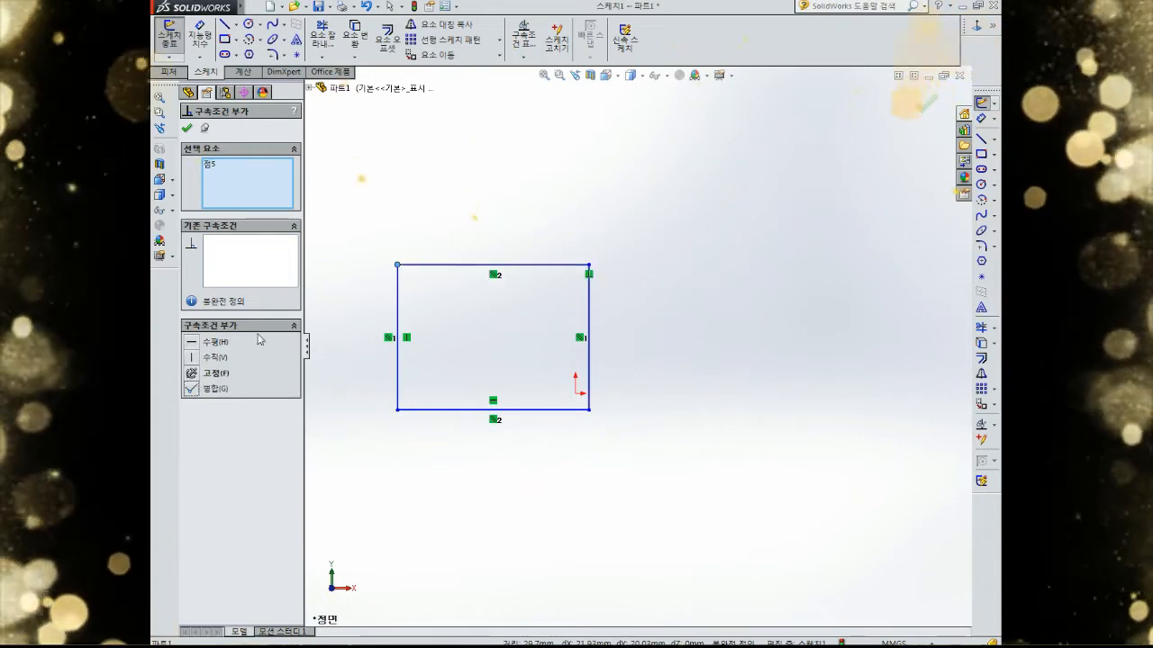
{"action": "left_click", "coordinate": [397, 409]}
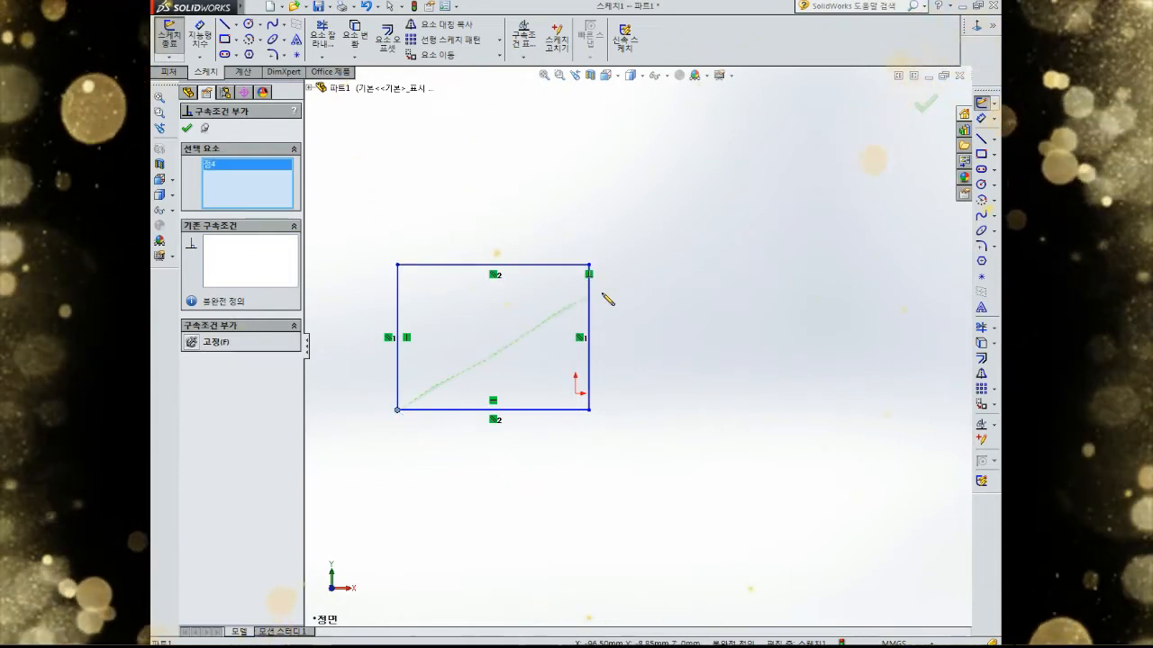
{"action": "left_click_drag", "start_coordinate": [409, 461], "coordinate": [396, 478]}
{"action": "left_click", "coordinate": [477, 377]}
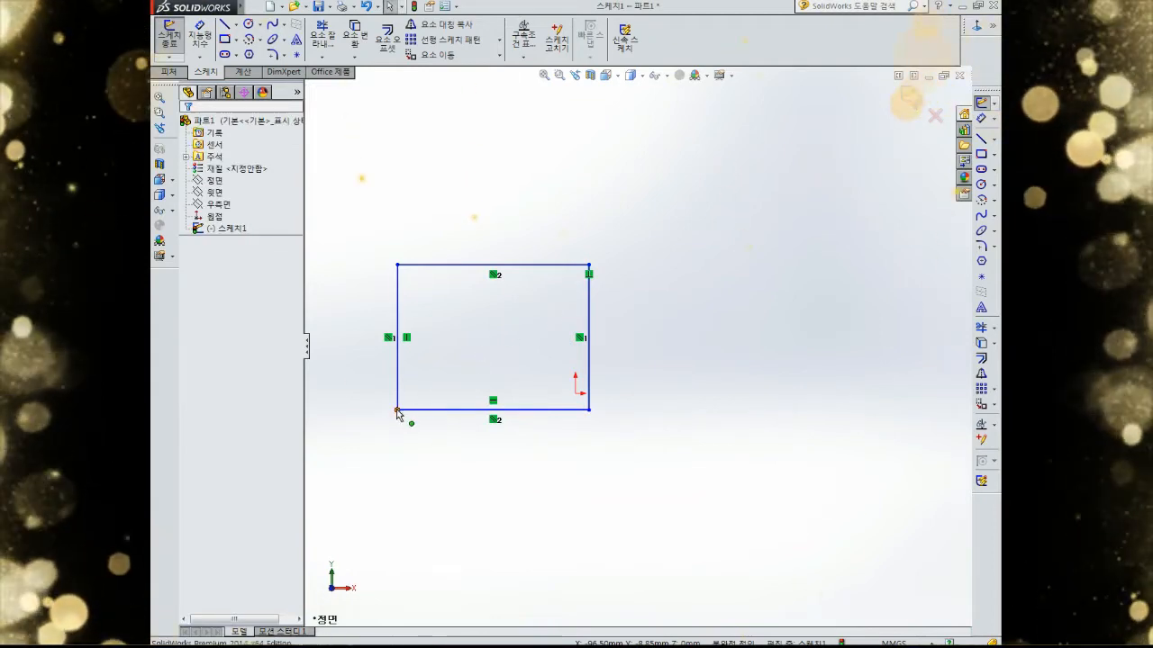
Step: Reshape the rectangle by moving its lower-left corner down and inward and its upper-right corner outward beyond the origin
{"action": "left_click_drag", "start_coordinate": [398, 410], "coordinate": [420, 450]}
{"action": "left_click", "coordinate": [540, 338]}
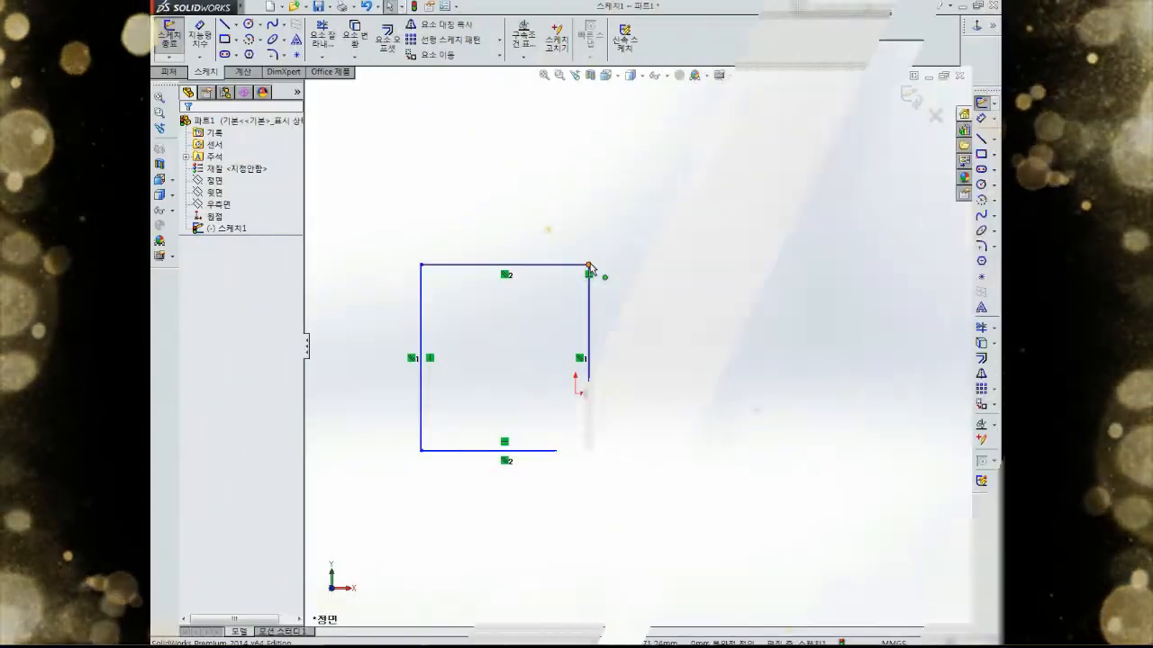
{"action": "left_click_drag", "start_coordinate": [589, 267], "coordinate": [650, 262]}
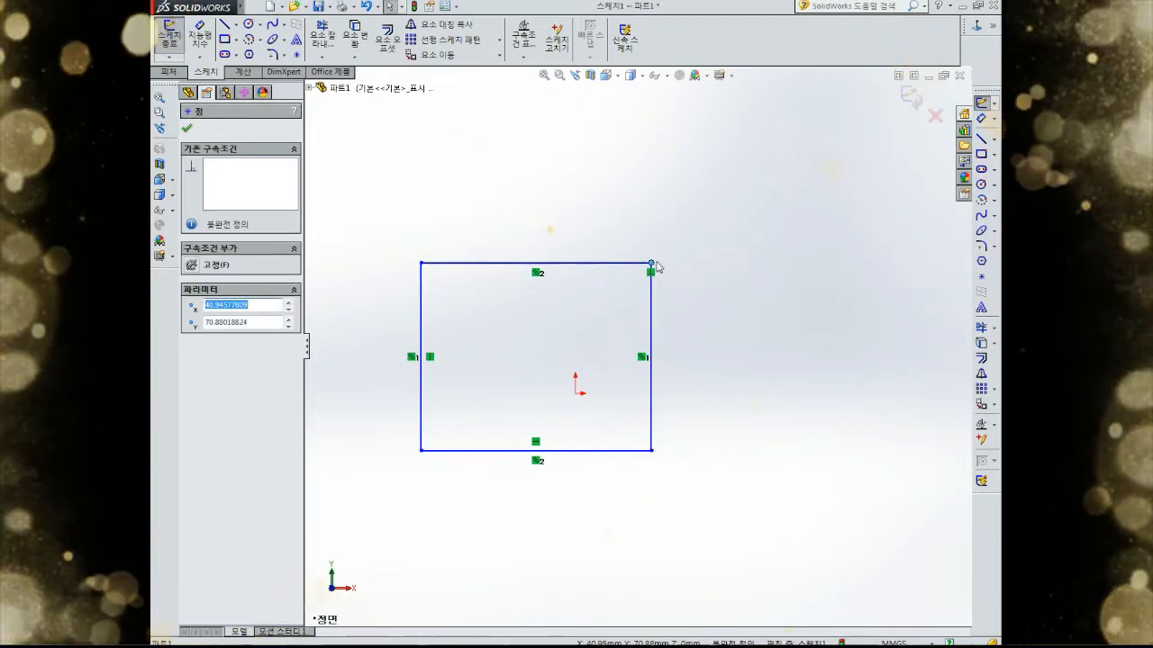
Step: Convert the rectangle's right vertical line to construction geometry
{"action": "left_click", "coordinate": [610, 322]}
{"action": "left_click", "coordinate": [651, 284]}
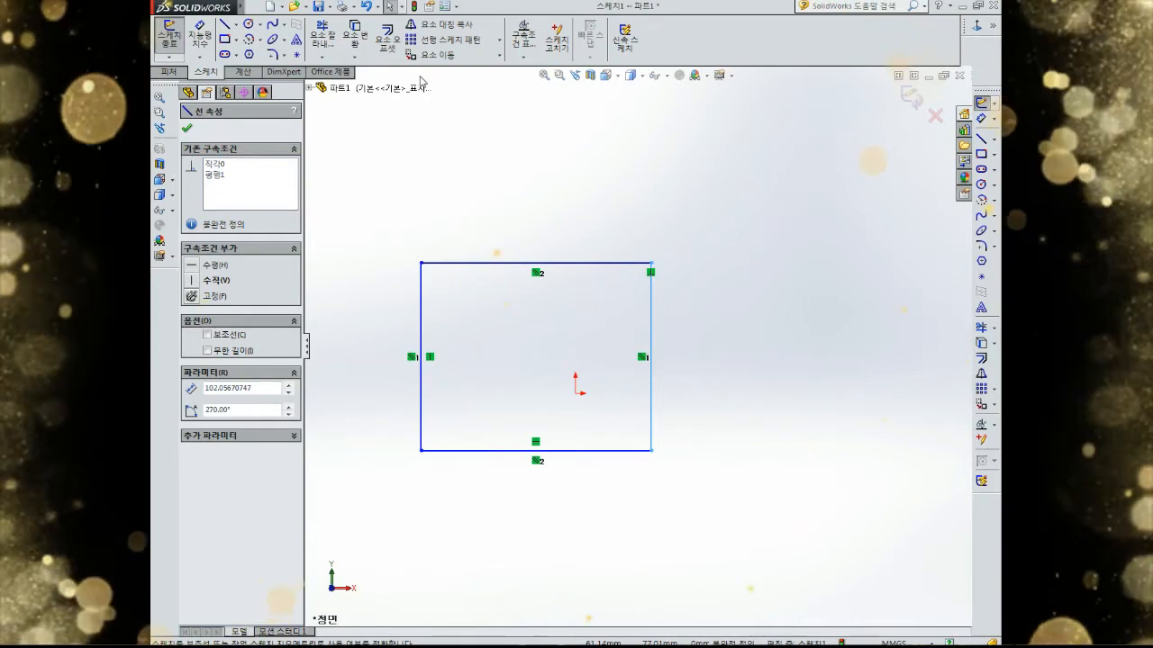
{"action": "key", "text": "Escape"}
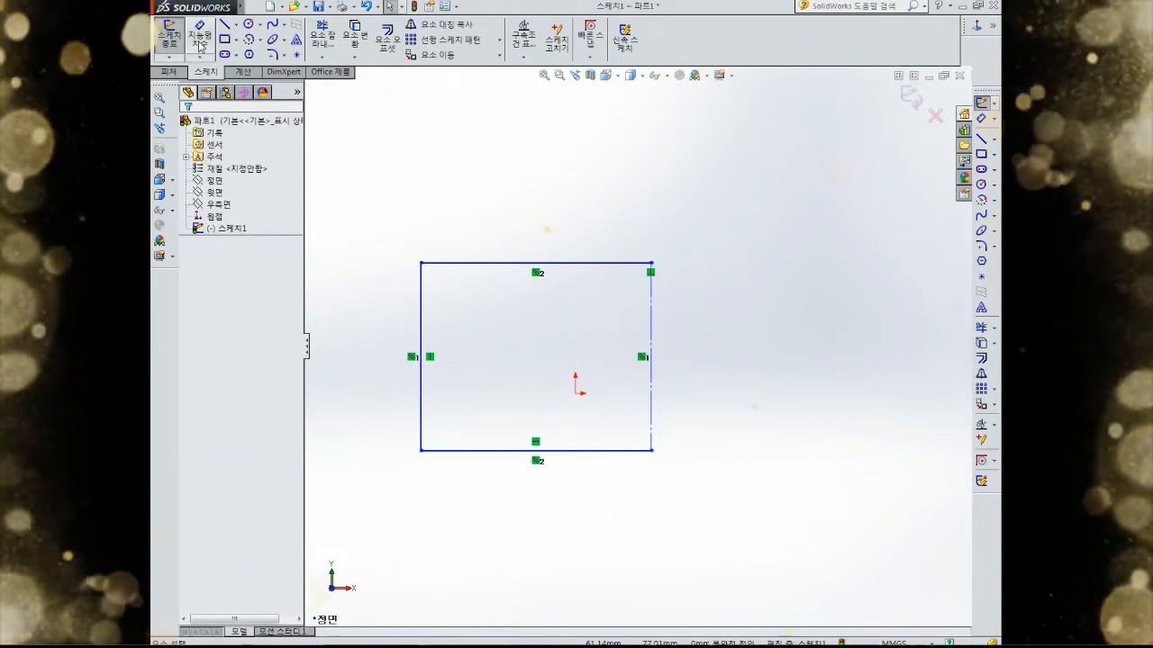
{"action": "left_click", "coordinate": [201, 42]}
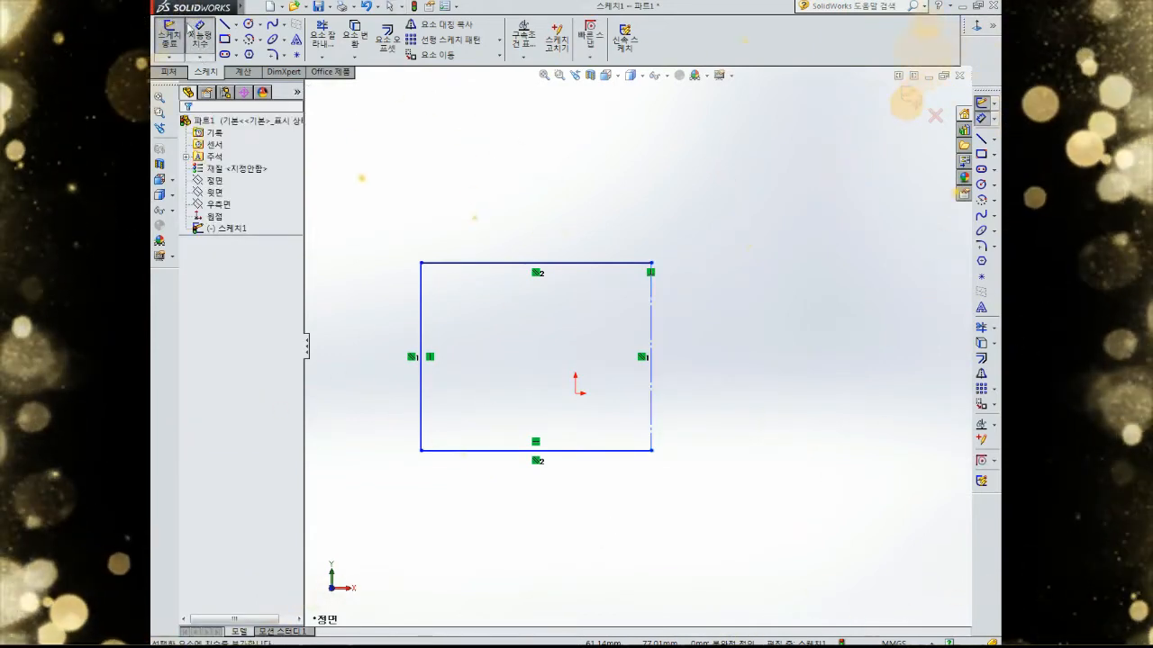
{"action": "left_click", "coordinate": [261, 6]}
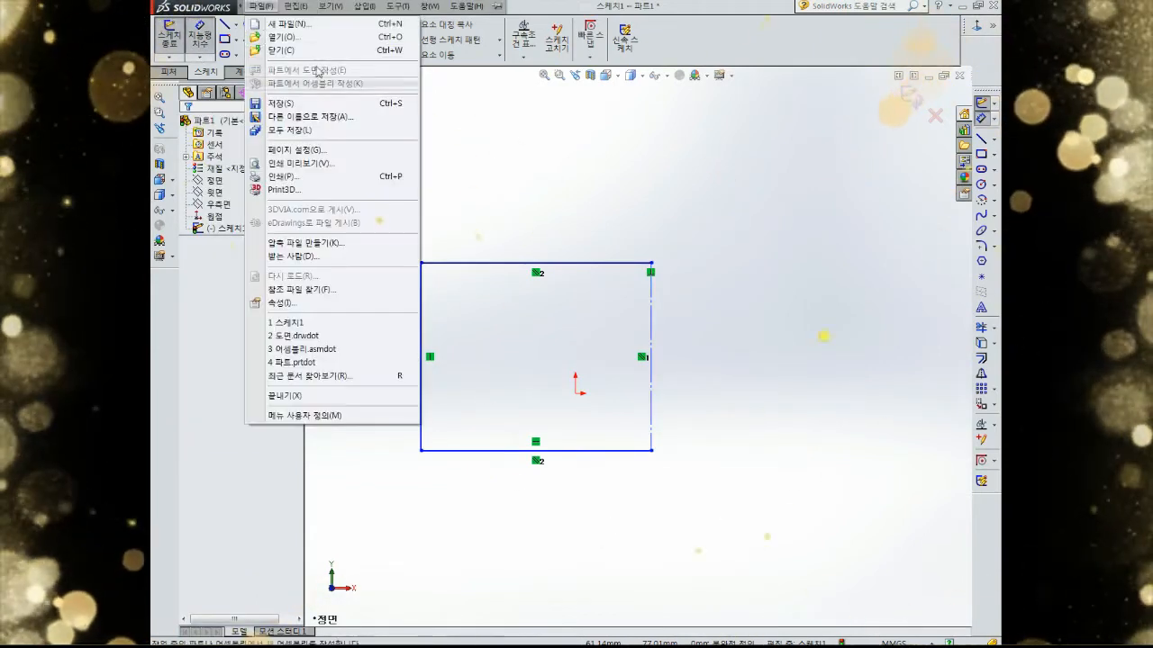
{"action": "left_click", "coordinate": [507, 178]}
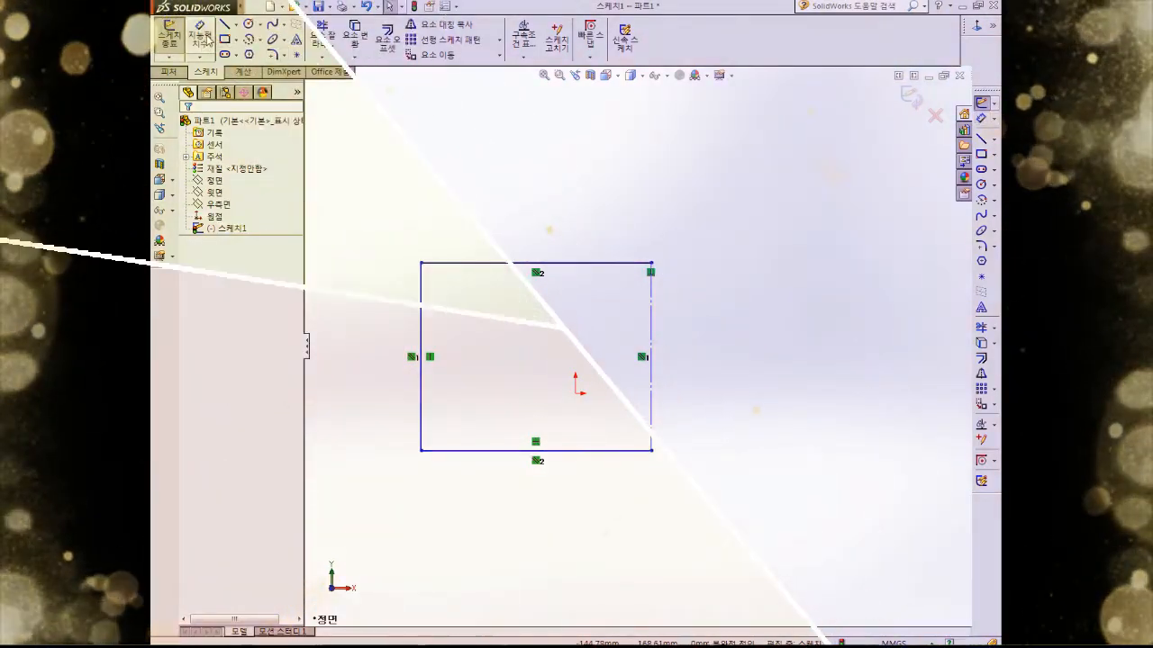
Step: Dimension the rectangle's upper line above the sketch with Smart Dimension and set it to 100 mm
{"action": "left_click", "coordinate": [506, 263]}
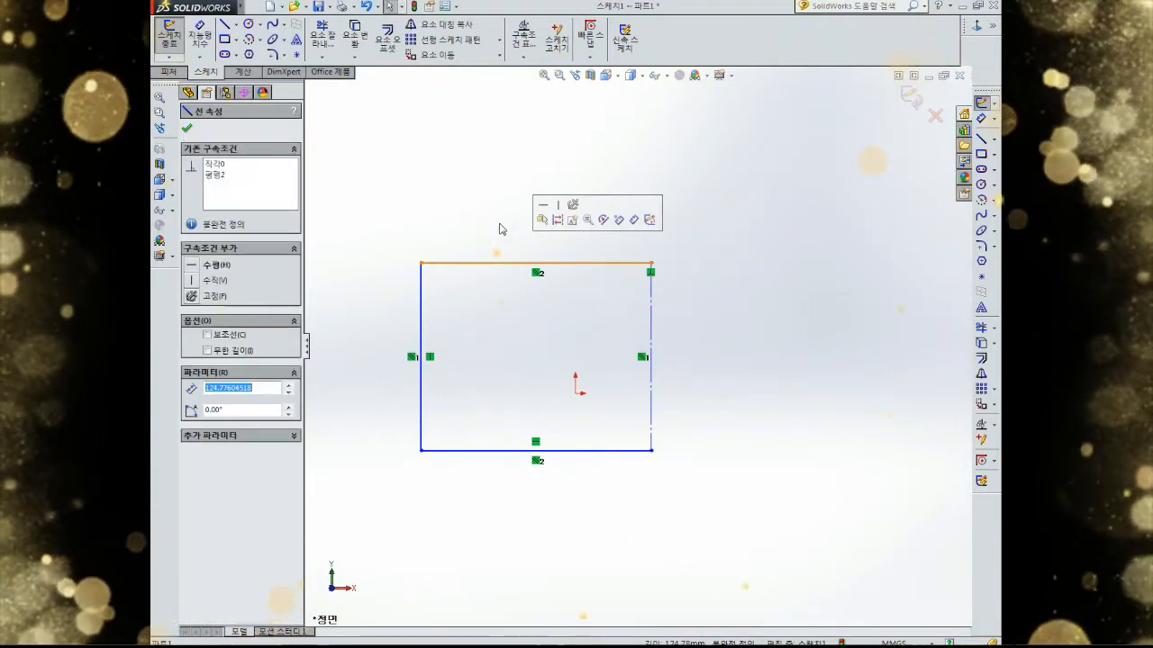
{"action": "left_click", "coordinate": [203, 43]}
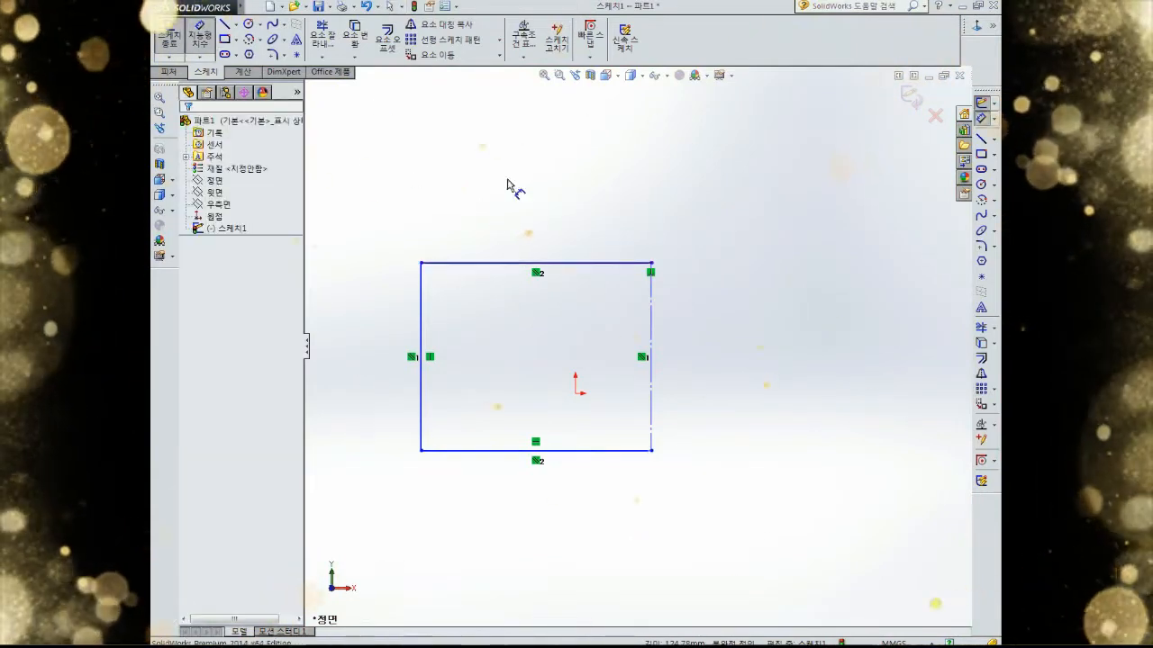
{"action": "left_click", "coordinate": [569, 264]}
{"action": "left_click", "coordinate": [555, 203]}
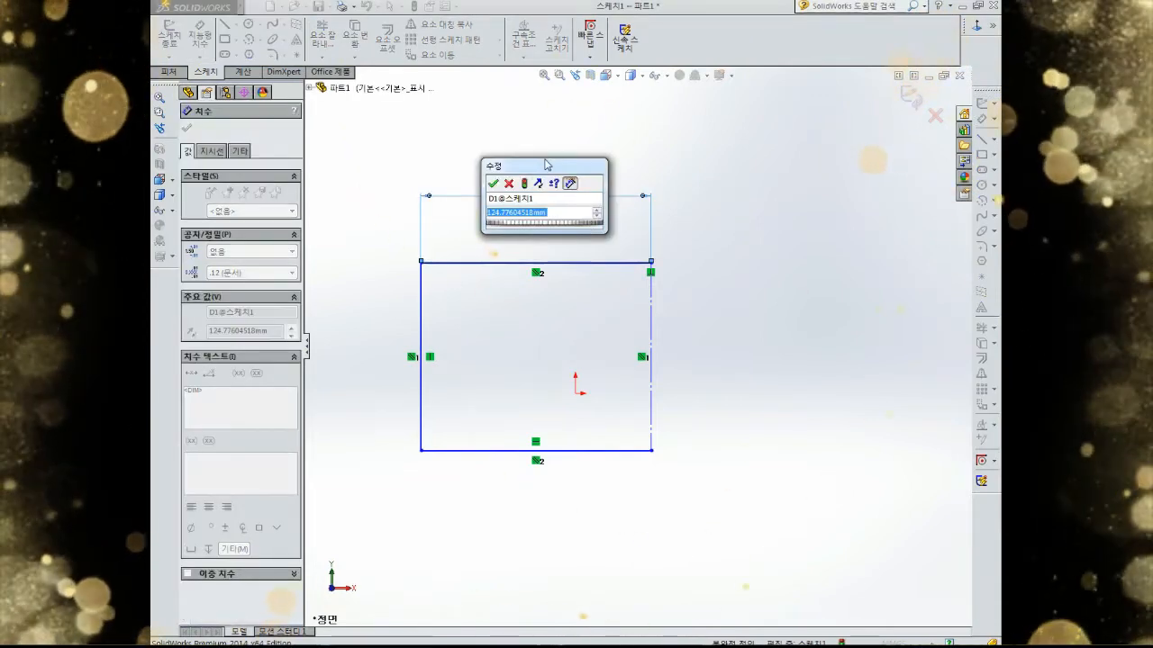
{"action": "type", "text": "100"}
{"action": "key", "text": "Return"}
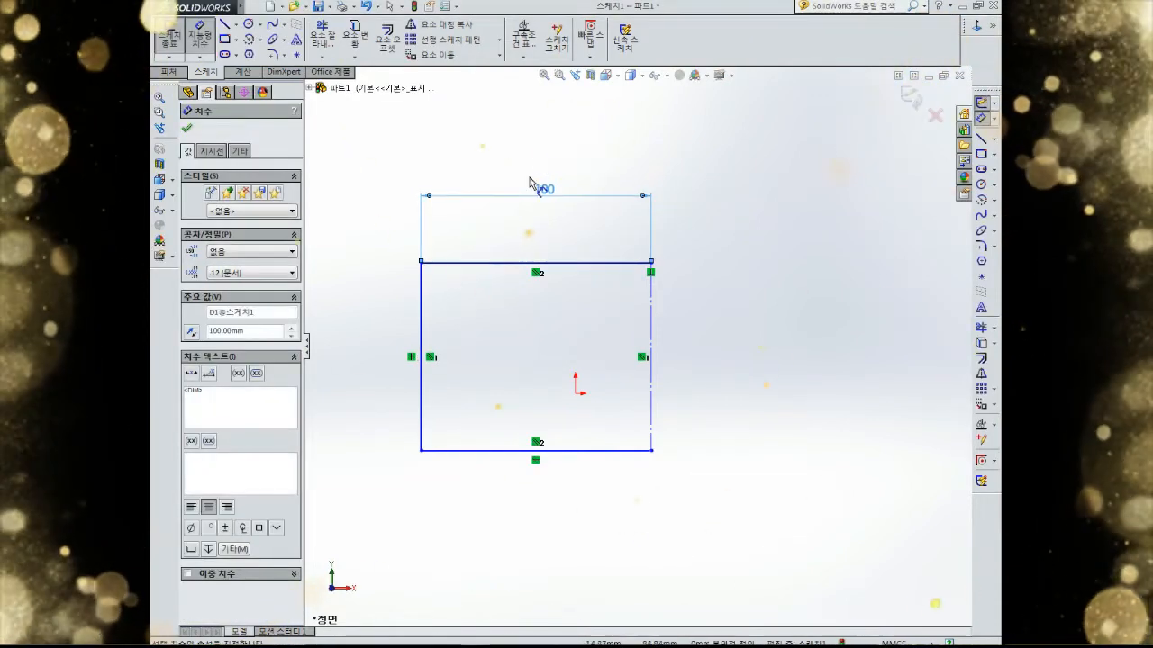
Step: Dimension the right vertical line to 100 mm beside the rectangle and leave the dimension tool
{"action": "left_click", "coordinate": [652, 326]}
{"action": "left_click", "coordinate": [718, 328]}
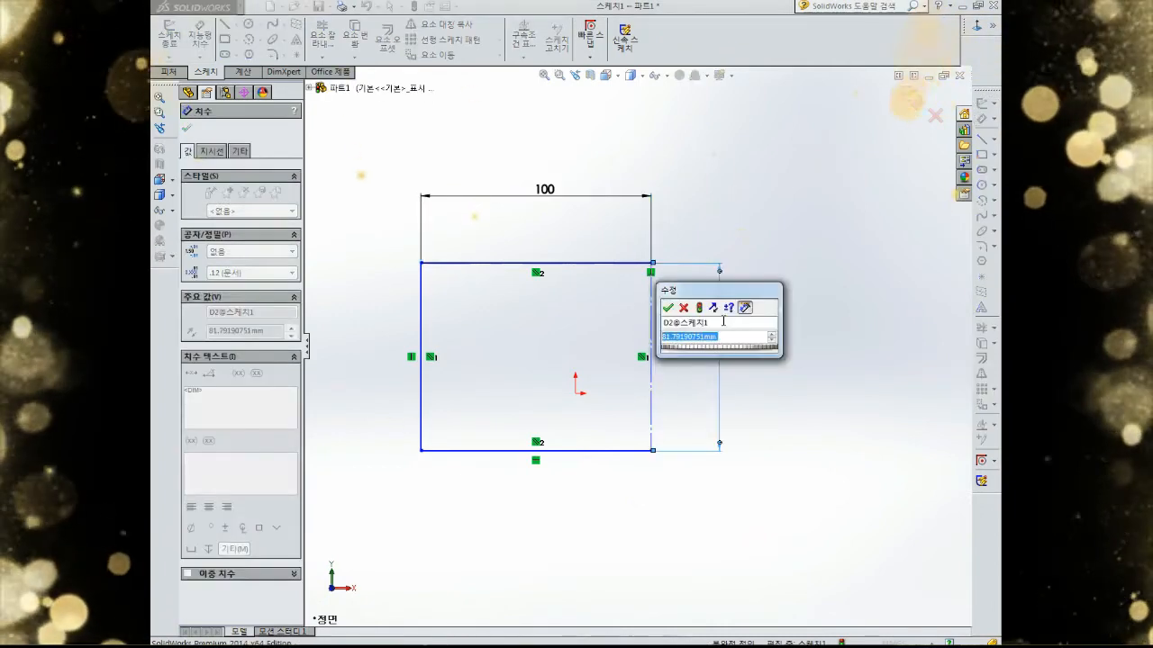
{"action": "type", "text": "100"}
{"action": "key", "text": "Return"}
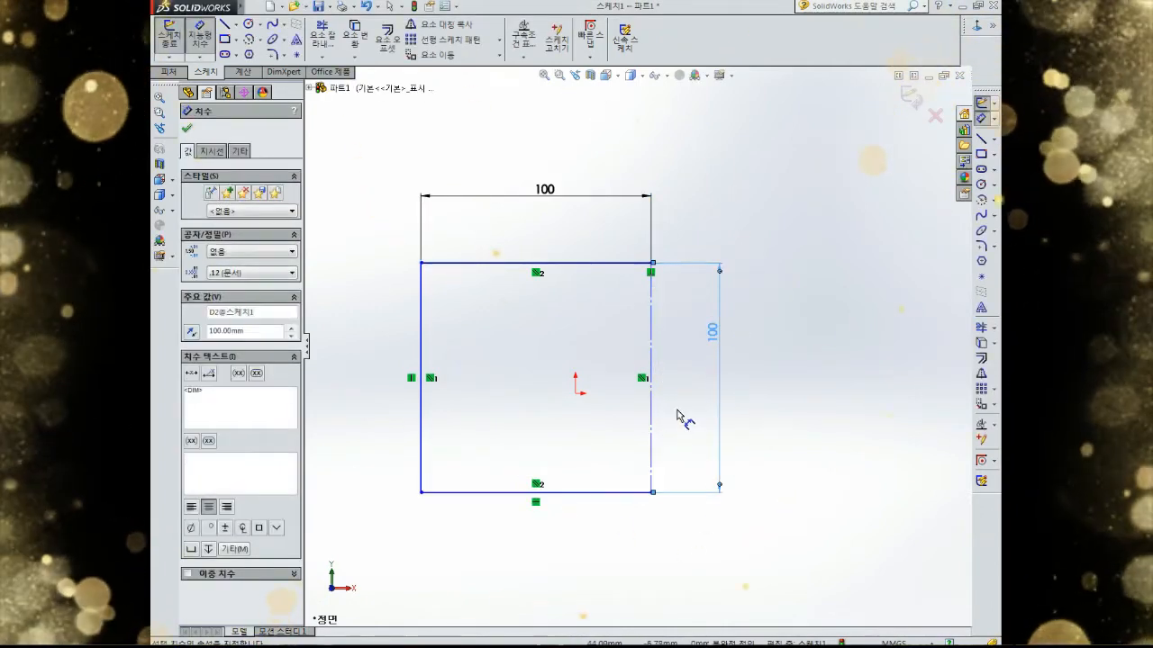
{"action": "key", "text": "Escape"}
Step: Change the right vertical construction line back to a normal sketch line
{"action": "left_click", "coordinate": [651, 421]}
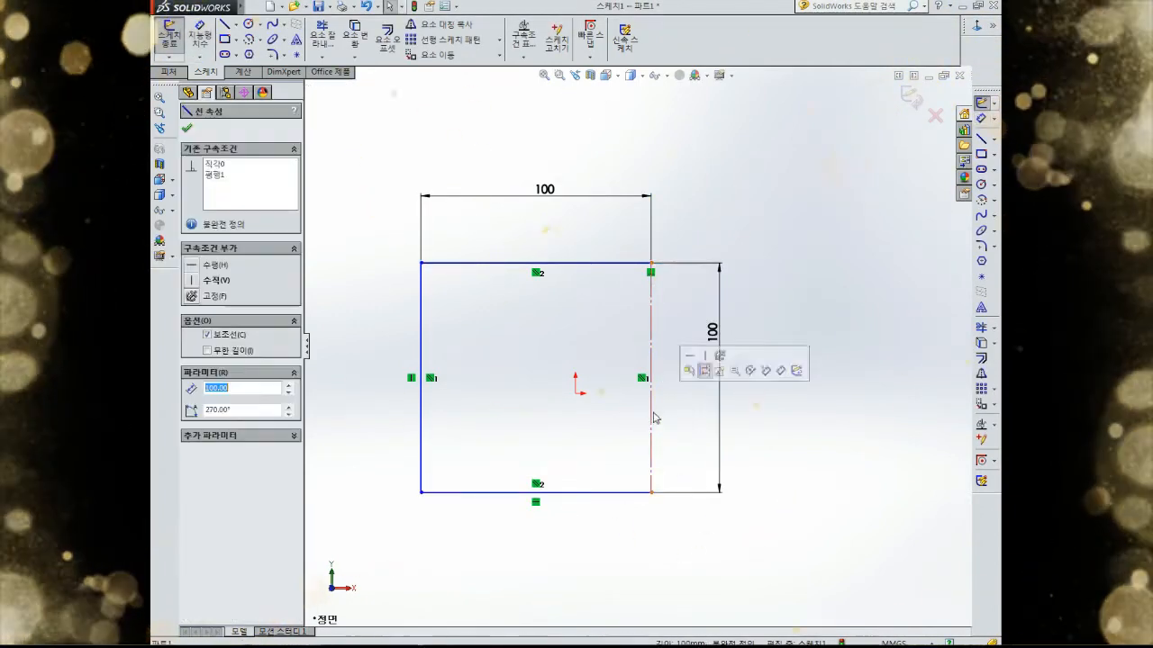
{"action": "left_click", "coordinate": [211, 336]}
{"action": "left_click", "coordinate": [188, 128]}
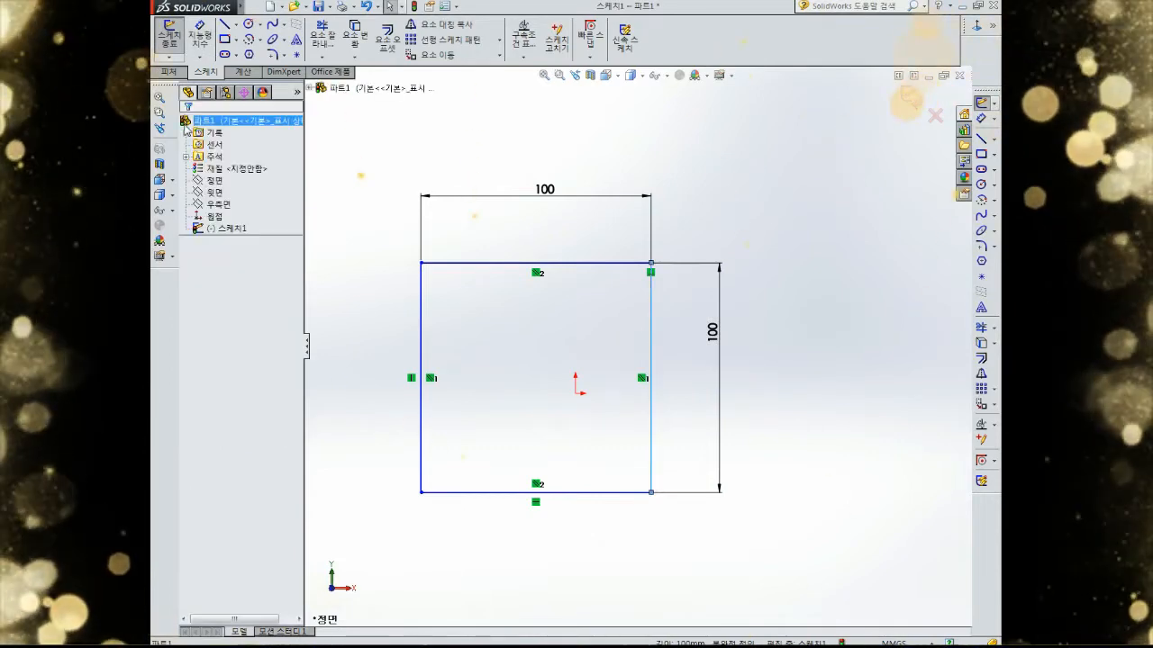
Step: Reposition the two 100 mm dimensions around the rectangle, and move the rectangle by its lower-left corner so that it surrounds the origin
{"action": "left_click_drag", "start_coordinate": [544, 189], "coordinate": [532, 167]}
{"action": "left_click_drag", "start_coordinate": [722, 339], "coordinate": [742, 341]}
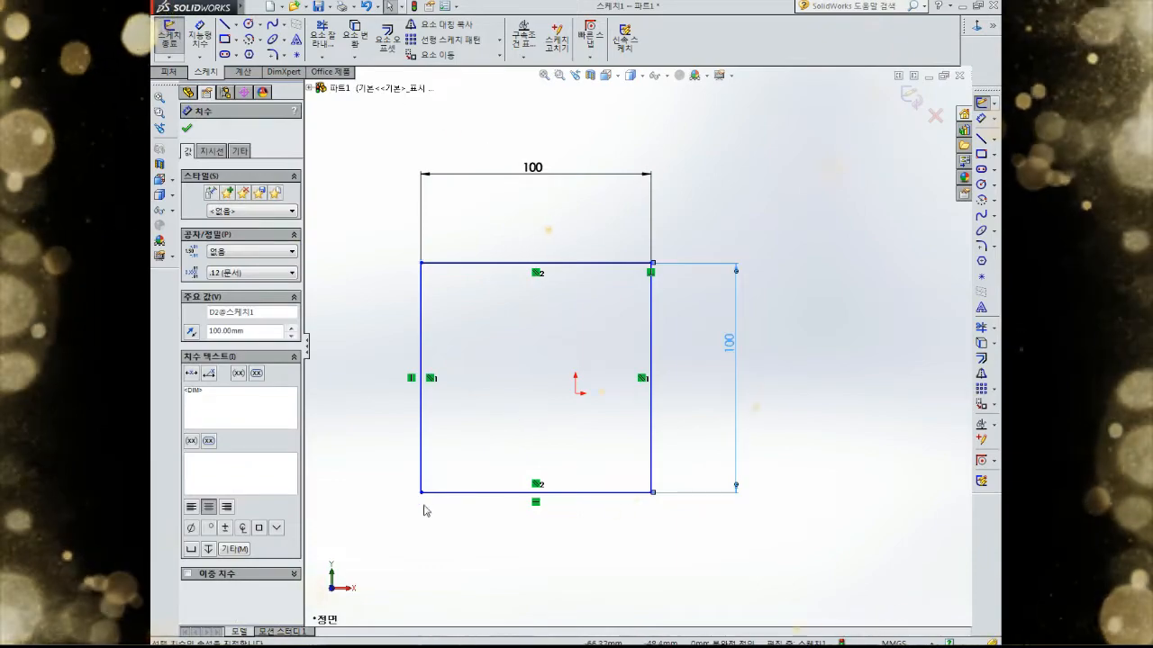
{"action": "mouse_move", "coordinate": [423, 494]}
{"action": "left_mouse_down"}
{"action": "mouse_move", "coordinate": [561, 399]}
{"action": "mouse_move", "coordinate": [507, 484]}
{"action": "left_mouse_up"}
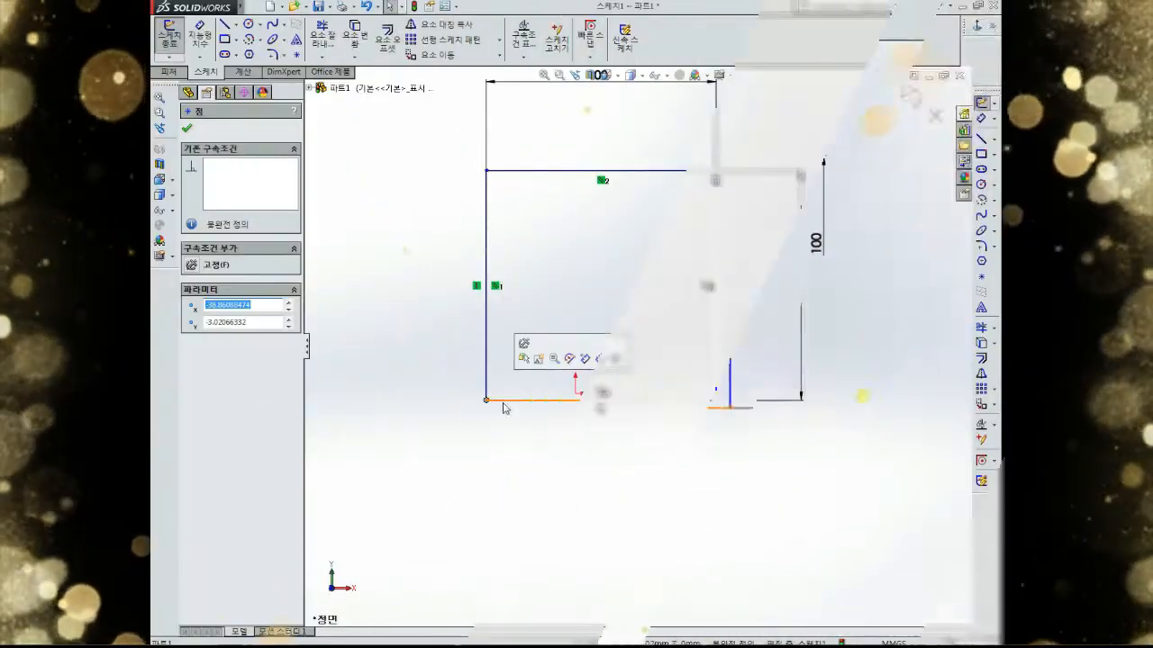
{"action": "left_click", "coordinate": [540, 494]}
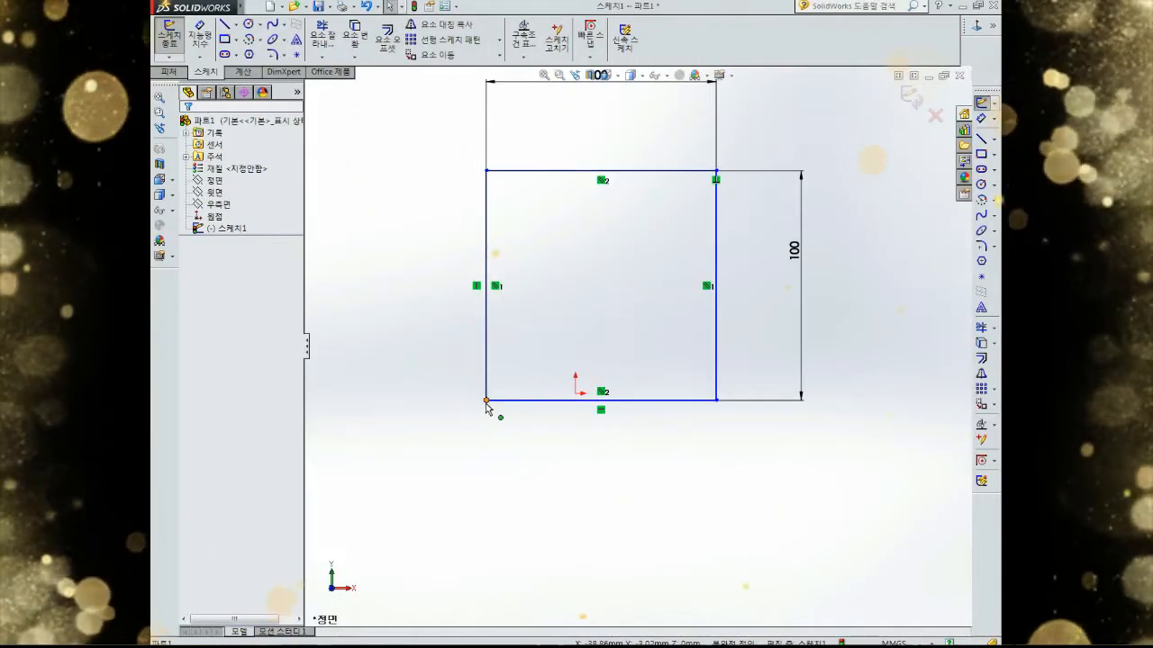
{"action": "left_click_drag", "start_coordinate": [486, 402], "coordinate": [478, 489]}
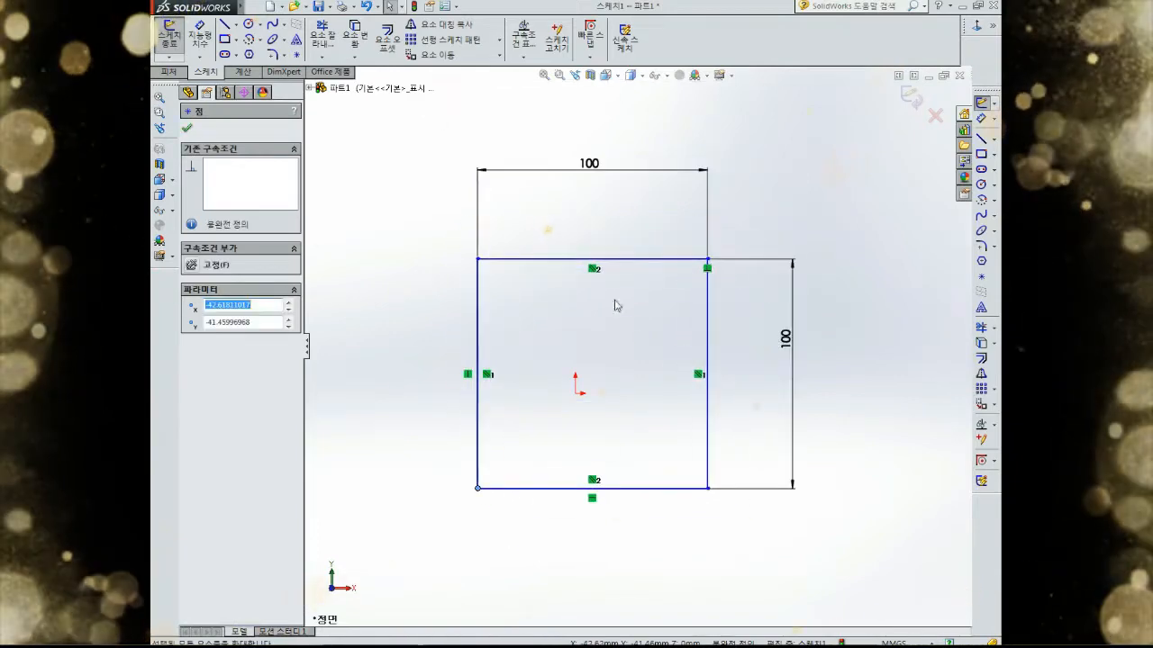
{"action": "left_click", "coordinate": [908, 273]}
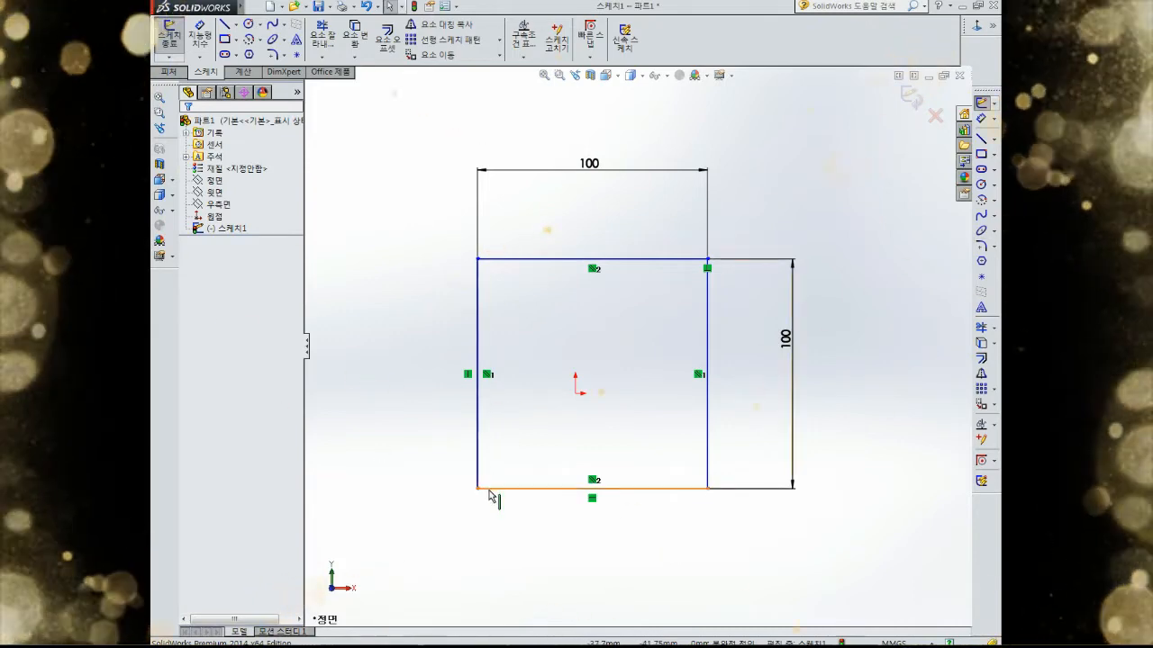
Step: Add a Fix relation to the rectangle's lower-left corner point to fully define the sketch
{"action": "left_click", "coordinate": [523, 56]}
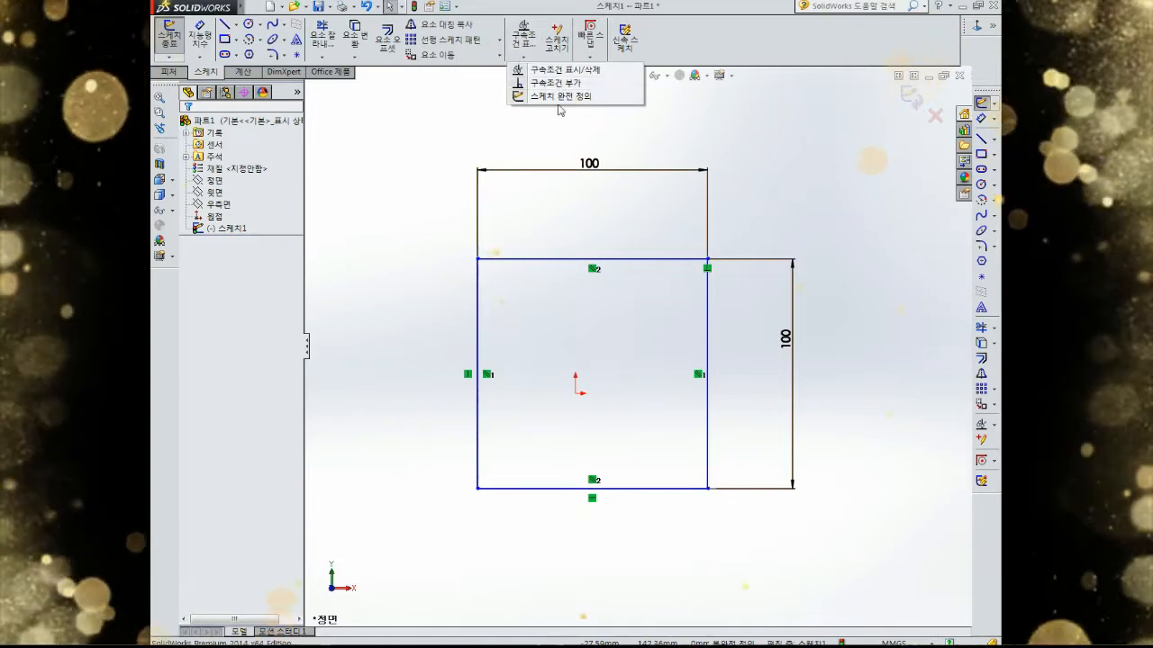
{"action": "left_click", "coordinate": [540, 347]}
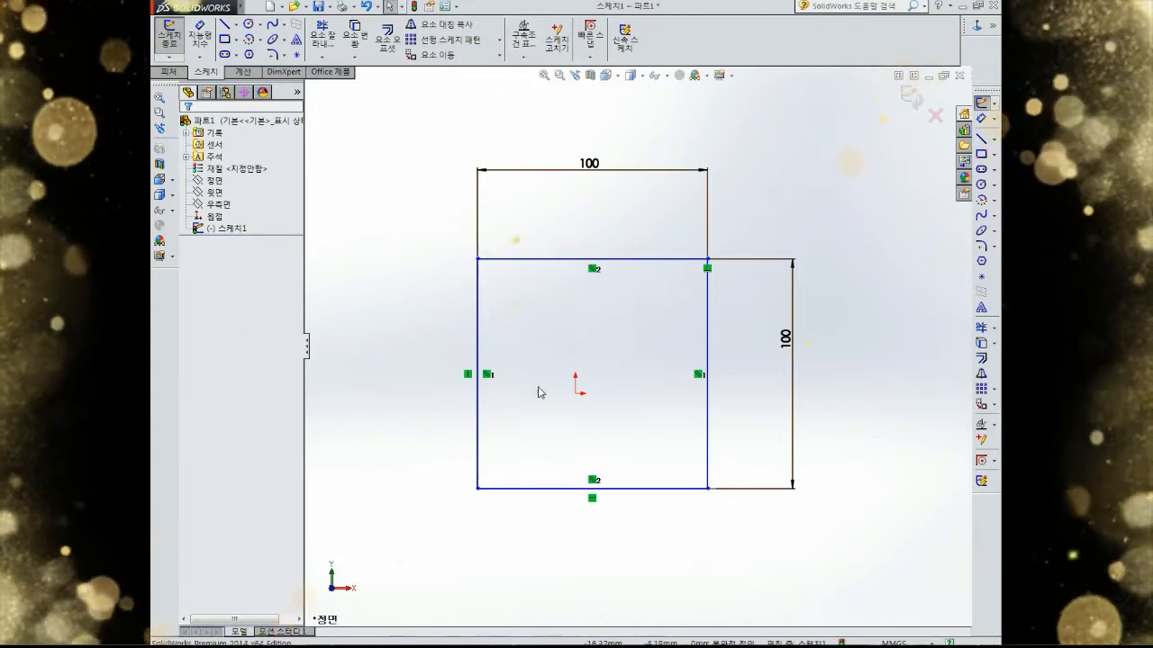
{"action": "left_click", "coordinate": [478, 489]}
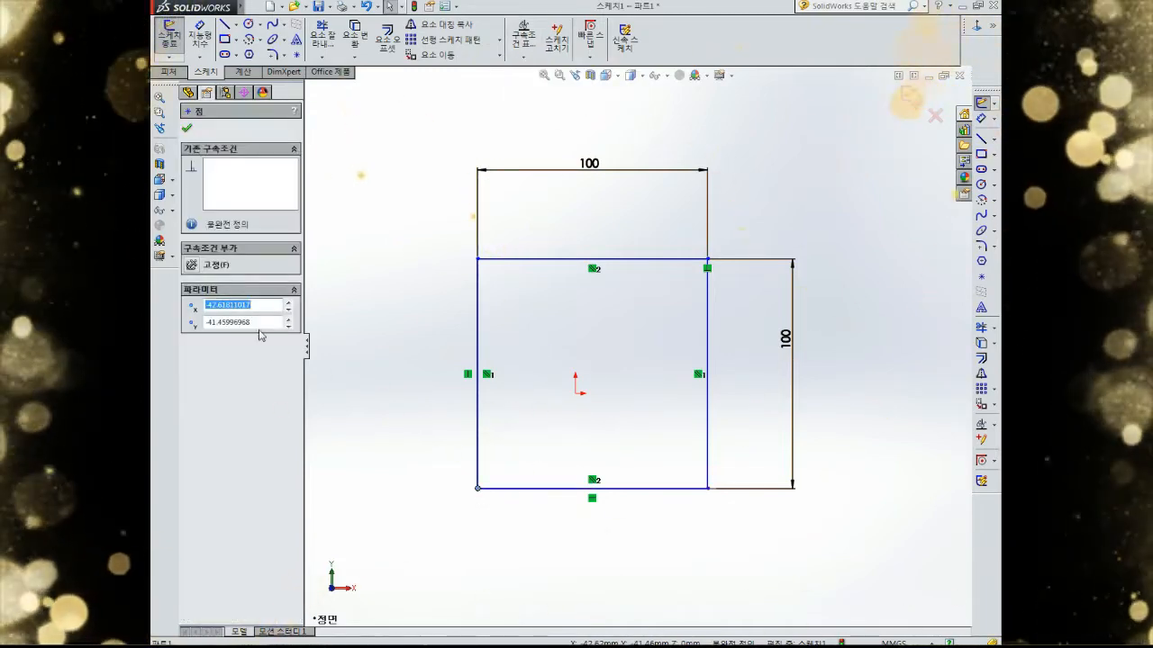
{"action": "left_click", "coordinate": [192, 266]}
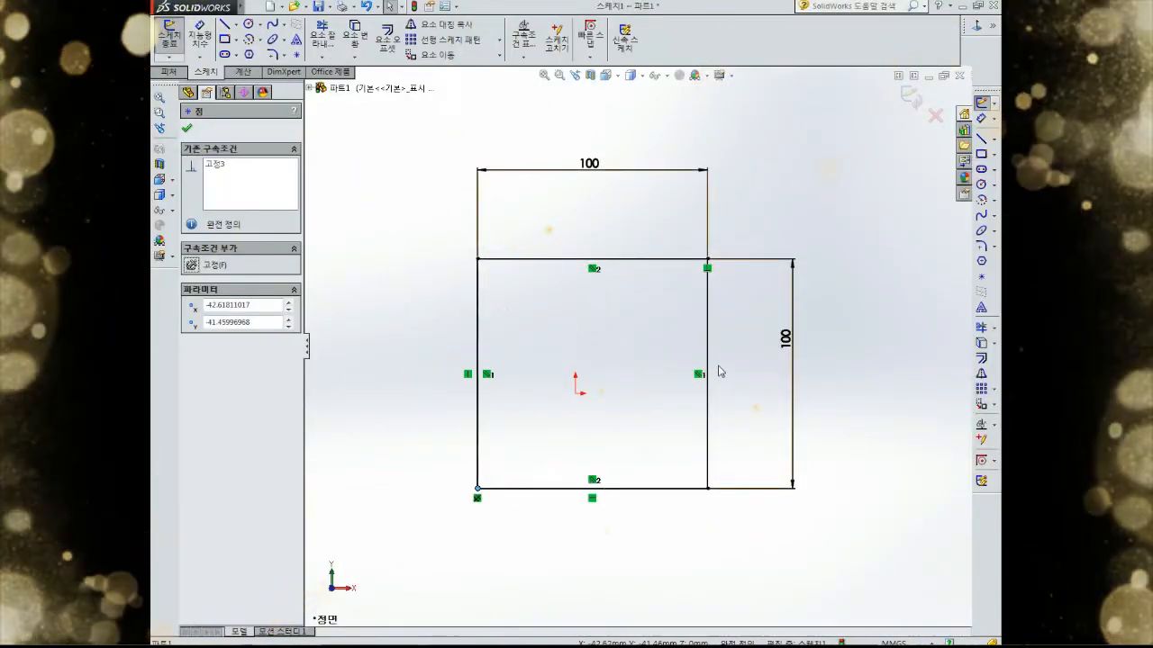
Step: Move the two 100 mm dimensions closer to the rectangle's upper and right lines
{"action": "scroll", "coordinate": [621, 410], "scroll_direction": "down", "scroll_amount": 3}
{"action": "scroll", "coordinate": [540, 392], "scroll_direction": "up", "scroll_amount": 3}
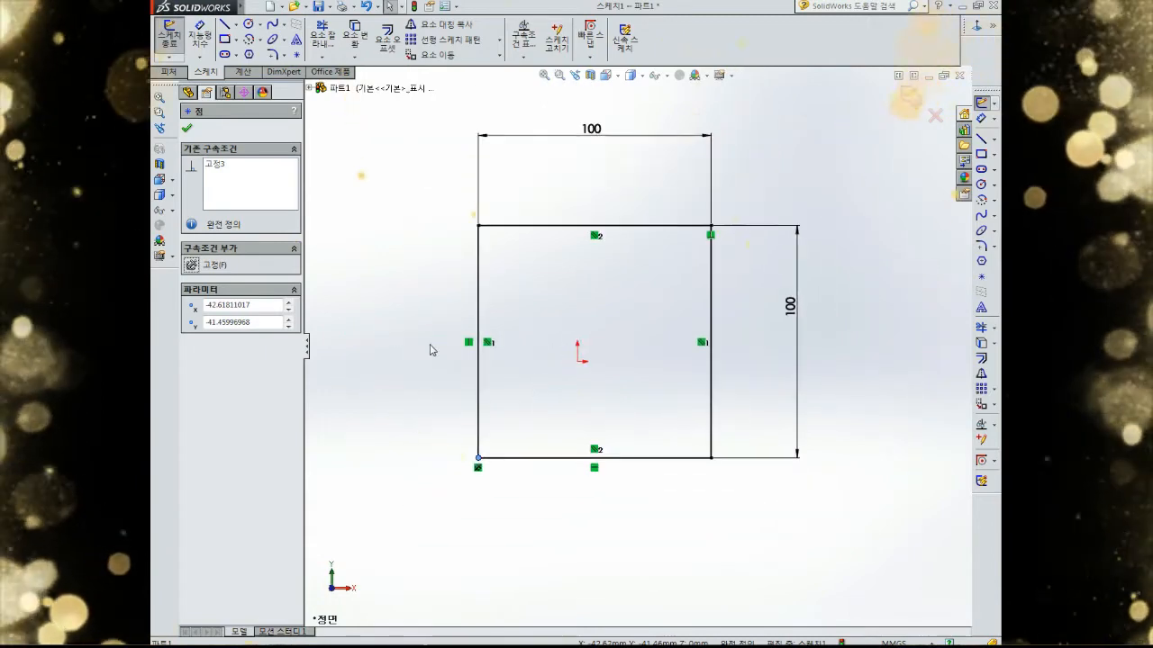
{"action": "scroll", "coordinate": [451, 307], "scroll_direction": "down", "scroll_amount": 3}
{"action": "scroll", "coordinate": [635, 345], "scroll_direction": "up", "scroll_amount": 3}
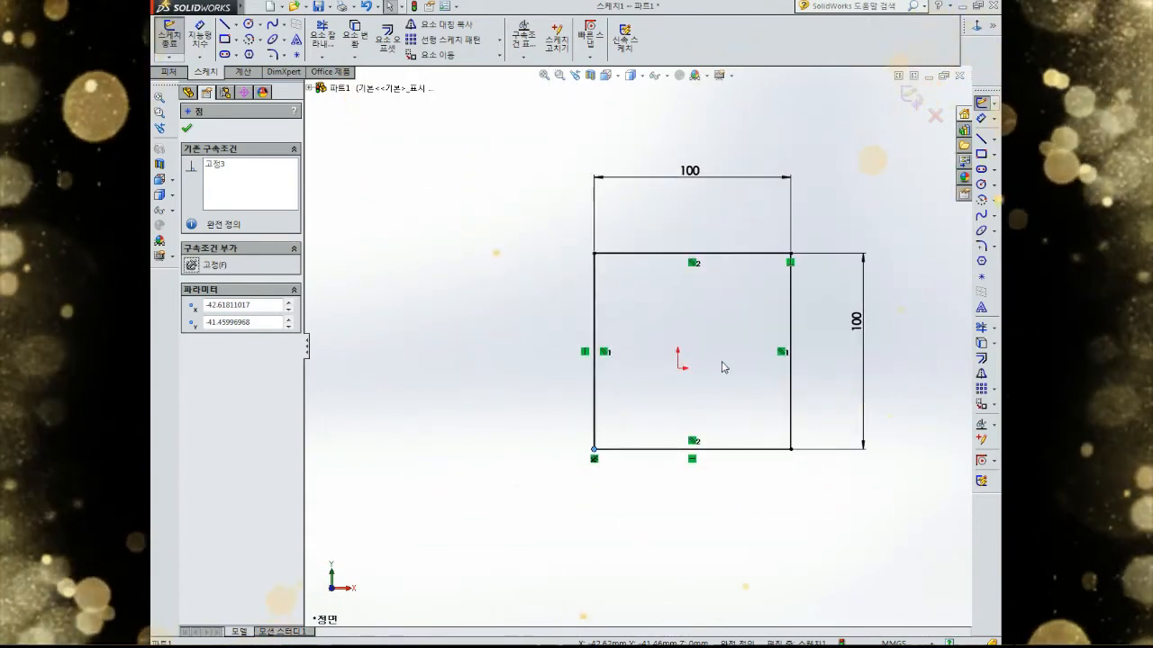
{"action": "scroll", "coordinate": [752, 371], "scroll_direction": "down", "scroll_amount": 2}
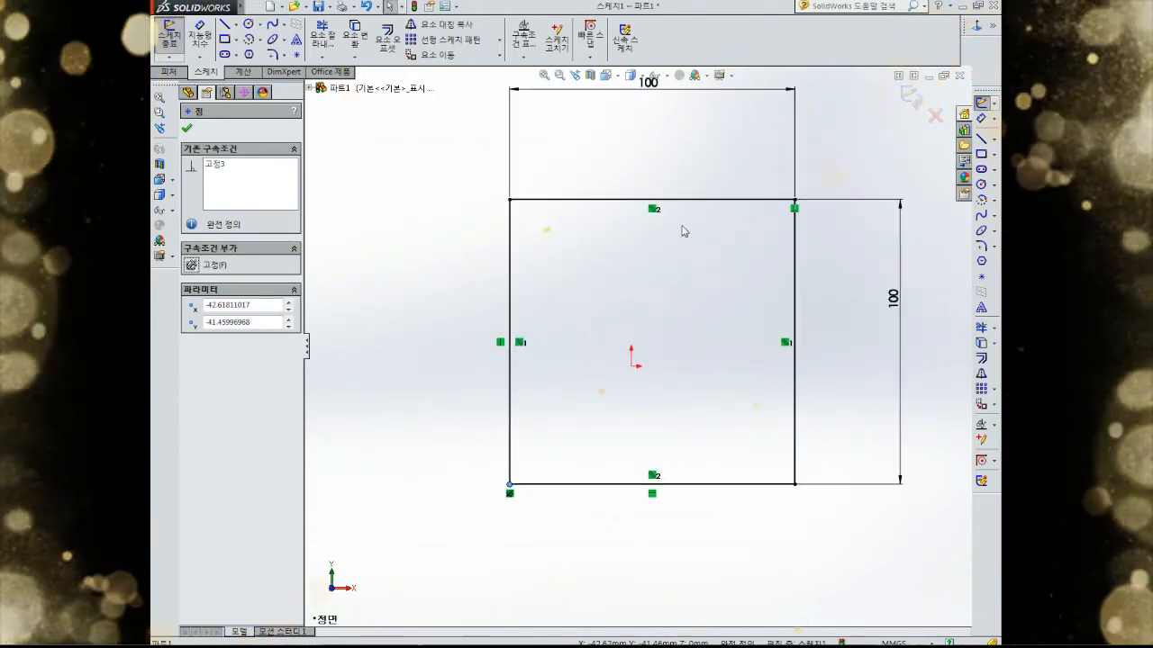
{"action": "left_click_drag", "start_coordinate": [644, 99], "coordinate": [655, 165]}
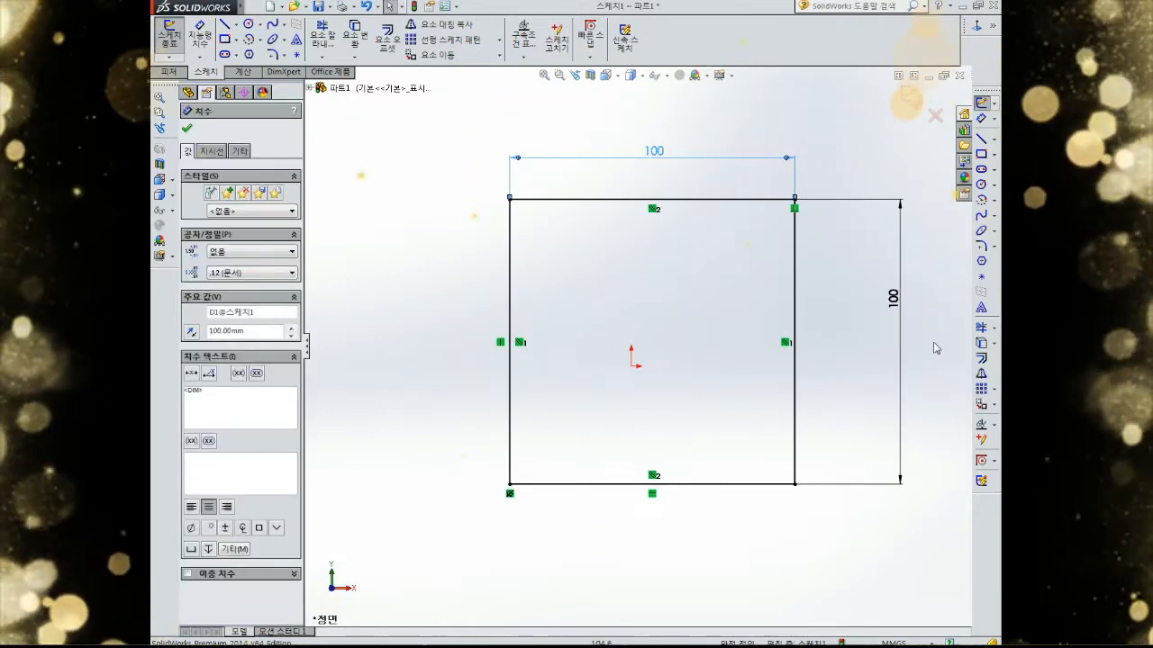
{"action": "left_click_drag", "start_coordinate": [896, 301], "coordinate": [824, 342]}
{"action": "left_click", "coordinate": [878, 310]}
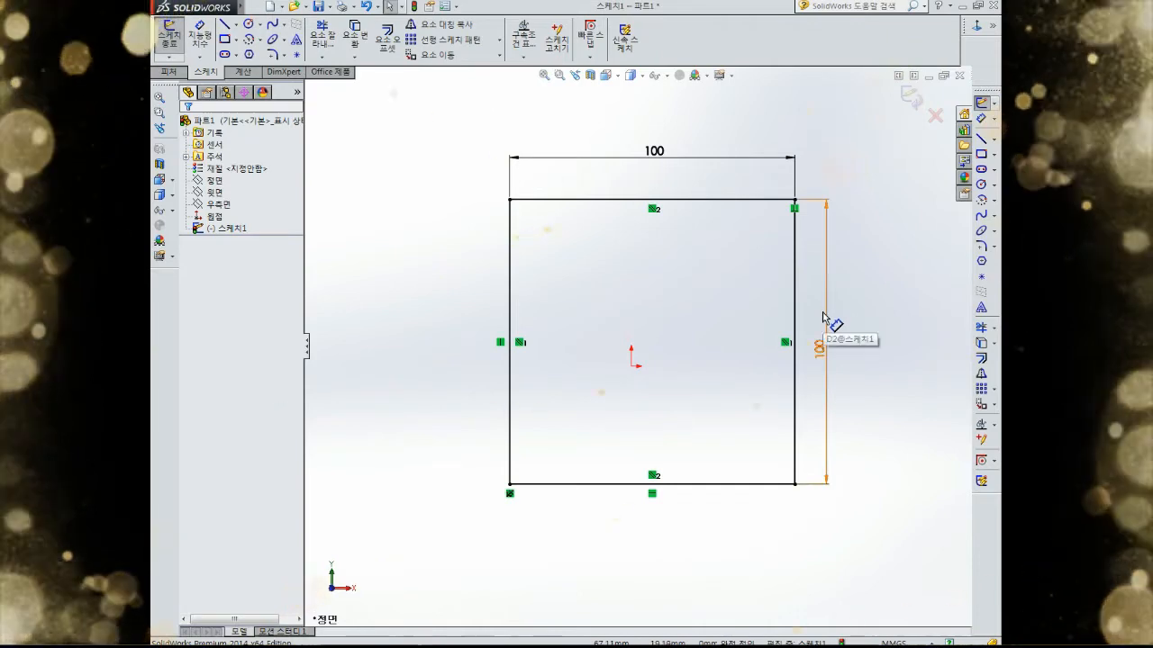
Step: Lasso-select the whole rectangle together with its two dimensions by looping around it
{"action": "scroll", "coordinate": [825, 315], "scroll_direction": "down", "scroll_amount": 3}
{"action": "scroll", "coordinate": [599, 310], "scroll_direction": "up", "scroll_amount": 4}
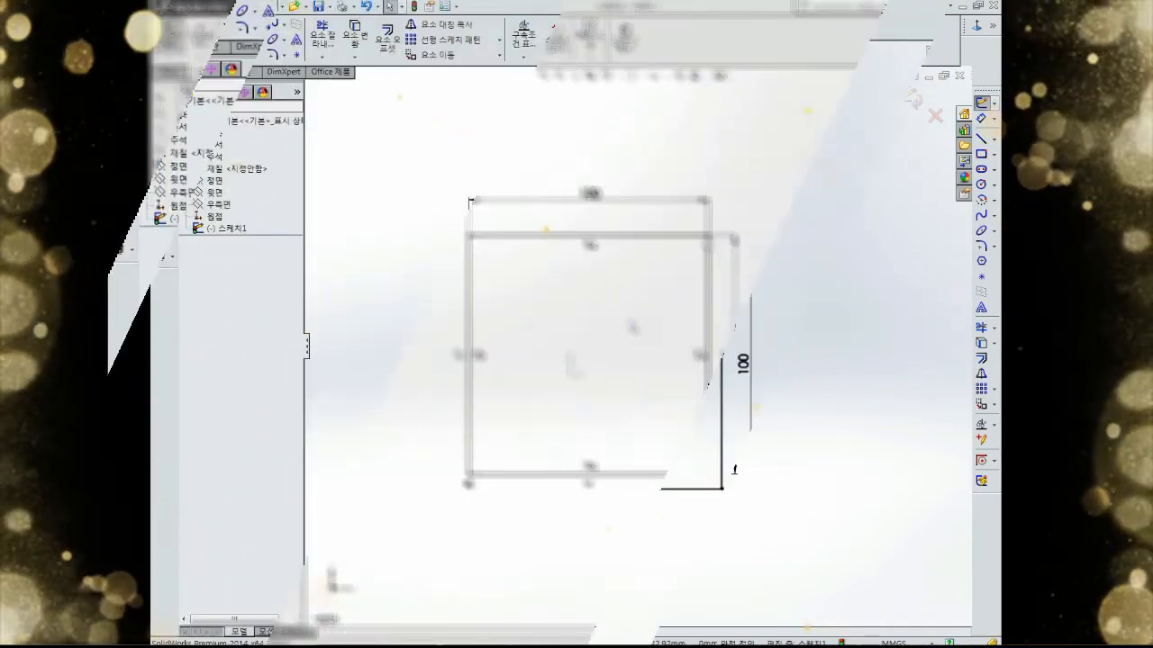
{"action": "scroll", "coordinate": [686, 226], "scroll_direction": "down", "scroll_amount": 2}
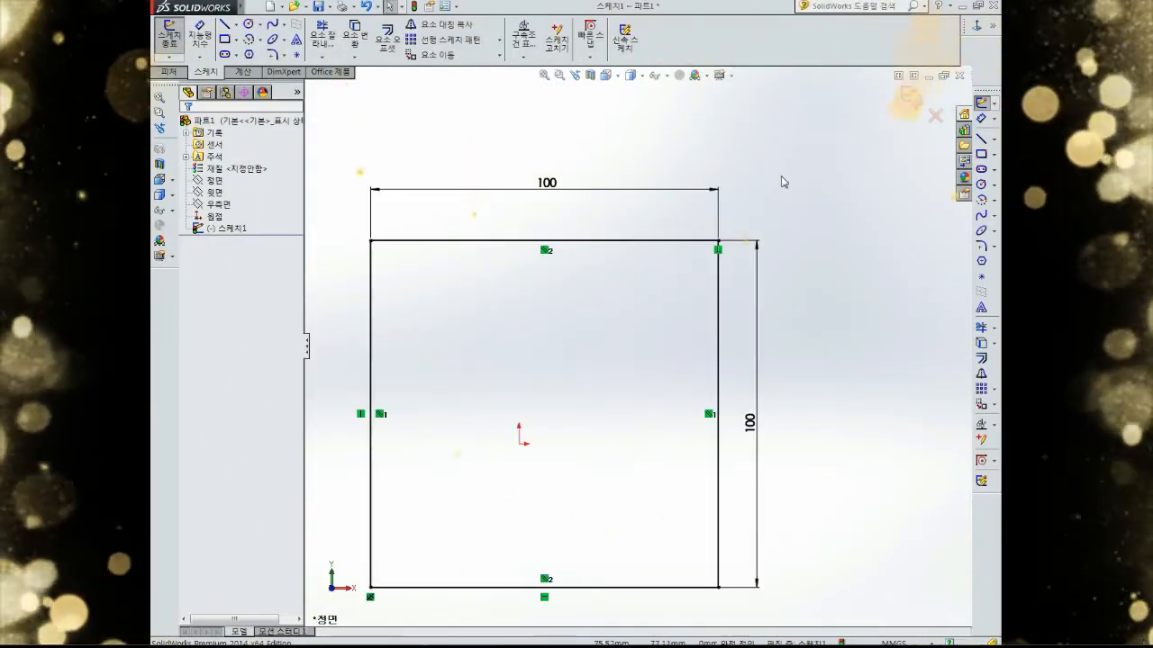
{"action": "scroll", "coordinate": [635, 352], "scroll_direction": "up", "scroll_amount": 5}
{"action": "left_click_drag", "start_coordinate": [735, 225], "coordinate": [498, 479]}
{"action": "left_click", "coordinate": [733, 282]}
{"action": "left_click_drag", "start_coordinate": [761, 241], "coordinate": [624, 359]}
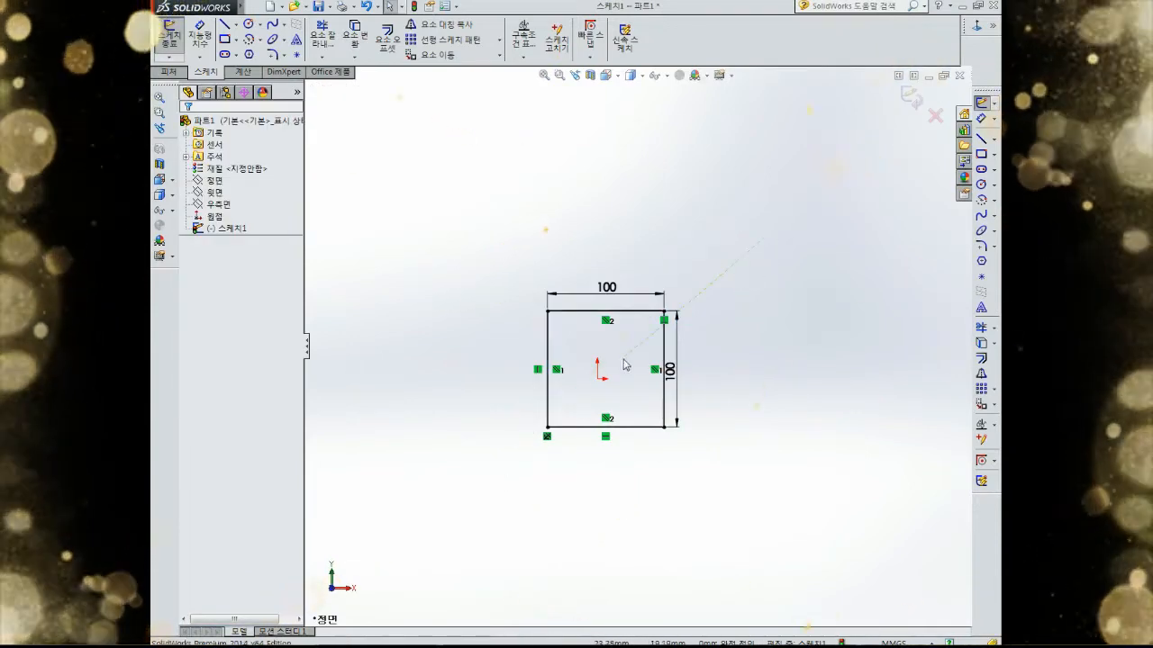
{"action": "mouse_move", "coordinate": [512, 229]}
{"action": "left_mouse_down"}
{"action": "mouse_move", "coordinate": [731, 478]}
{"action": "mouse_move", "coordinate": [793, 277]}
{"action": "left_mouse_up"}
{"action": "mouse_move", "coordinate": [739, 247]}
{"action": "left_mouse_down"}
{"action": "mouse_move", "coordinate": [504, 491]}
{"action": "mouse_move", "coordinate": [507, 543]}
{"action": "left_mouse_up"}
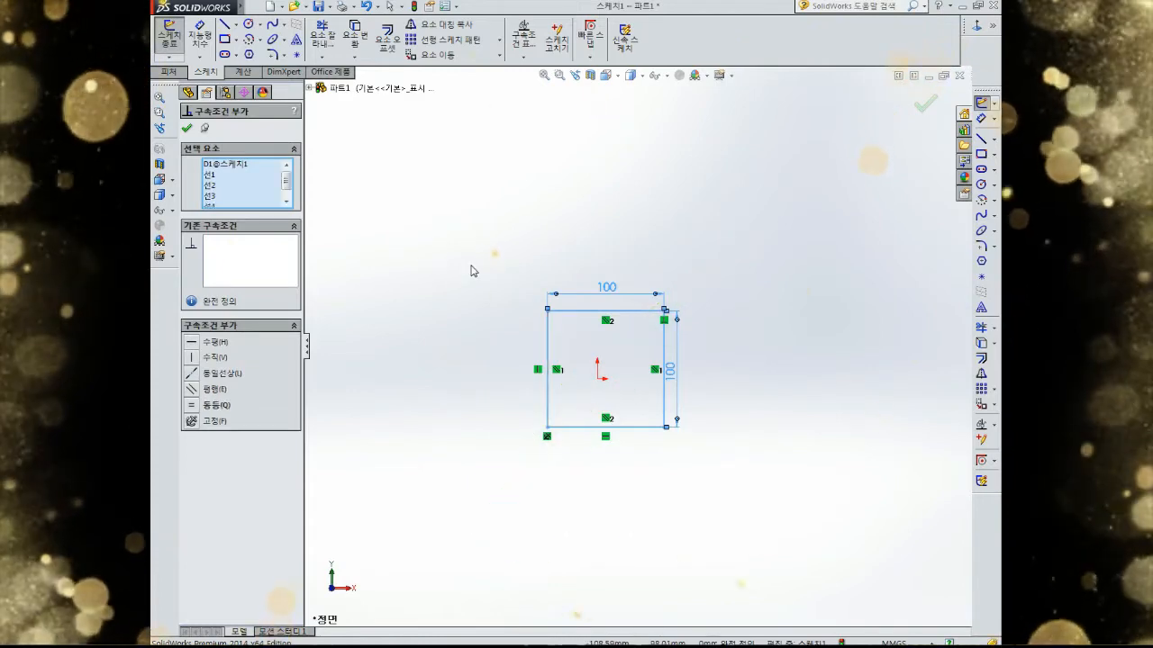
{"action": "left_click_drag", "start_coordinate": [471, 264], "coordinate": [688, 488]}
Step: Switch to box selection, select the rectangle and its dimensions with a surrounding box, and clear the selection
{"action": "right_click", "coordinate": [577, 490]}
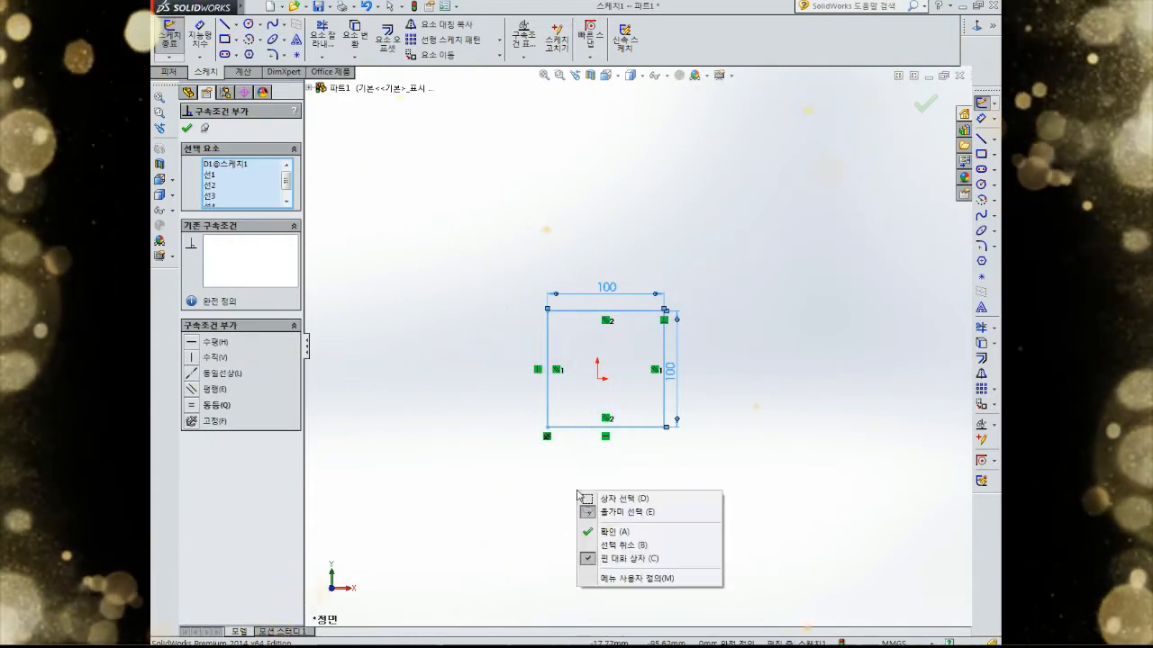
{"action": "left_click", "coordinate": [628, 499]}
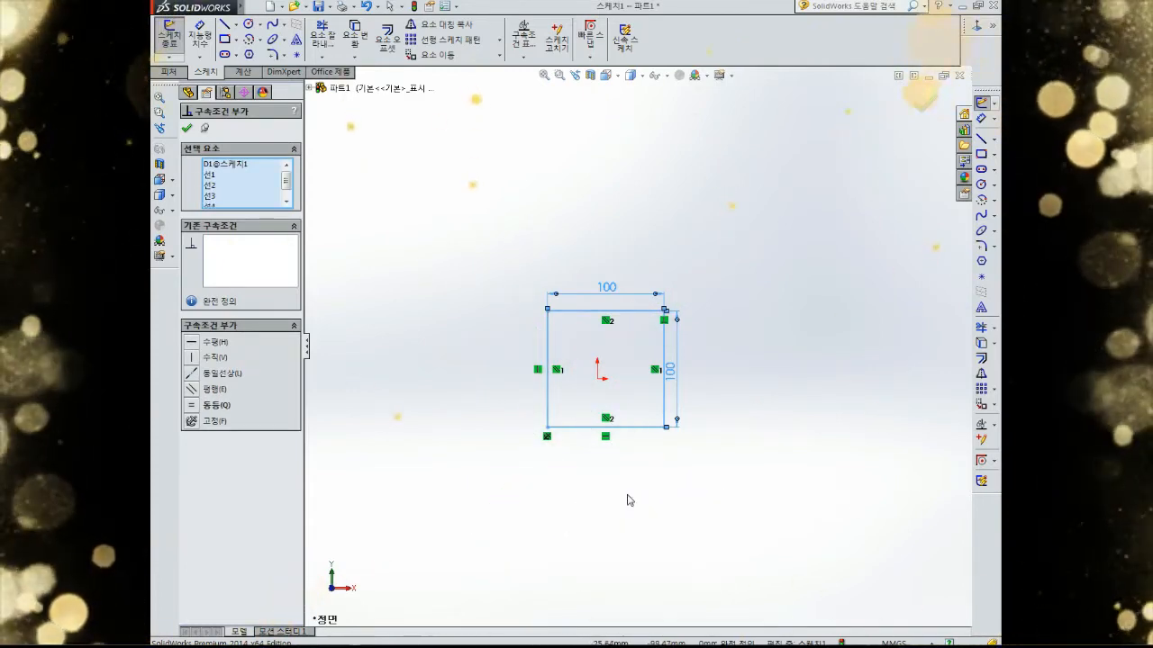
{"action": "right_click", "coordinate": [581, 172]}
{"action": "left_click", "coordinate": [544, 184]}
{"action": "left_click_drag", "start_coordinate": [484, 245], "coordinate": [756, 500]}
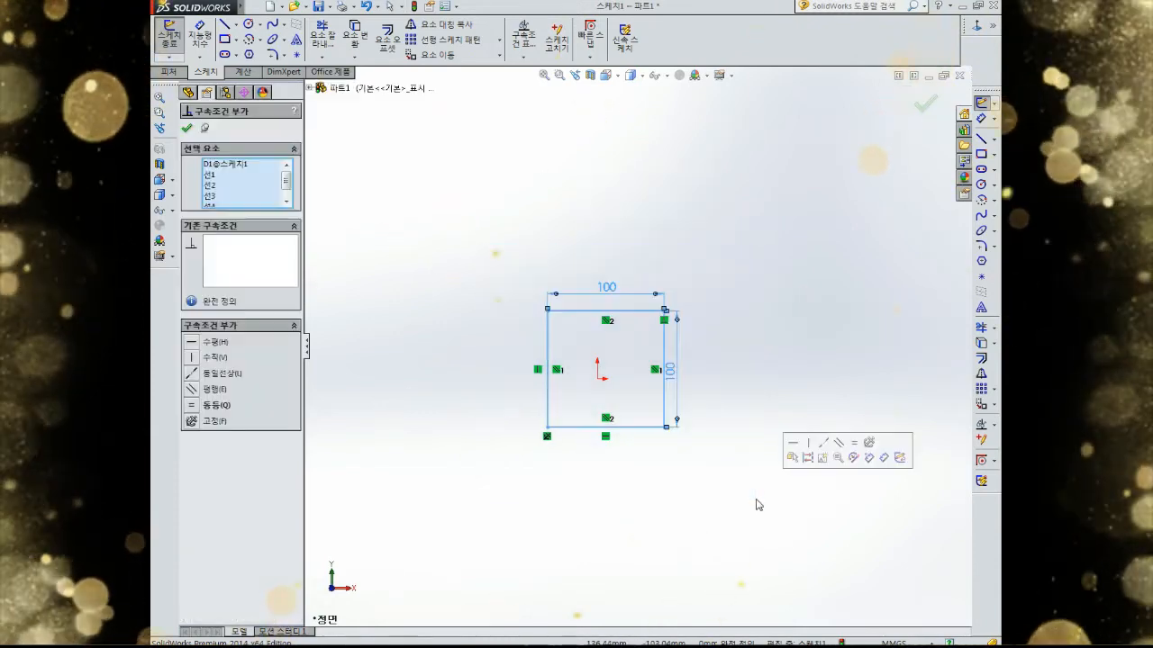
{"action": "left_click", "coordinate": [669, 259]}
Step: Switch to lasso selection, select the rectangle with its dimensions using freehand loops, and clear the selection
{"action": "right_click", "coordinate": [654, 196]}
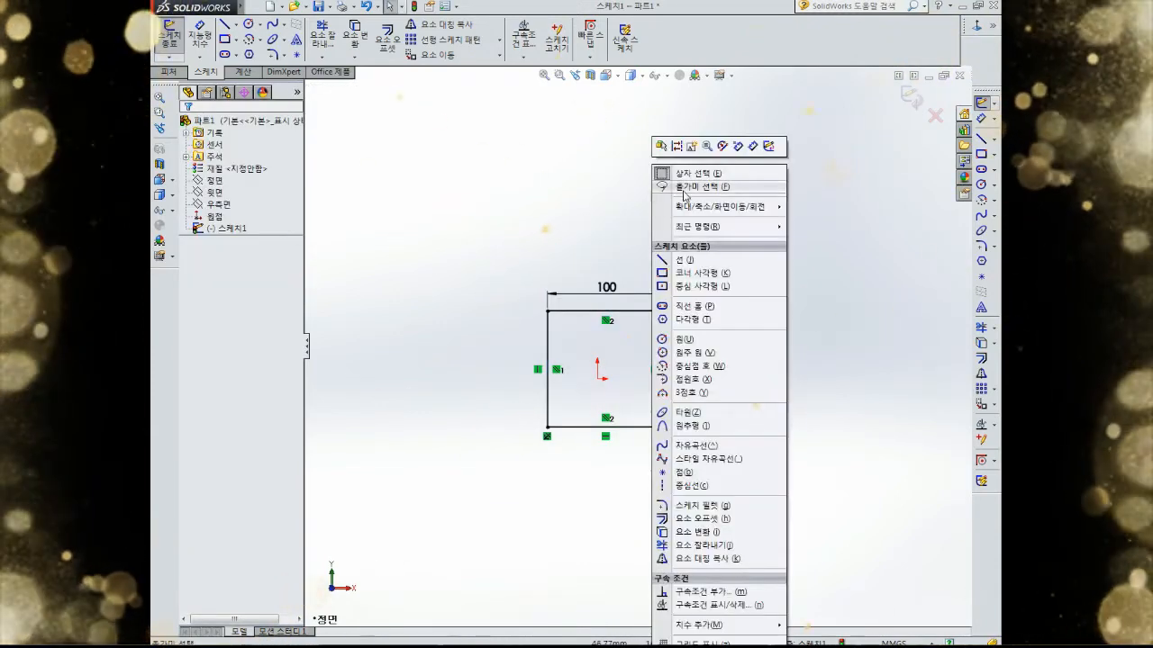
{"action": "left_click", "coordinate": [656, 178]}
{"action": "mouse_move", "coordinate": [540, 283]}
{"action": "left_mouse_down"}
{"action": "mouse_move", "coordinate": [404, 337]}
{"action": "mouse_move", "coordinate": [363, 168]}
{"action": "mouse_move", "coordinate": [638, 121]}
{"action": "mouse_move", "coordinate": [780, 296]}
{"action": "mouse_move", "coordinate": [592, 501]}
{"action": "mouse_move", "coordinate": [432, 220]}
{"action": "left_mouse_up"}
{"action": "mouse_move", "coordinate": [733, 219]}
{"action": "left_mouse_down"}
{"action": "mouse_move", "coordinate": [557, 531]}
{"action": "mouse_move", "coordinate": [484, 189]}
{"action": "mouse_move", "coordinate": [733, 327]}
{"action": "mouse_move", "coordinate": [535, 253]}
{"action": "mouse_move", "coordinate": [787, 389]}
{"action": "mouse_move", "coordinate": [450, 432]}
{"action": "mouse_move", "coordinate": [553, 335]}
{"action": "mouse_move", "coordinate": [512, 381]}
{"action": "mouse_move", "coordinate": [568, 289]}
{"action": "left_mouse_up"}
{"action": "mouse_move", "coordinate": [493, 256]}
{"action": "left_mouse_down"}
{"action": "mouse_move", "coordinate": [586, 267]}
{"action": "mouse_move", "coordinate": [690, 324]}
{"action": "mouse_move", "coordinate": [681, 360]}
{"action": "mouse_move", "coordinate": [708, 396]}
{"action": "left_mouse_up"}
{"action": "left_click_drag", "start_coordinate": [439, 219], "coordinate": [643, 453]}
{"action": "left_click_drag", "start_coordinate": [722, 224], "coordinate": [594, 406]}
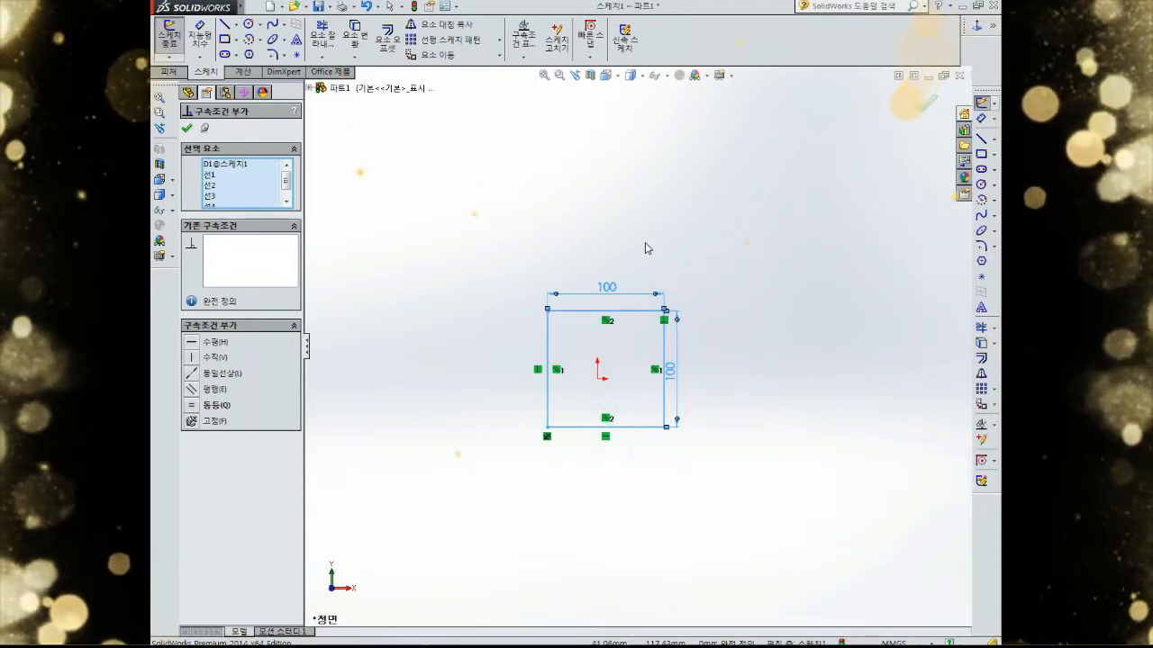
{"action": "left_click", "coordinate": [556, 228]}
Step: Set the selection mode back to box selection and exit the sketch with a rebuild
{"action": "right_click", "coordinate": [567, 211]}
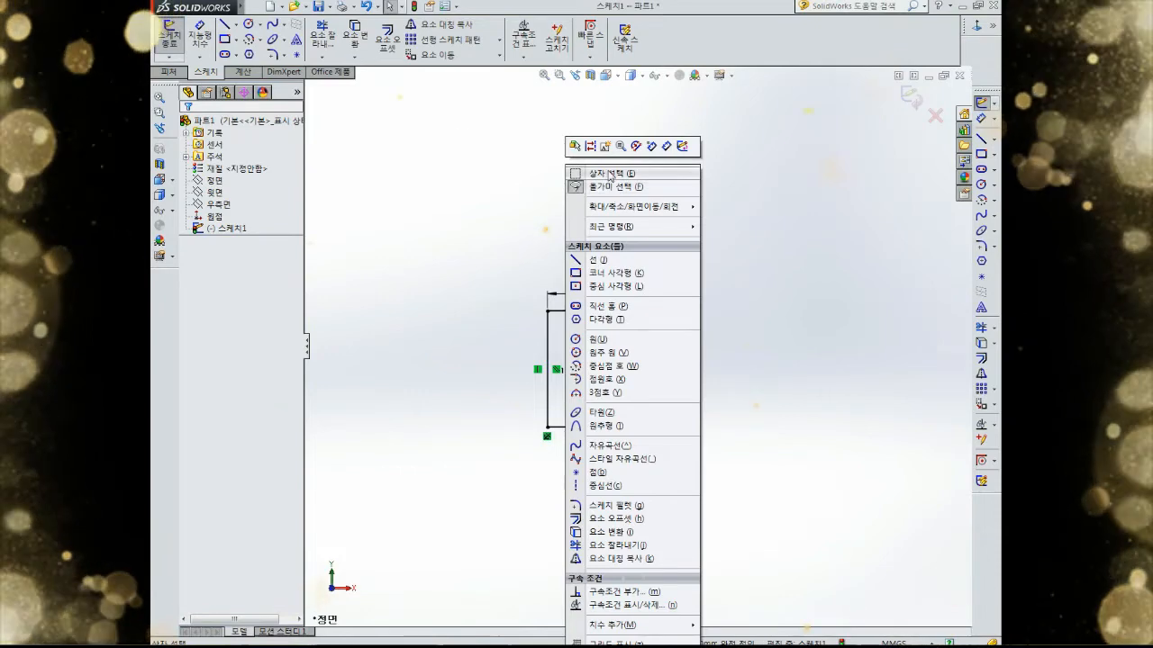
{"action": "left_click", "coordinate": [610, 174]}
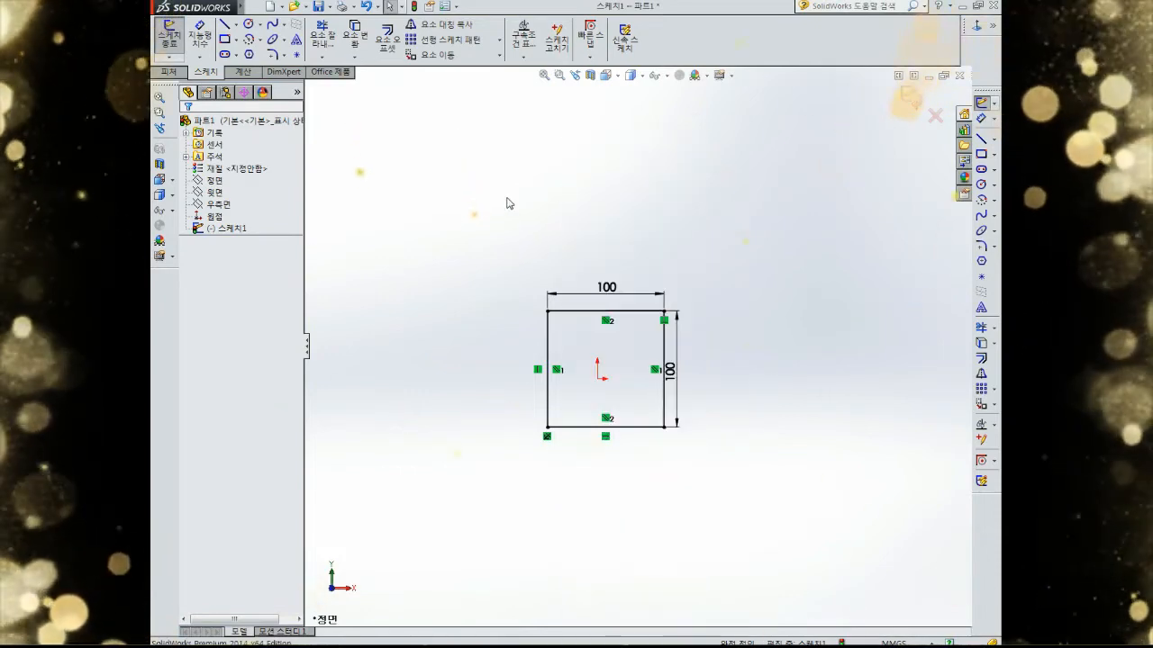
{"action": "right_click", "coordinate": [507, 204]}
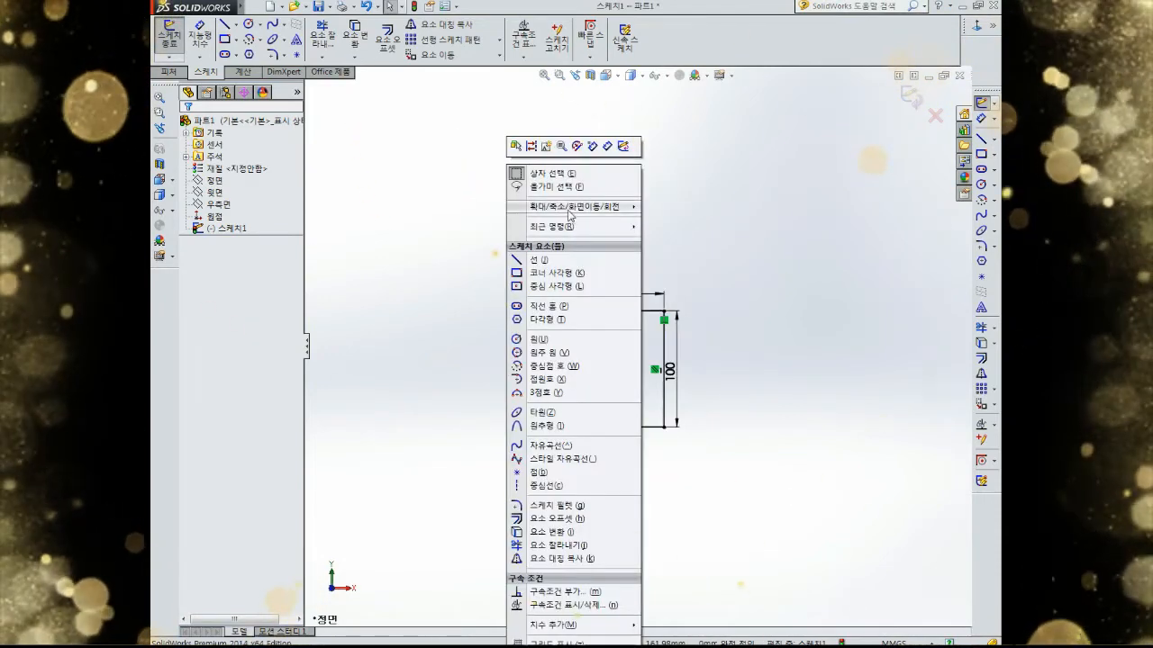
{"action": "left_click", "coordinate": [555, 180]}
{"action": "key", "text": "ctrl+b"}
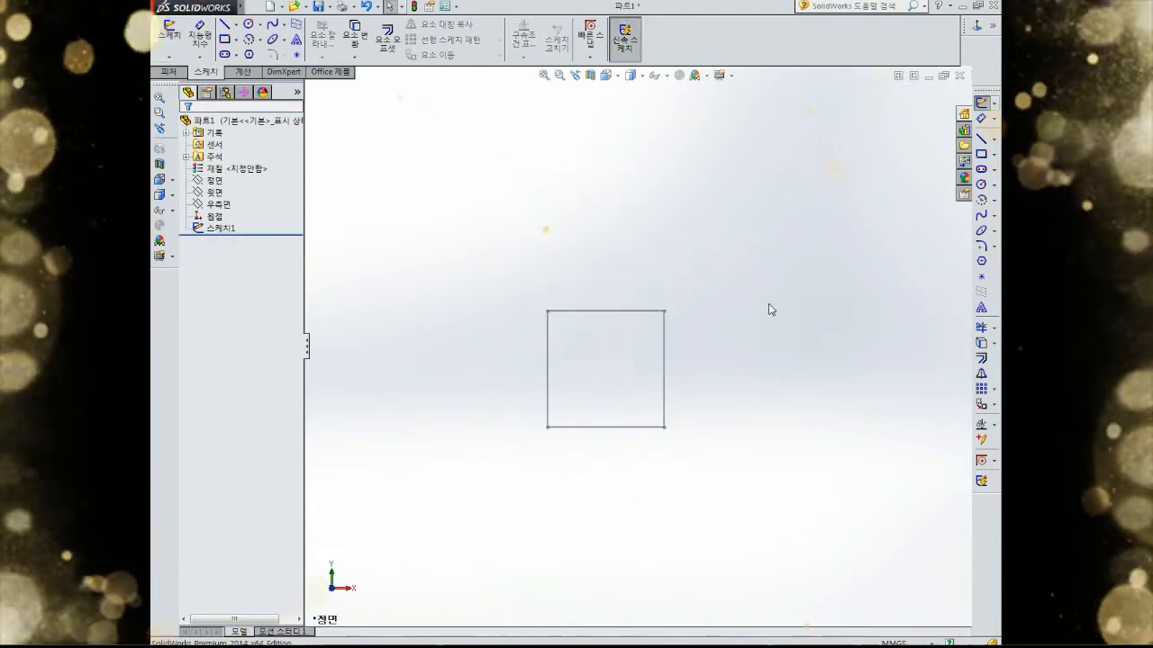
Step: Try to box-select the whole rectangle from outside sketch editing
{"action": "mouse_move", "coordinate": [751, 248]}
{"action": "left_mouse_down"}
{"action": "mouse_move", "coordinate": [684, 330]}
{"action": "mouse_move", "coordinate": [487, 501]}
{"action": "left_mouse_up"}
{"action": "left_click_drag", "start_coordinate": [805, 197], "coordinate": [497, 497]}
{"action": "left_click_drag", "start_coordinate": [860, 175], "coordinate": [482, 541]}
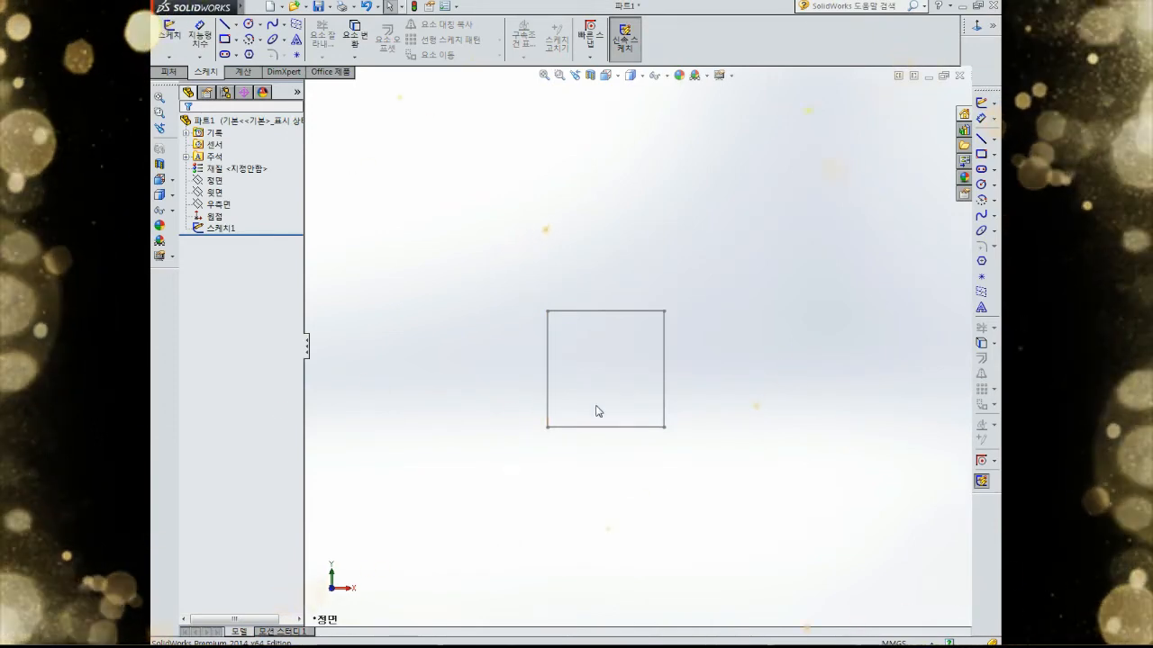
{"action": "scroll", "coordinate": [598, 403], "scroll_direction": "up", "scroll_amount": 2}
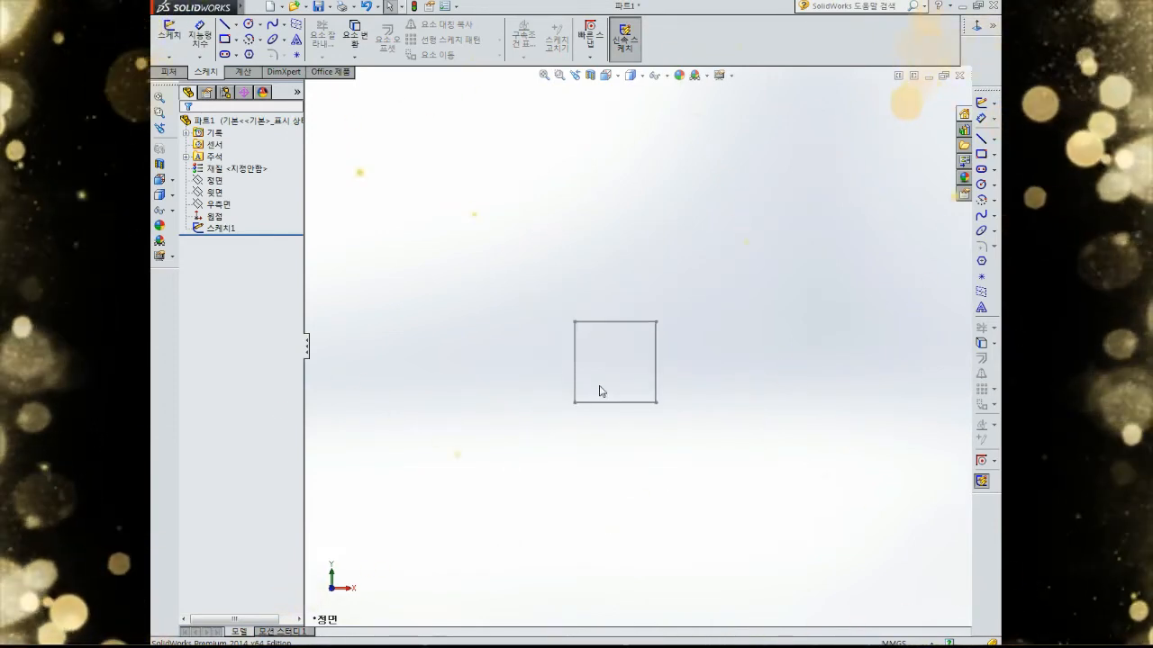
{"action": "scroll", "coordinate": [599, 396], "scroll_direction": "down", "scroll_amount": 3}
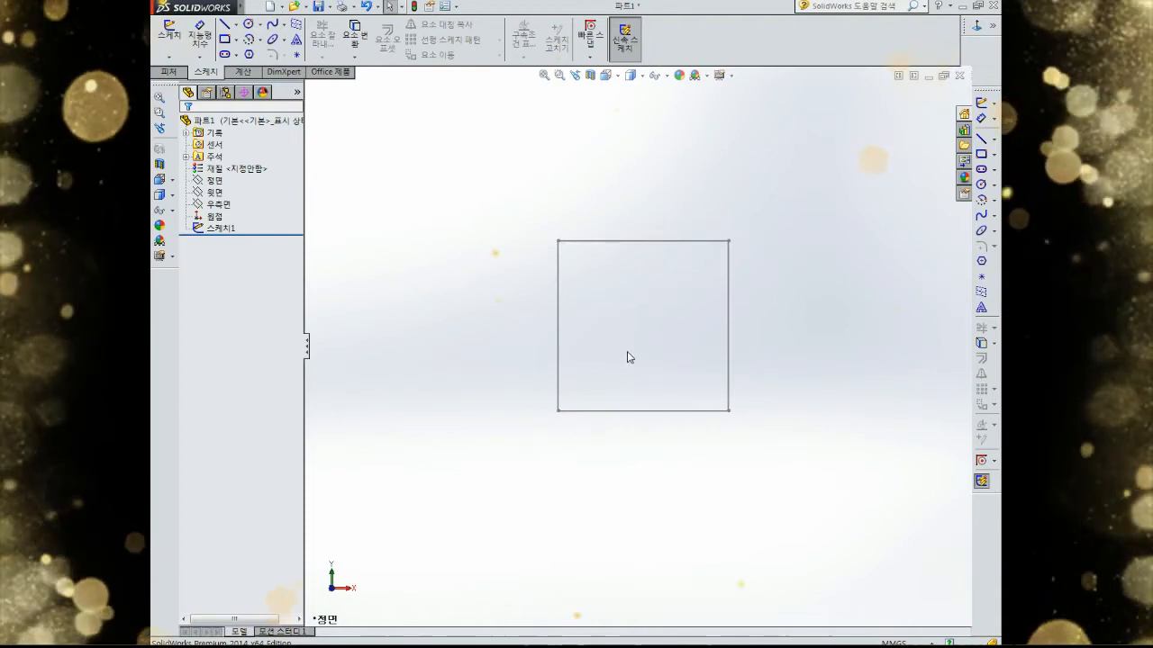
{"action": "scroll", "coordinate": [653, 260], "scroll_direction": "up", "scroll_amount": 1}
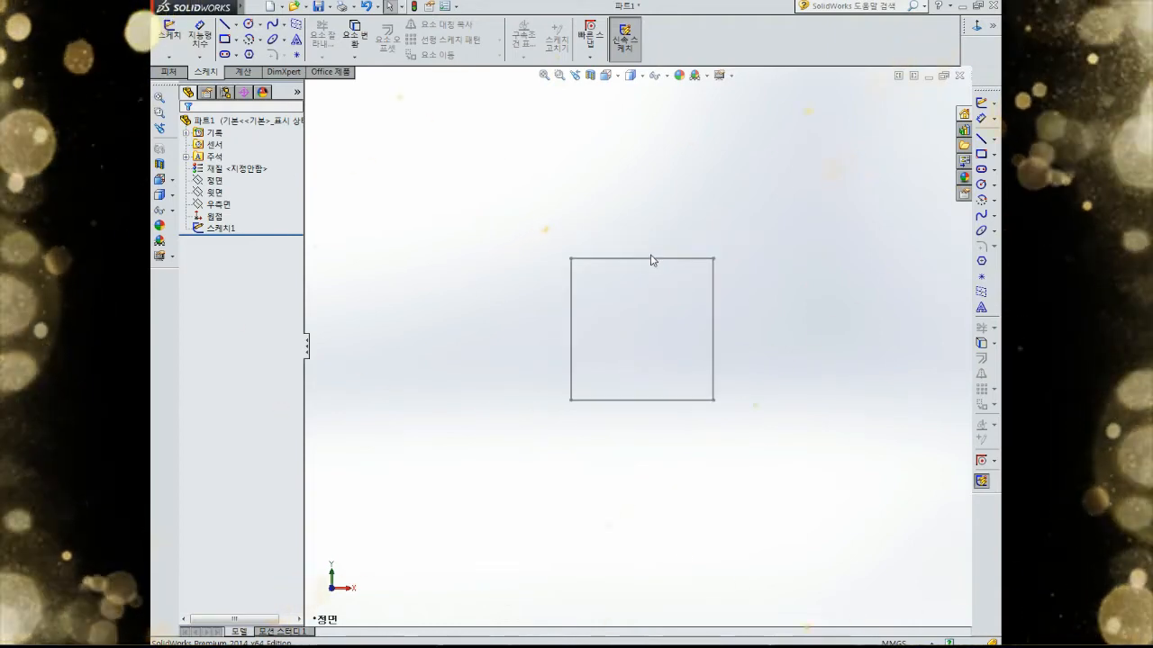
{"action": "scroll", "coordinate": [652, 261], "scroll_direction": "down", "scroll_amount": 2}
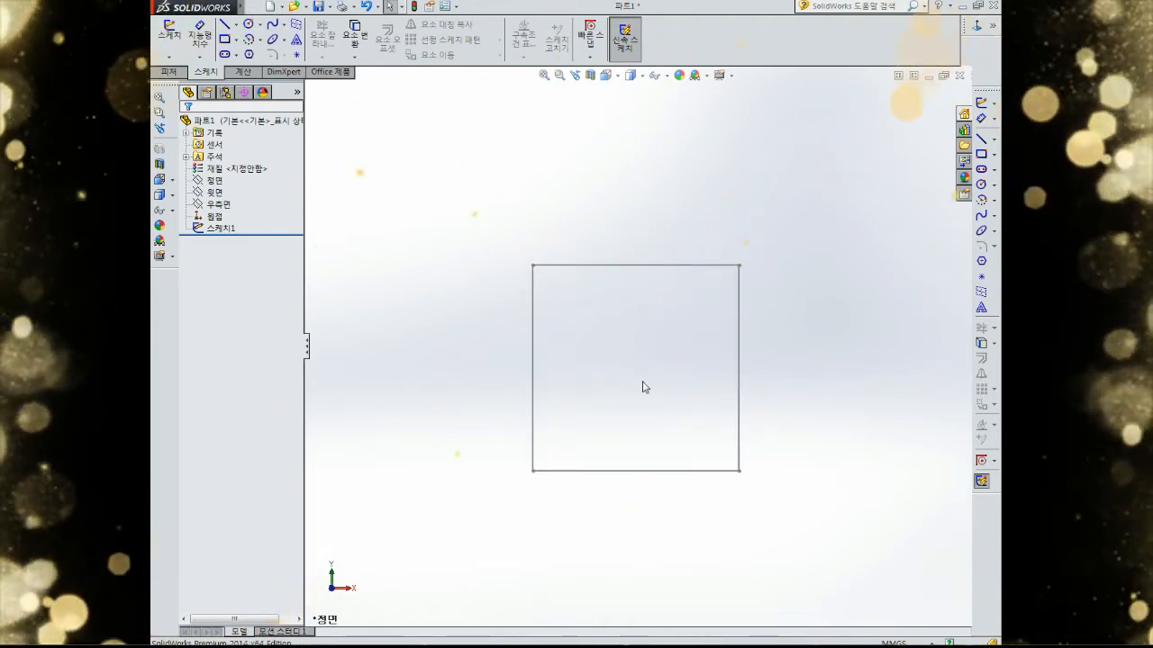
Step: Select the rectangle's left line, clear that selection, and select the whole sketch 스케치1 in the feature tree
{"action": "left_click", "coordinate": [533, 335]}
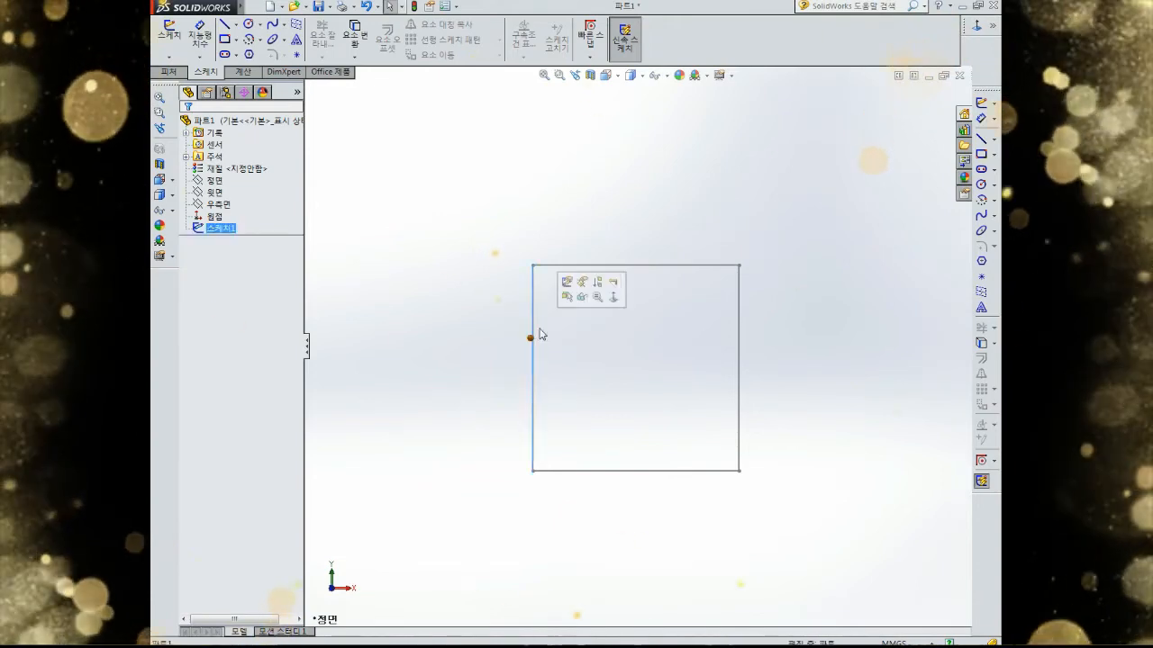
{"action": "left_click_drag", "start_coordinate": [834, 200], "coordinate": [494, 531]}
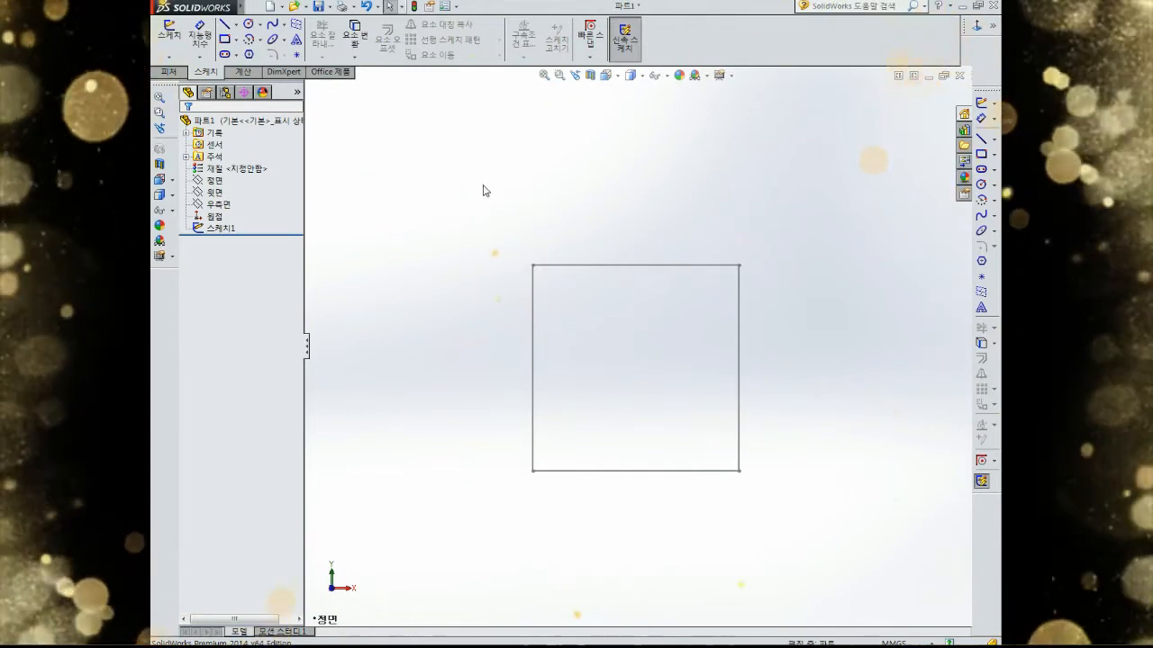
{"action": "left_click", "coordinate": [220, 229]}
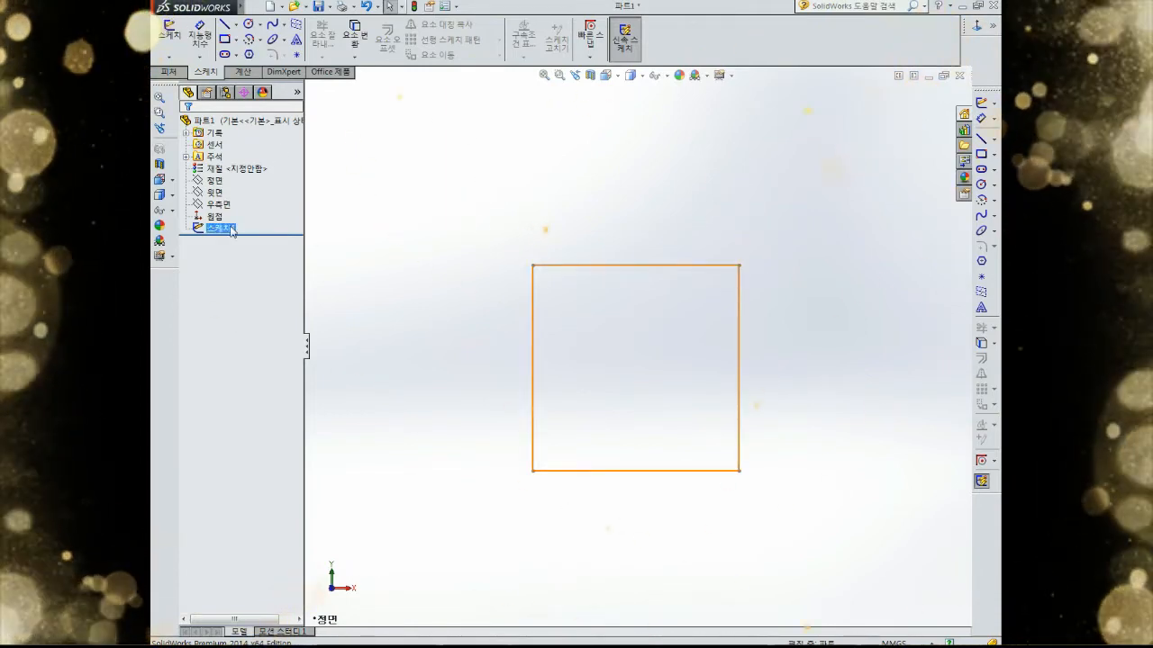
Step: Select 스케치1 in the feature tree and open it for editing
{"action": "double_click", "coordinate": [231, 230]}
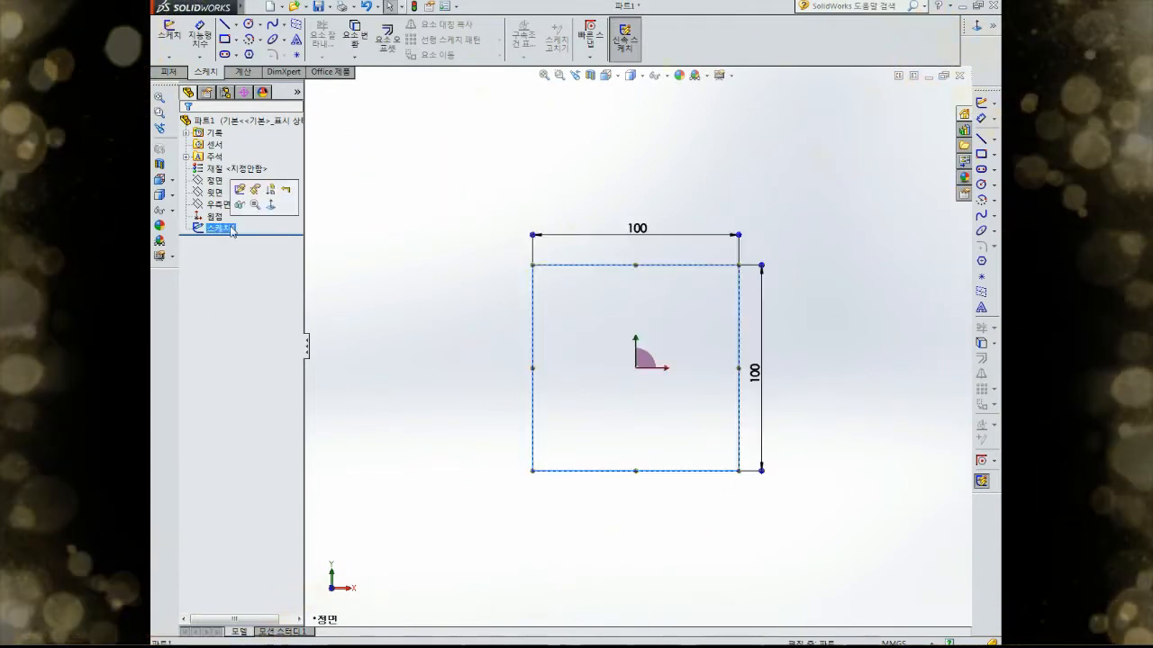
{"action": "left_click", "coordinate": [226, 205]}
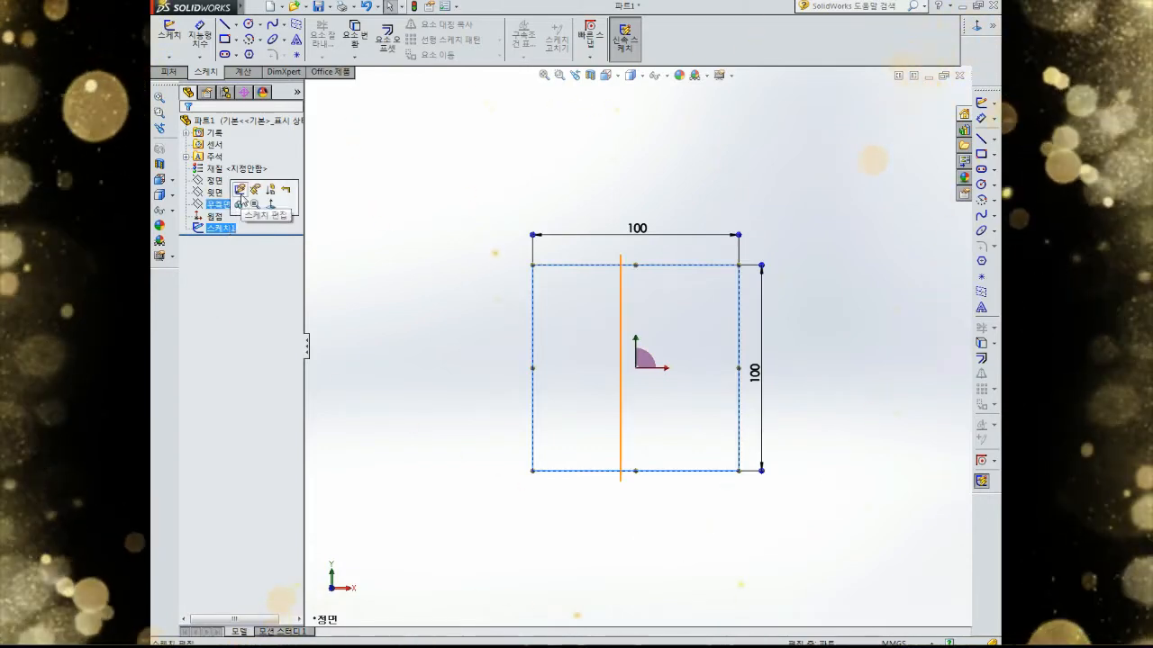
{"action": "left_click", "coordinate": [224, 240]}
{"action": "left_click", "coordinate": [222, 230]}
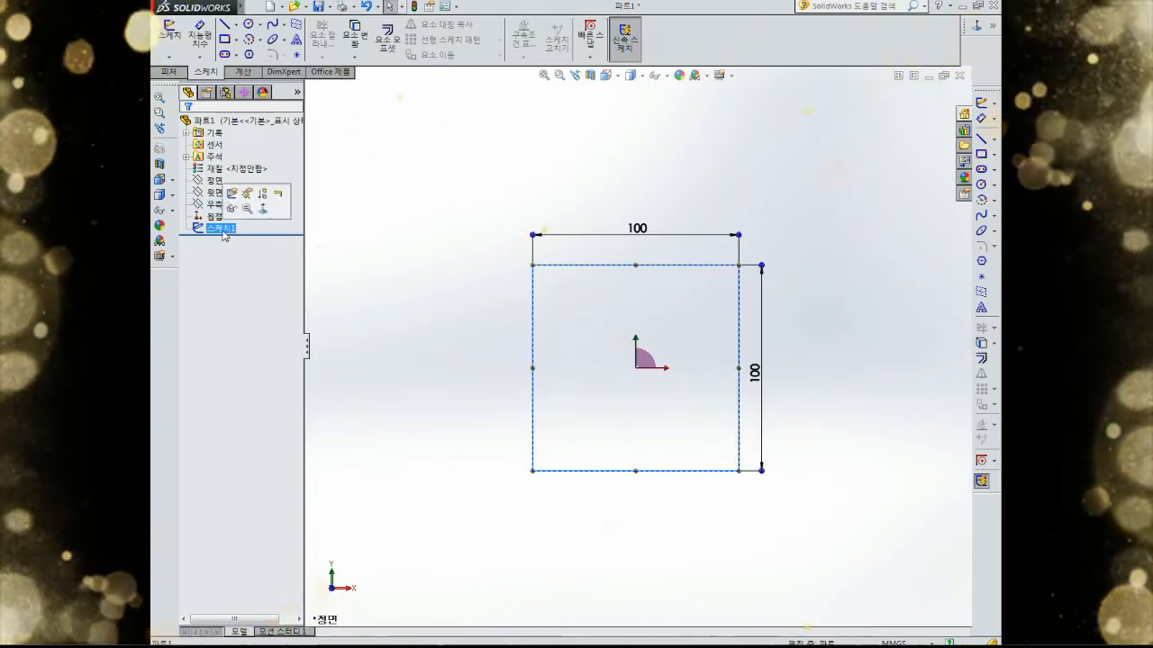
{"action": "left_click", "coordinate": [199, 243]}
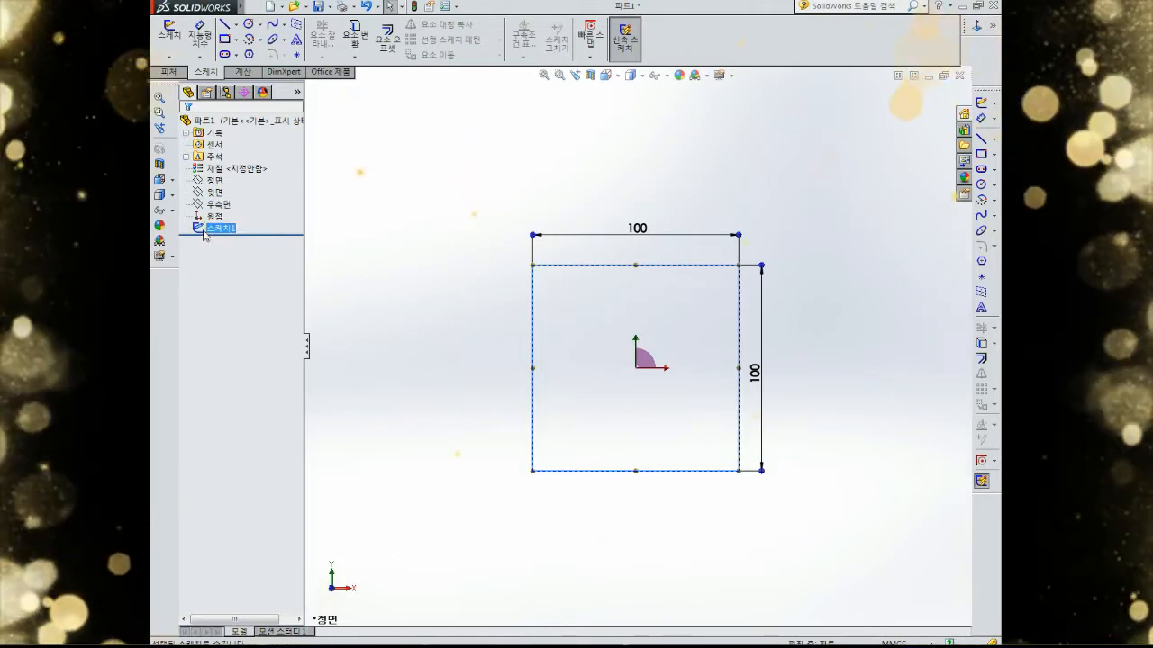
{"action": "left_click", "coordinate": [207, 232]}
{"action": "left_click", "coordinate": [213, 195]}
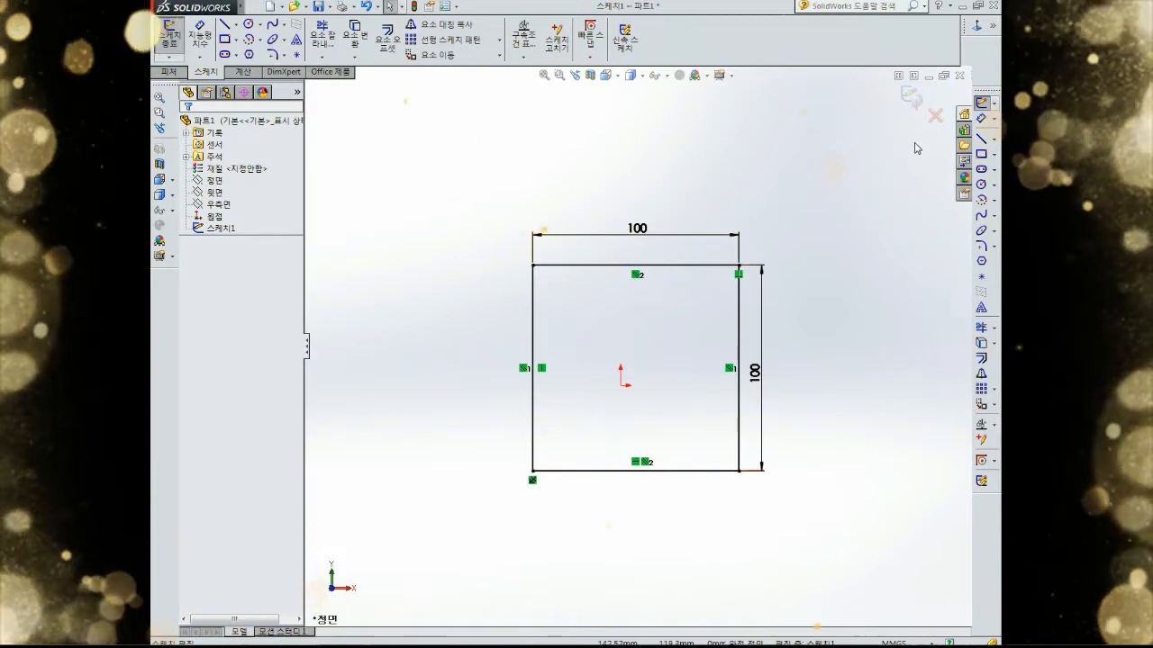
Step: Exit the sketch with a rebuild and reopen 스케치1 for editing
{"action": "left_click", "coordinate": [911, 98]}
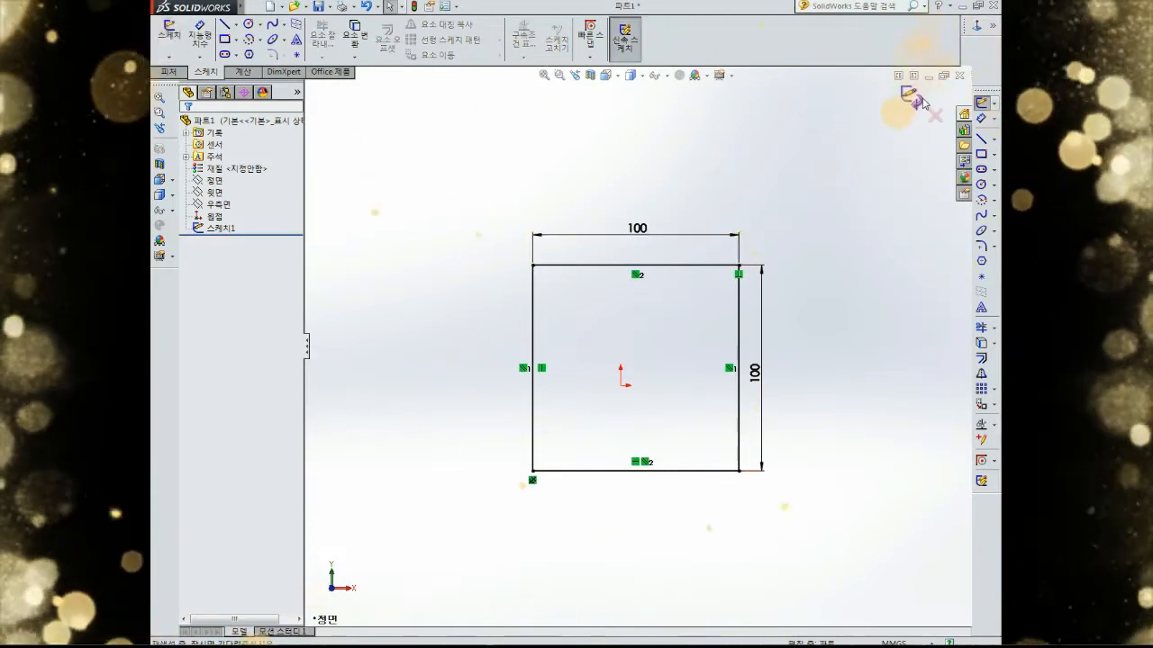
{"action": "left_click", "coordinate": [211, 229]}
{"action": "left_click", "coordinate": [220, 192]}
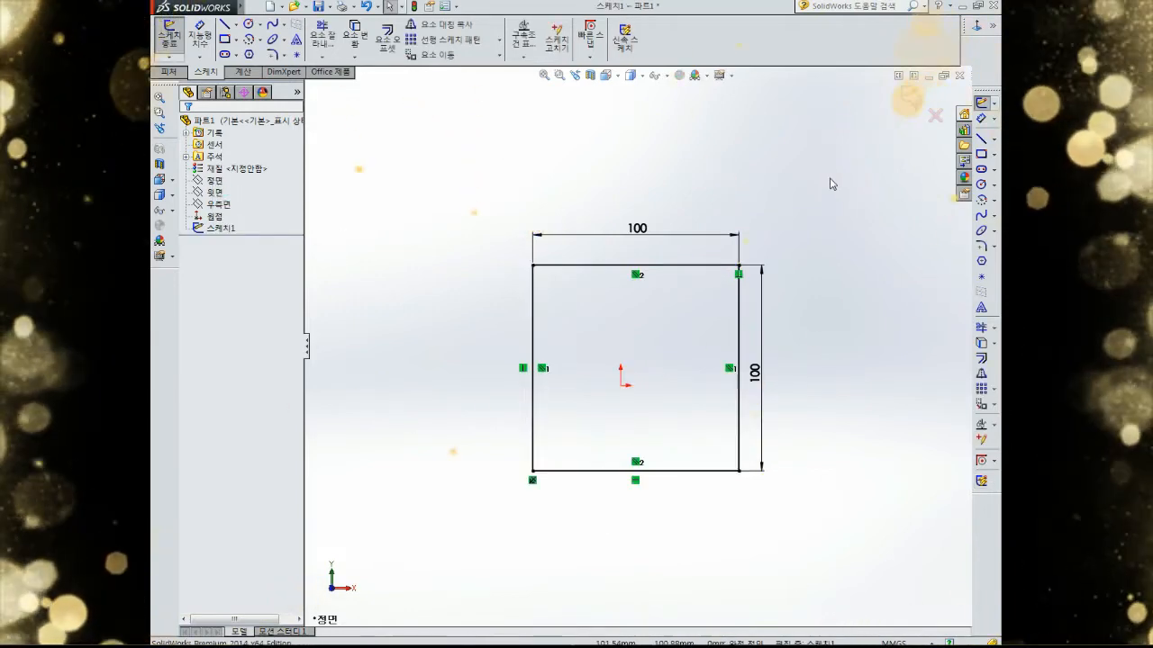
Step: Box-select the whole square with its dimensions inside the sketch and clear the selection, performing this twice
{"action": "scroll", "coordinate": [712, 415], "scroll_direction": "up", "scroll_amount": 2}
{"action": "mouse_move", "coordinate": [850, 185]}
{"action": "left_mouse_down"}
{"action": "mouse_move", "coordinate": [538, 445]}
{"action": "mouse_move", "coordinate": [434, 577]}
{"action": "left_mouse_up"}
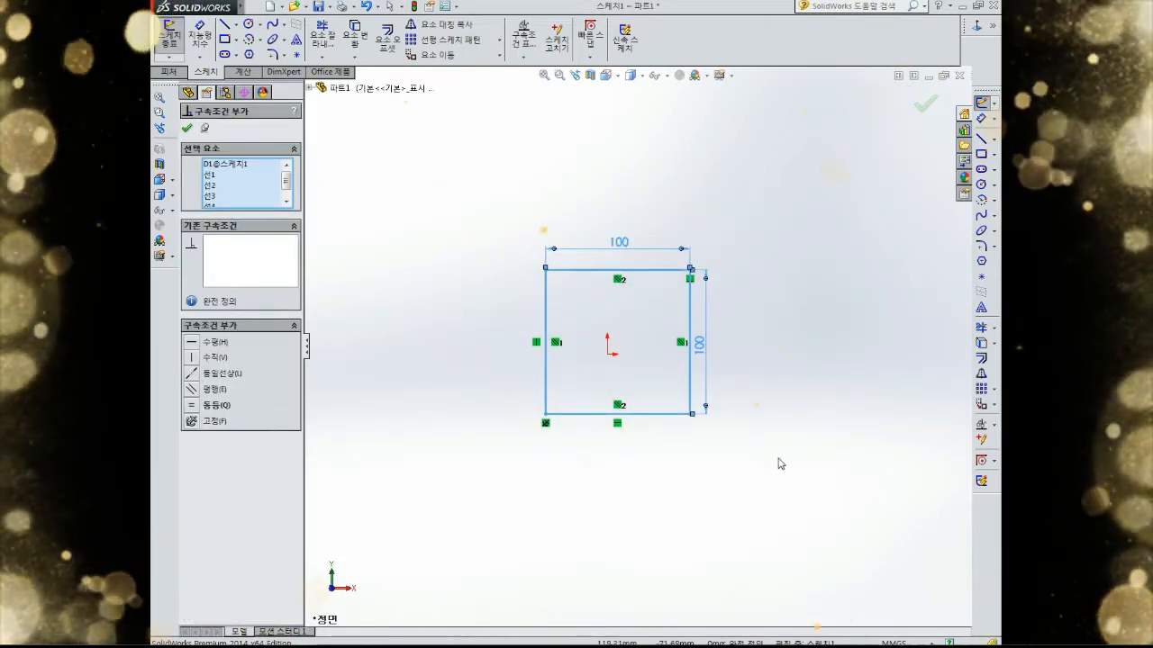
{"action": "left_click", "coordinate": [187, 132]}
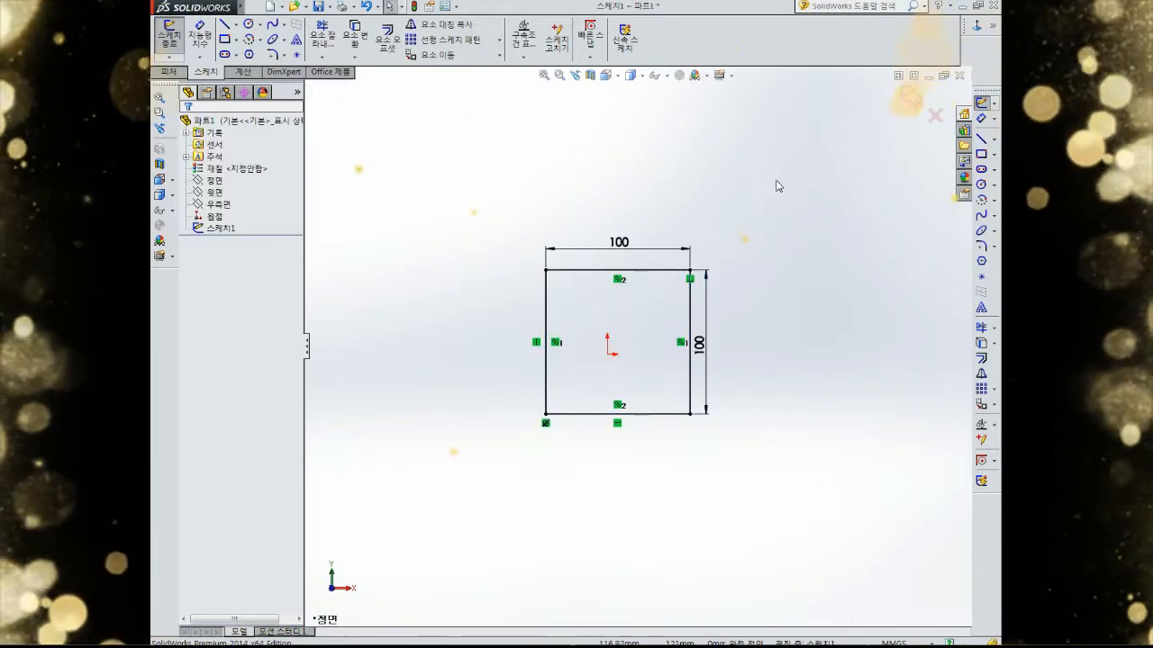
{"action": "left_click_drag", "start_coordinate": [779, 183], "coordinate": [382, 557]}
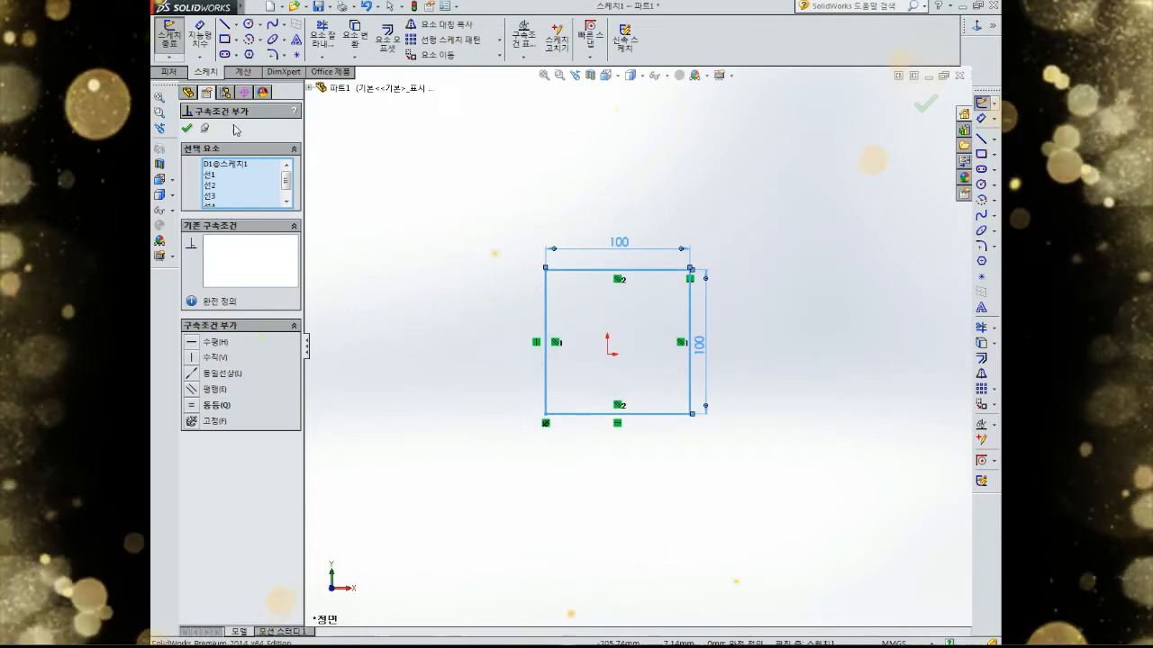
{"action": "left_click", "coordinate": [187, 132]}
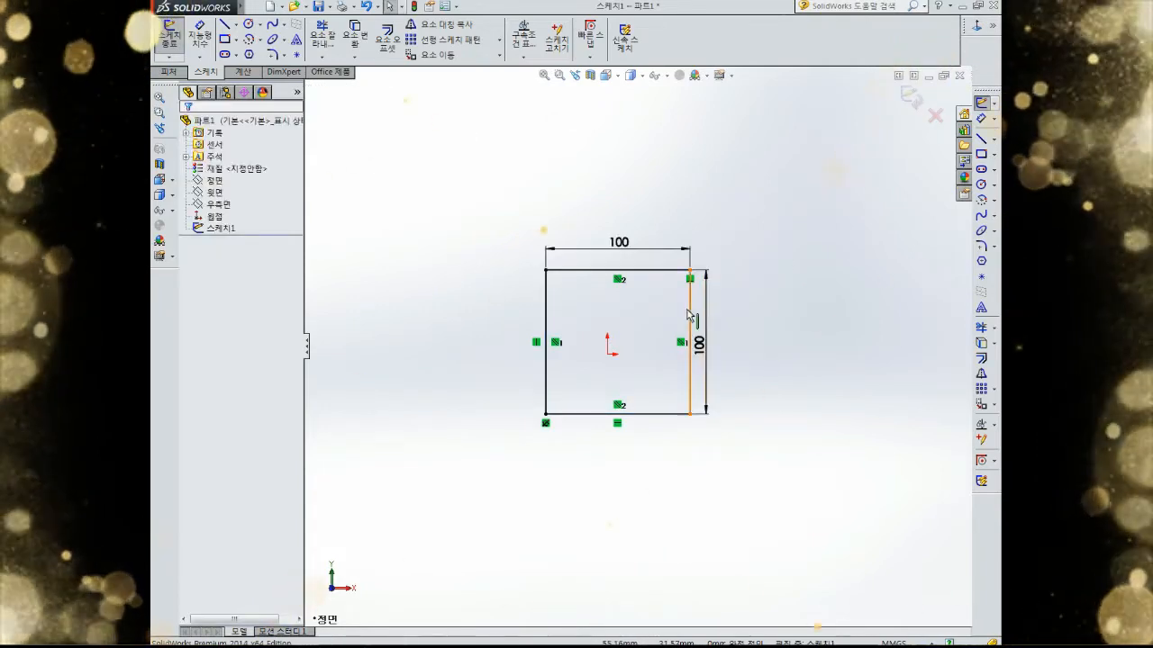
Step: Delete the square's right vertical line and turn on 다시 묻지 않음 so the deletion confirmation is not repeated
{"action": "left_click", "coordinate": [690, 315]}
{"action": "key", "text": "Delete"}
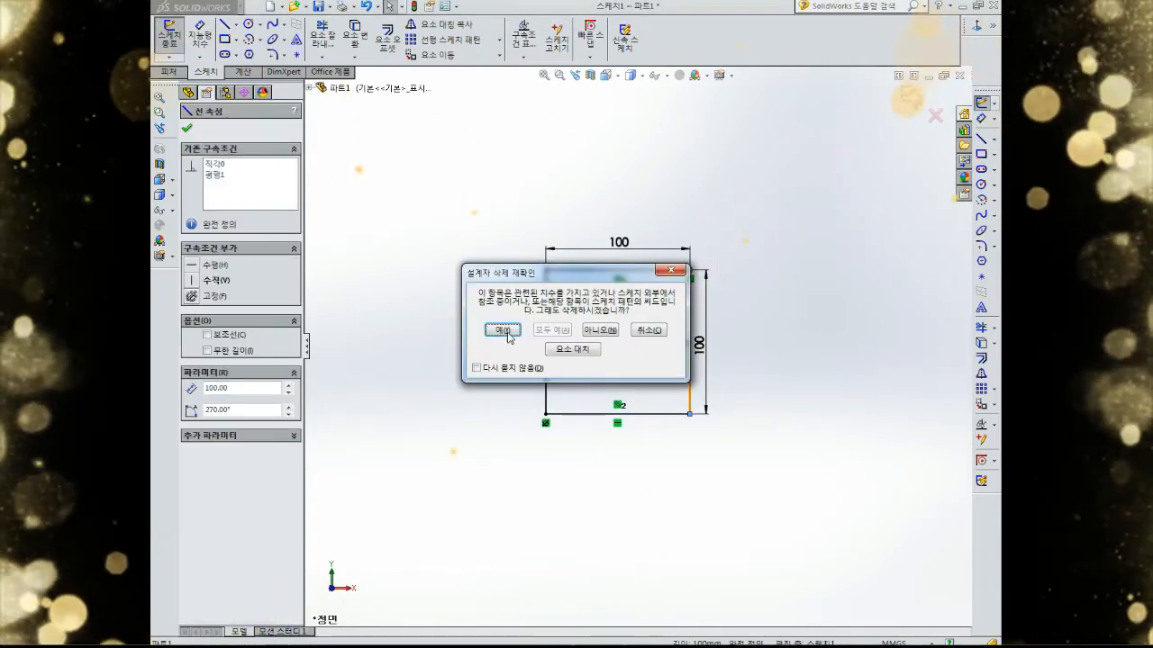
{"action": "left_click", "coordinate": [495, 370]}
{"action": "left_click", "coordinate": [509, 332]}
Step: Box-select and delete all remaining entities of the square, and leave the empty sketch
{"action": "left_click_drag", "start_coordinate": [805, 176], "coordinate": [436, 517]}
{"action": "key", "text": "Delete"}
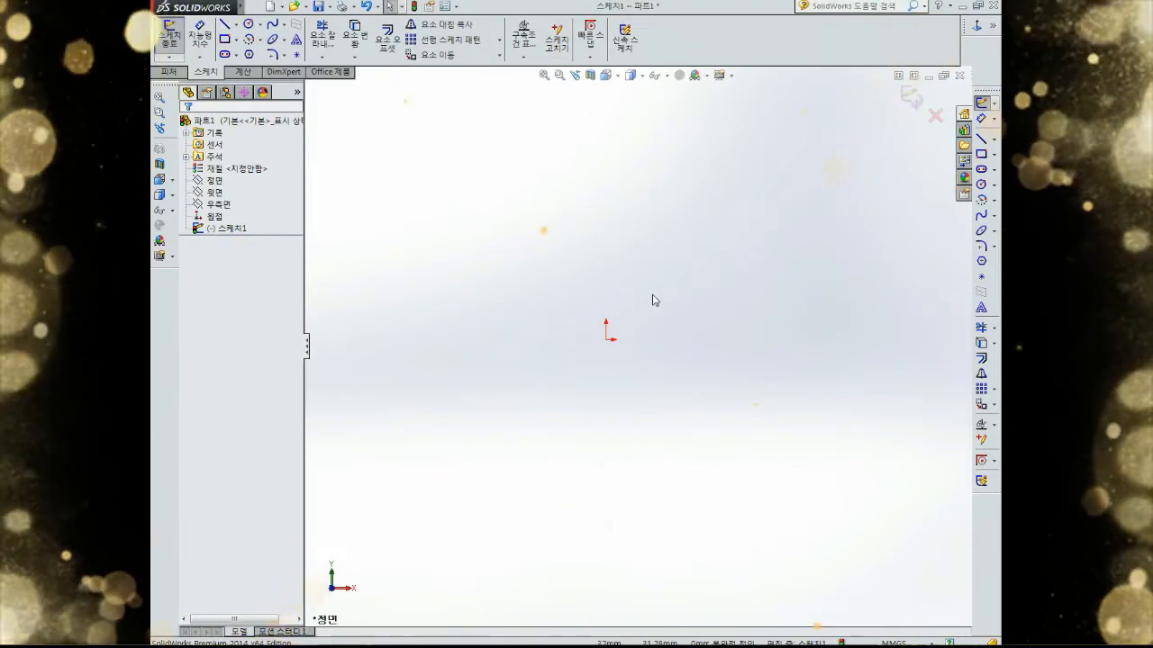
{"action": "left_click_drag", "start_coordinate": [728, 192], "coordinate": [481, 468]}
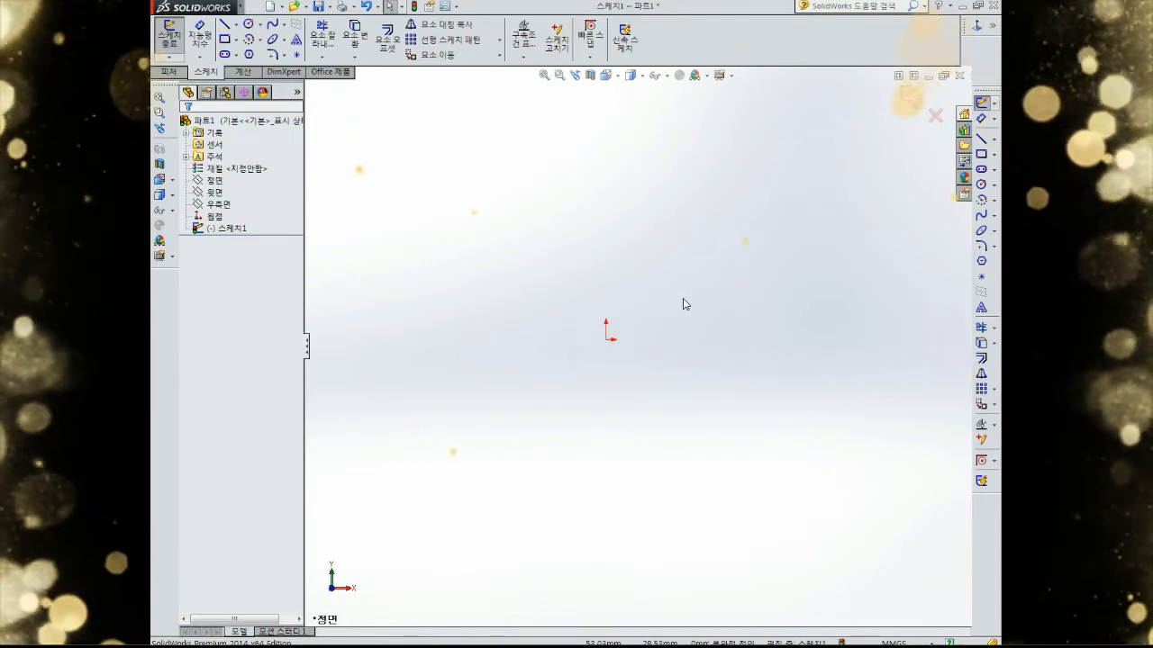
{"action": "double_click", "coordinate": [601, 283]}
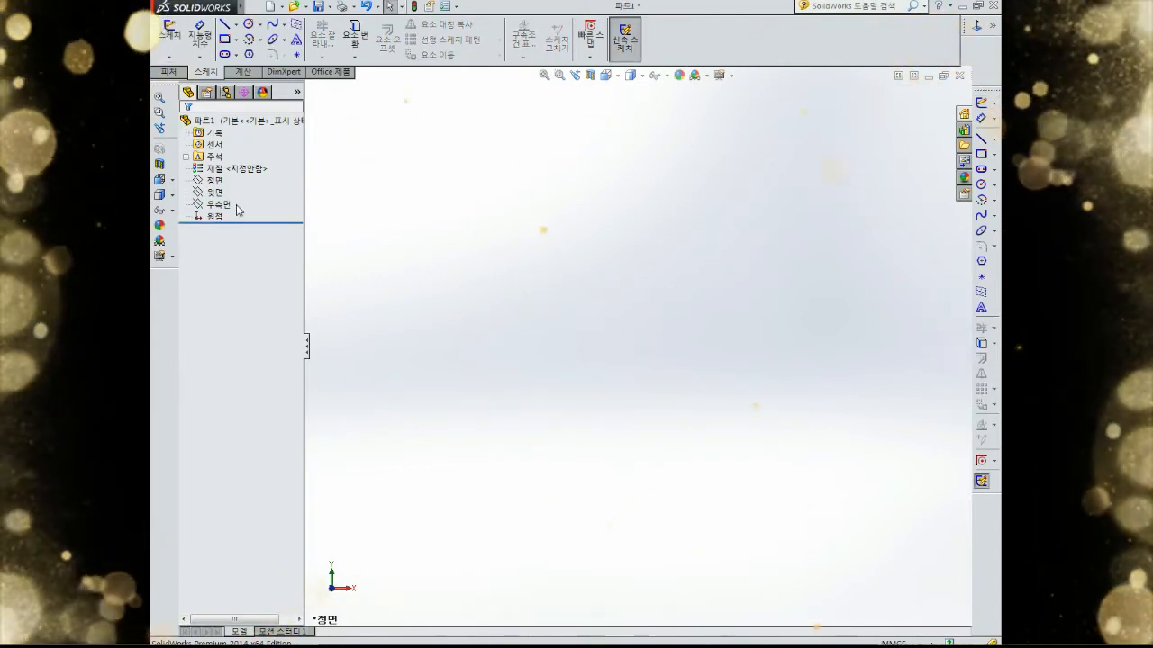
Step: Start a new sketch on the Front plane (정면)
{"action": "left_click", "coordinate": [216, 181]}
{"action": "left_click", "coordinate": [216, 164]}
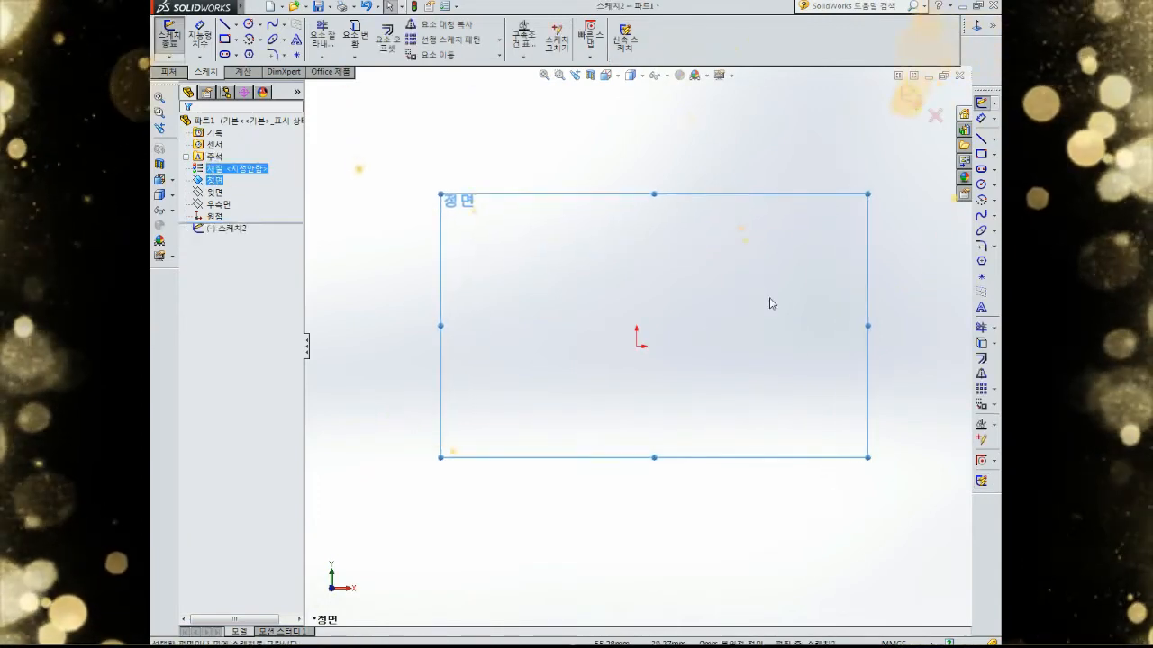
{"action": "scroll", "coordinate": [769, 303], "scroll_direction": "down", "scroll_amount": 2}
{"action": "scroll", "coordinate": [525, 325], "scroll_direction": "up", "scroll_amount": 4}
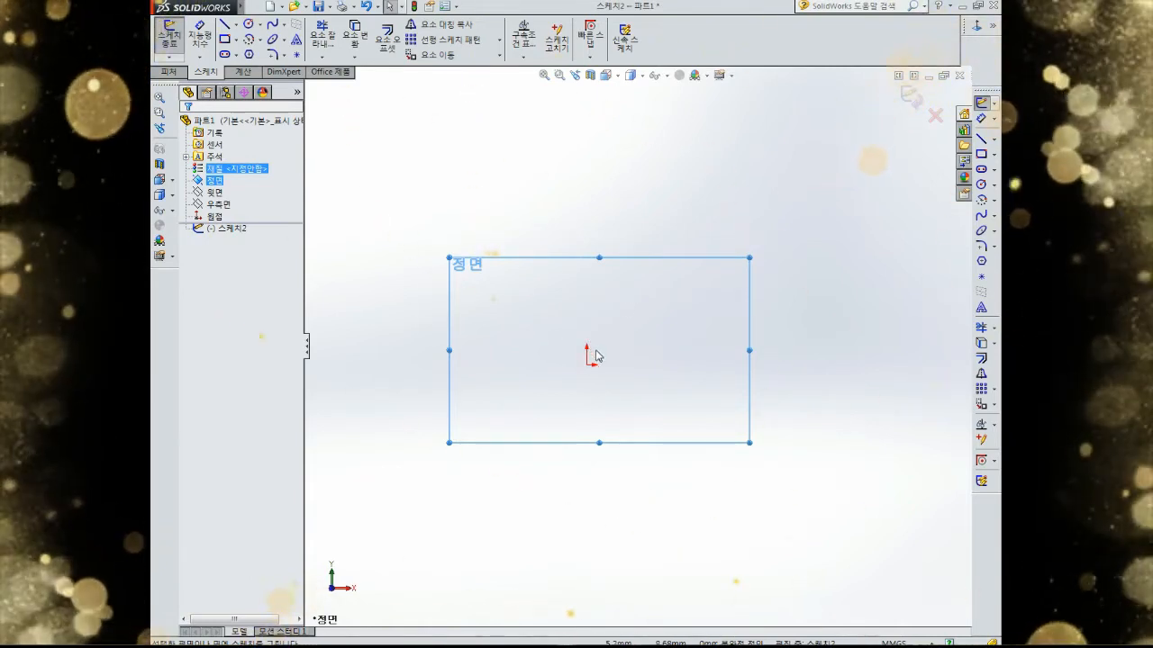
{"action": "scroll", "coordinate": [590, 356], "scroll_direction": "up", "scroll_amount": 1}
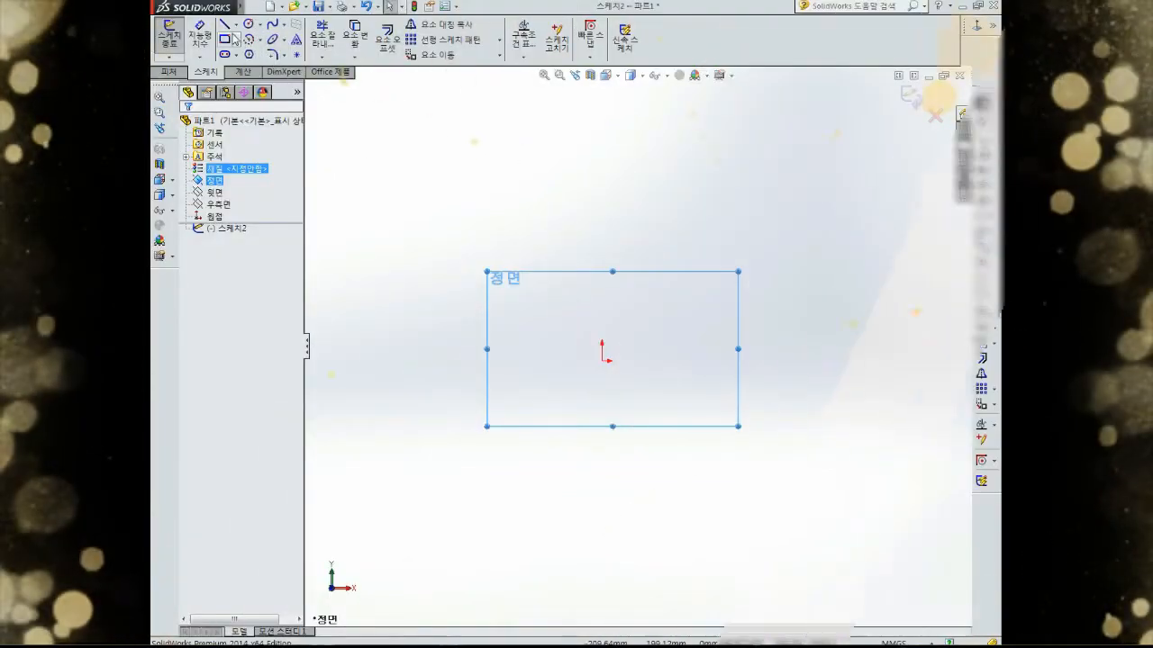
Step: Sketch a corner rectangle about 91 mm high extending up and right from the origin
{"action": "left_click", "coordinate": [225, 38]}
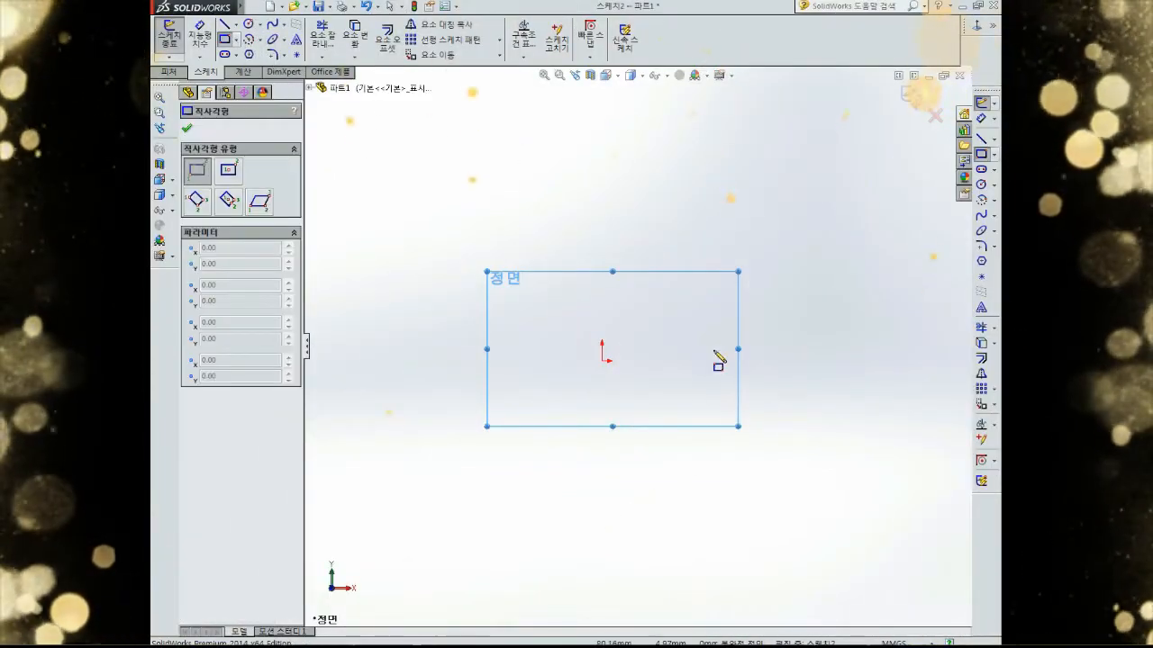
{"action": "left_click", "coordinate": [601, 360]}
{"action": "key", "text": "Escape"}
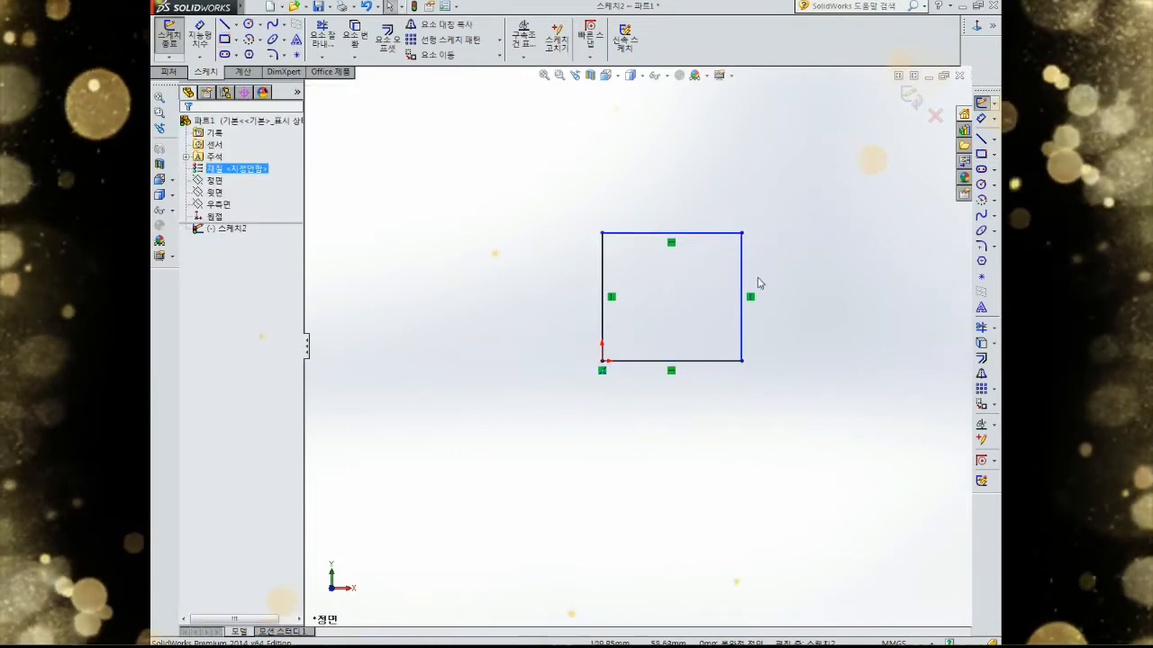
Step: Select the rectangle's right line and view its available commands, then select it together with the upper line and clear the selection
{"action": "left_click", "coordinate": [739, 268]}
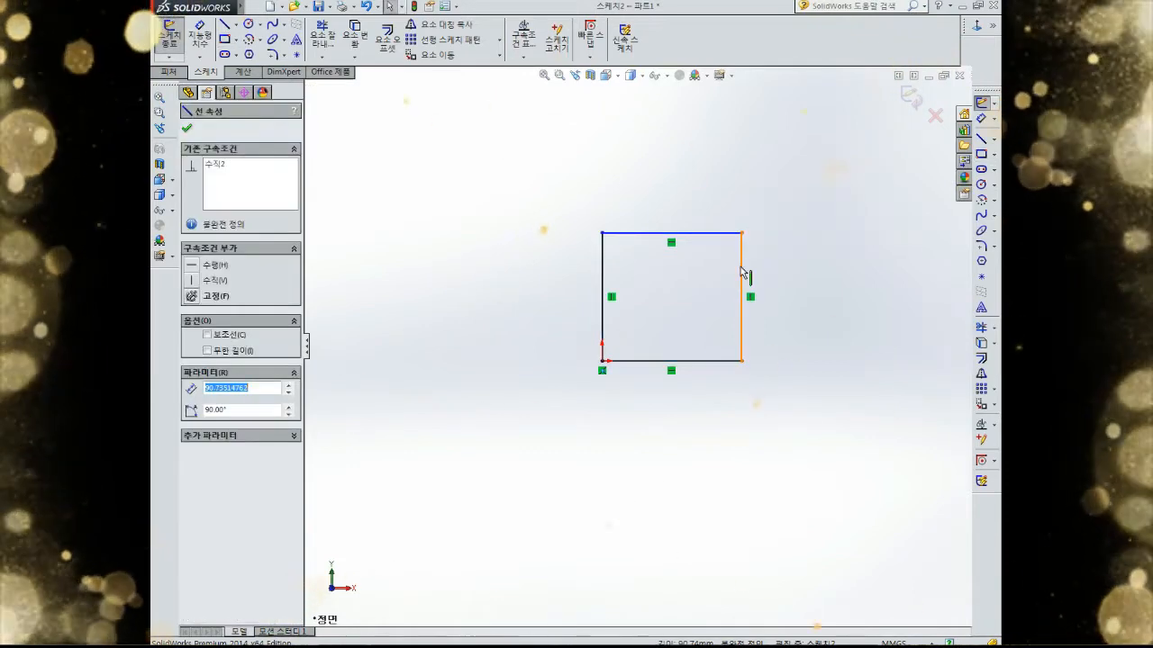
{"action": "left_click", "coordinate": [741, 268]}
{"action": "right_click", "coordinate": [828, 191]}
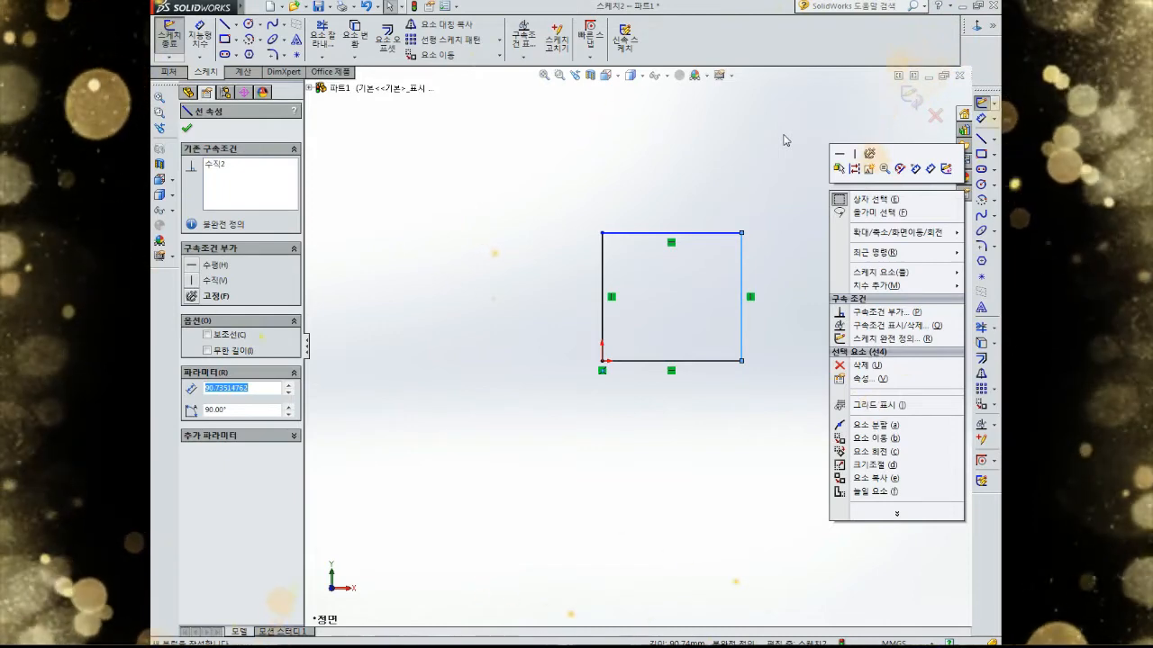
{"action": "left_click", "coordinate": [731, 183]}
{"action": "left_click", "coordinate": [742, 267]}
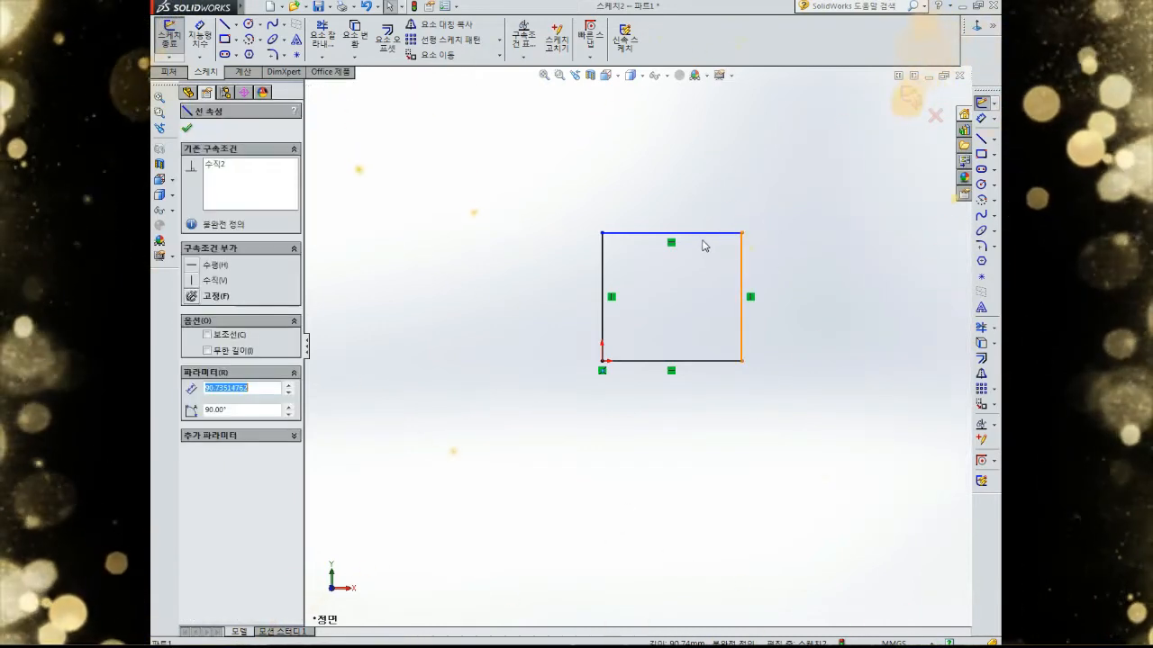
{"action": "left_click", "coordinate": [703, 234], "text": "ctrl"}
{"action": "left_click", "coordinate": [716, 292]}
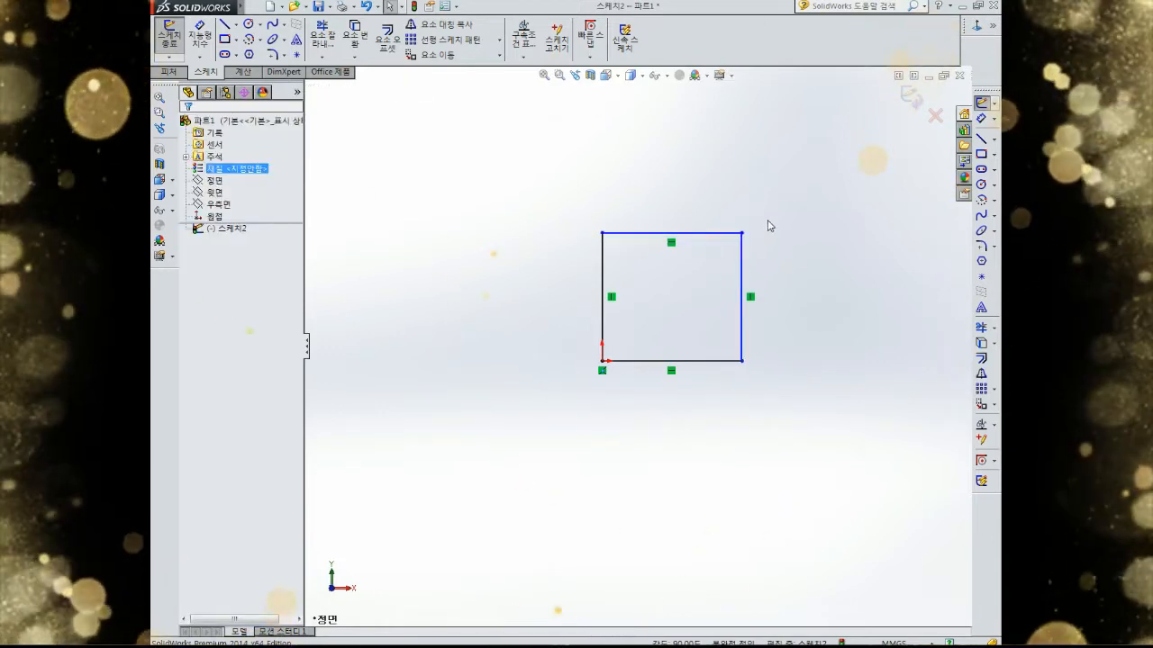
Step: Box-select the whole rectangle and delete it
{"action": "left_click_drag", "start_coordinate": [811, 175], "coordinate": [558, 444]}
{"action": "key", "text": "Delete"}
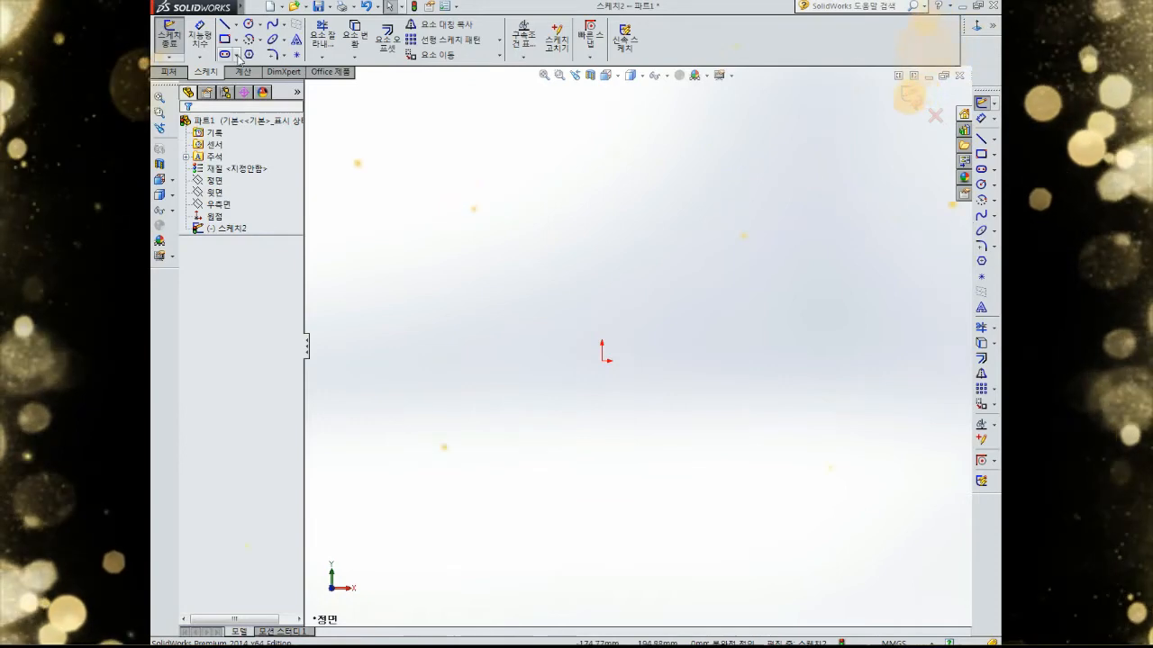
Step: Sketch an open chain of four slanted lines from the origin, the last about 187 mm long and crossing the first, which is about 100 mm
{"action": "left_click", "coordinate": [224, 25]}
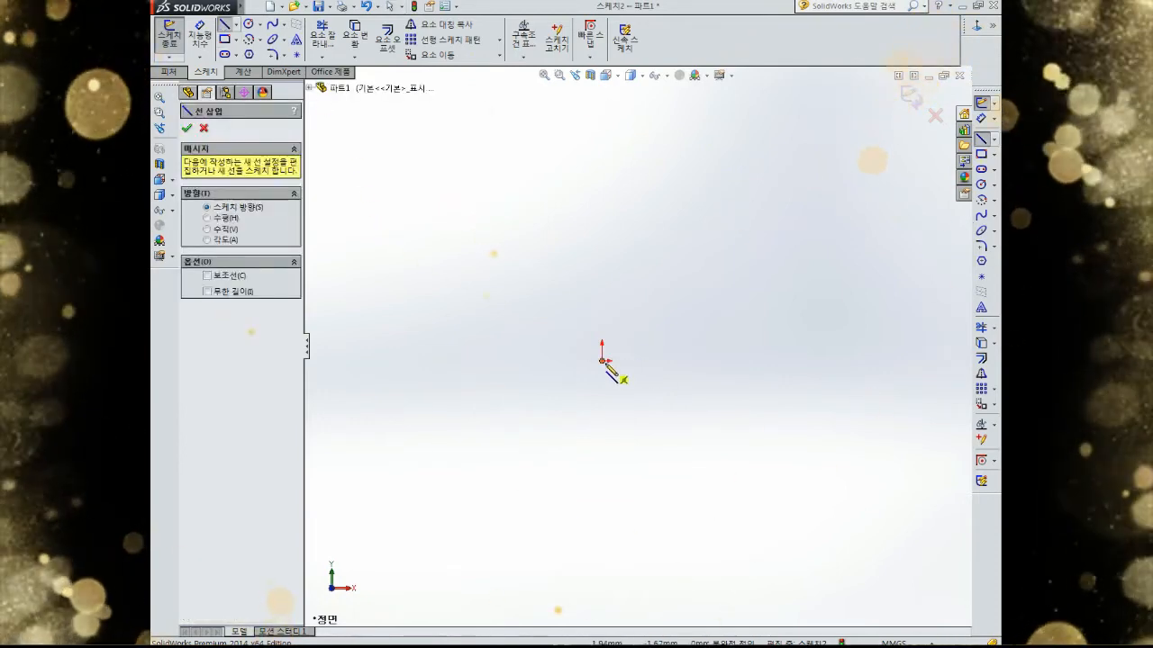
{"action": "left_click", "coordinate": [604, 362]}
{"action": "left_click", "coordinate": [736, 402]}
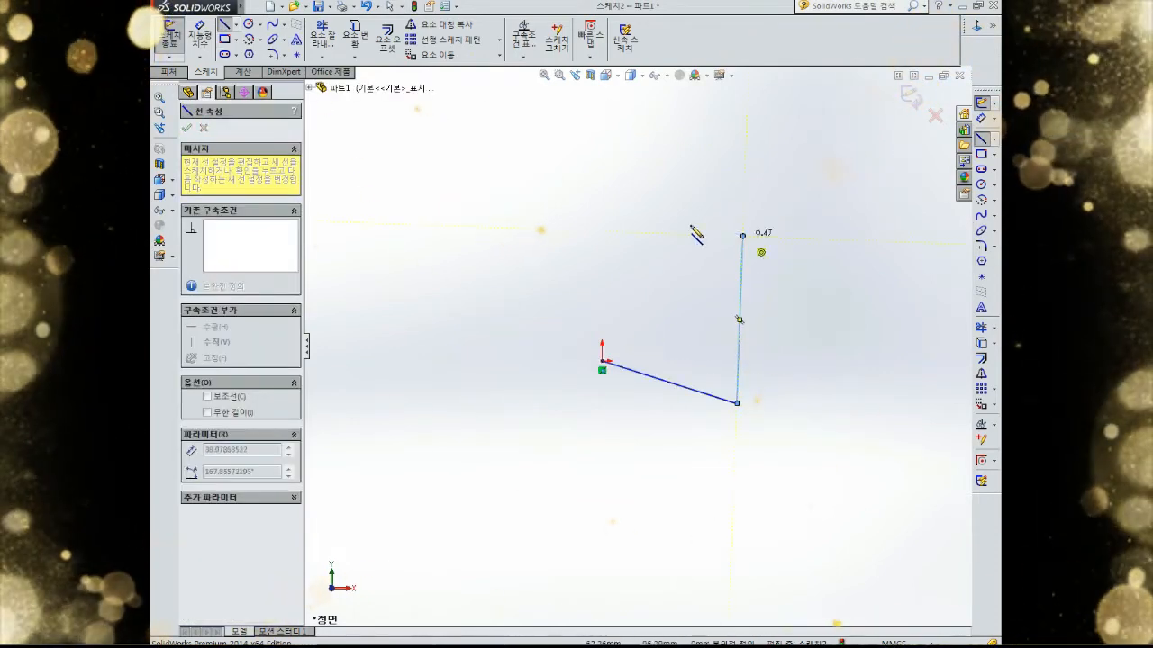
{"action": "left_click", "coordinate": [742, 236]}
{"action": "left_click", "coordinate": [587, 180]}
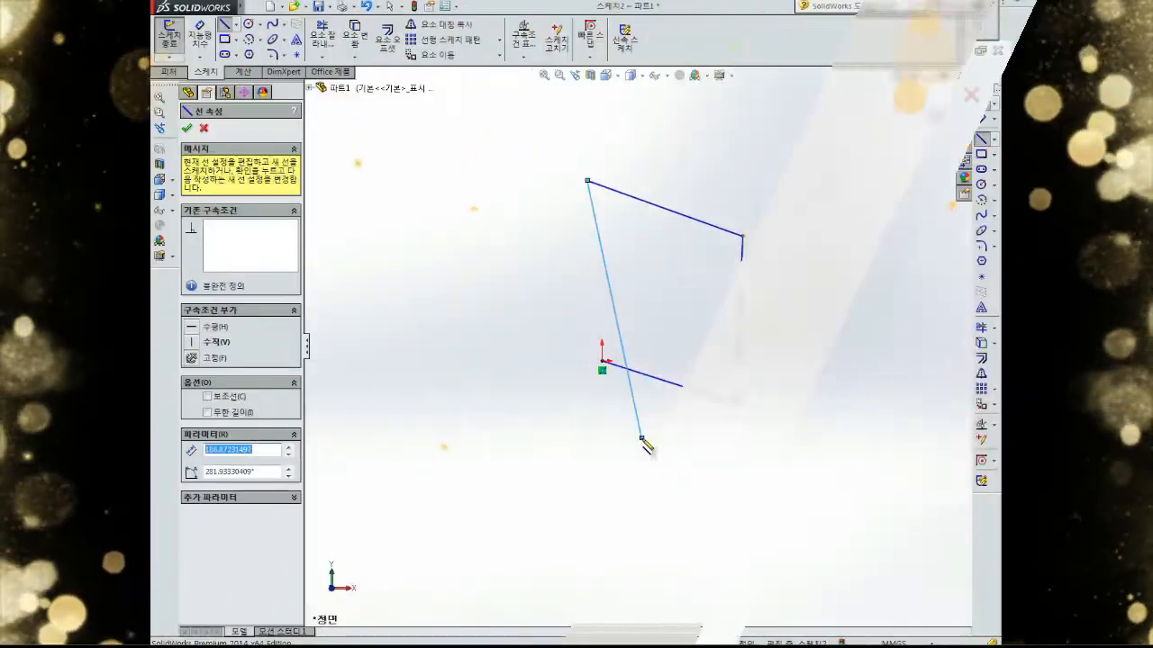
{"action": "left_click", "coordinate": [642, 439]}
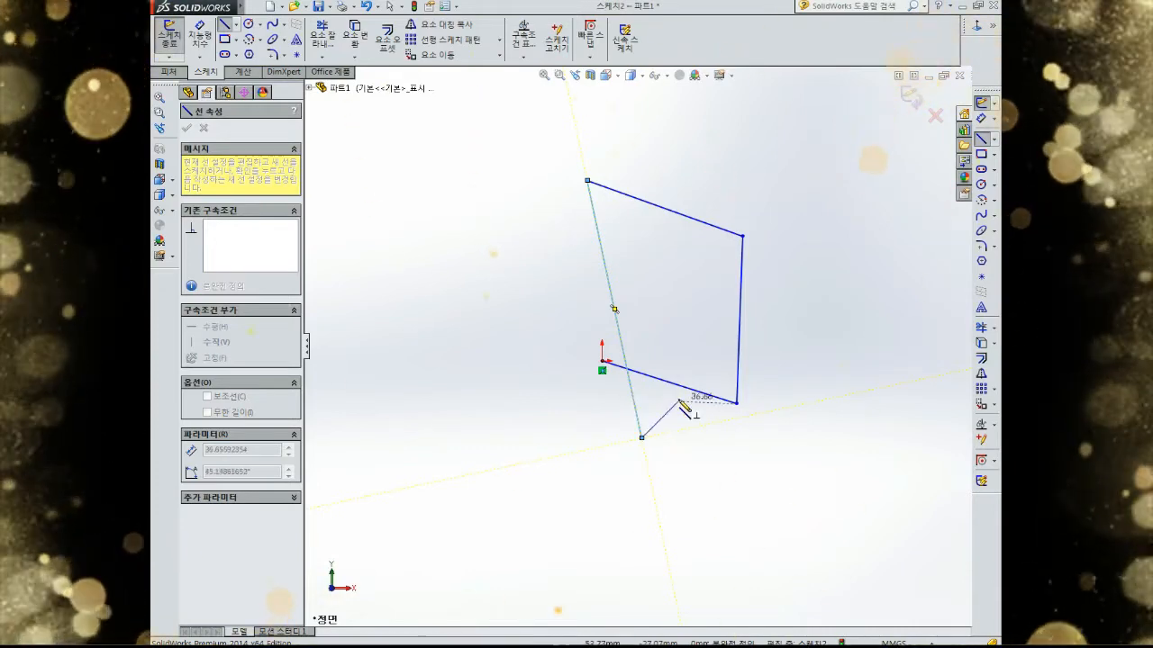
{"action": "key", "text": "Escape"}
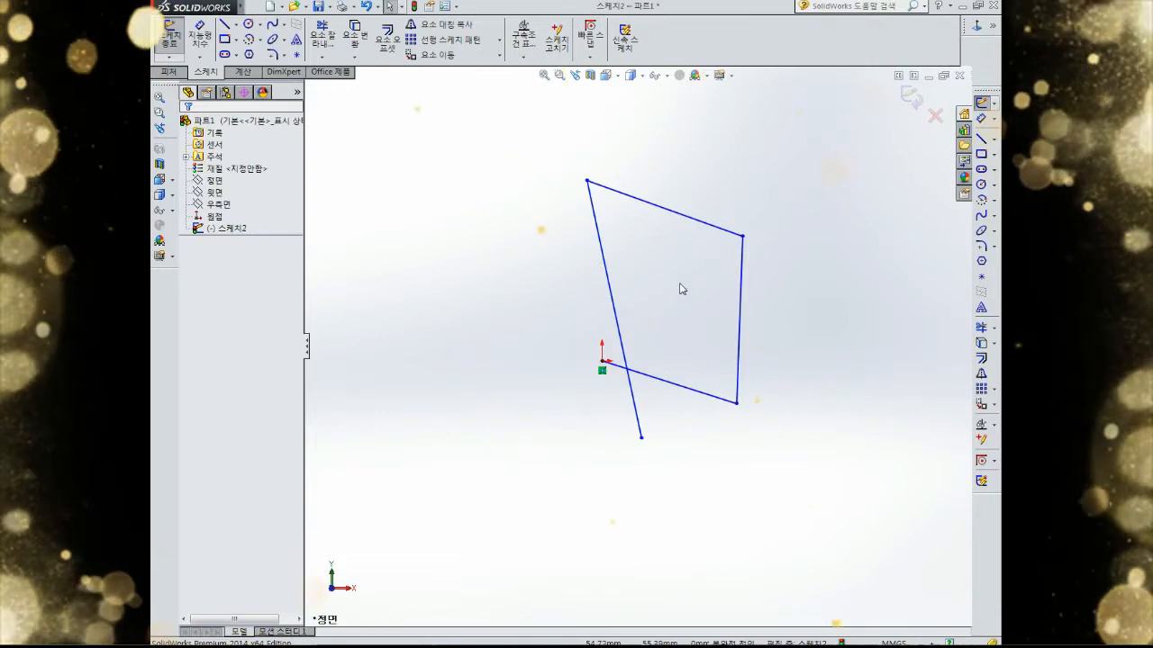
{"action": "left_click", "coordinate": [528, 58]}
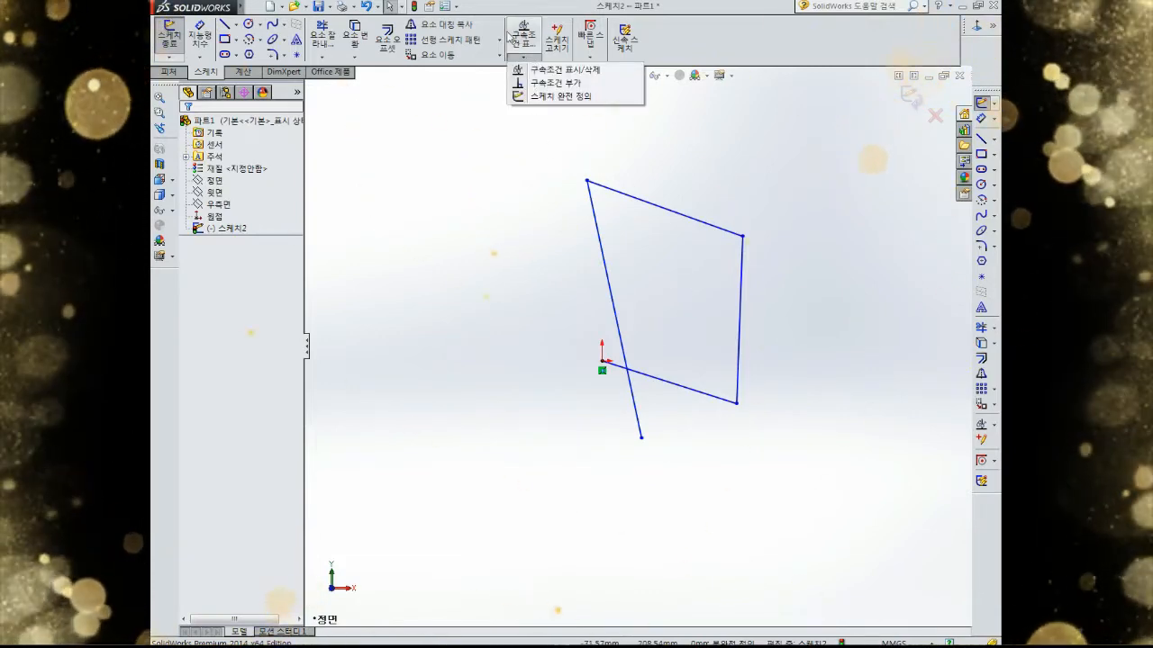
{"action": "left_click", "coordinate": [529, 184]}
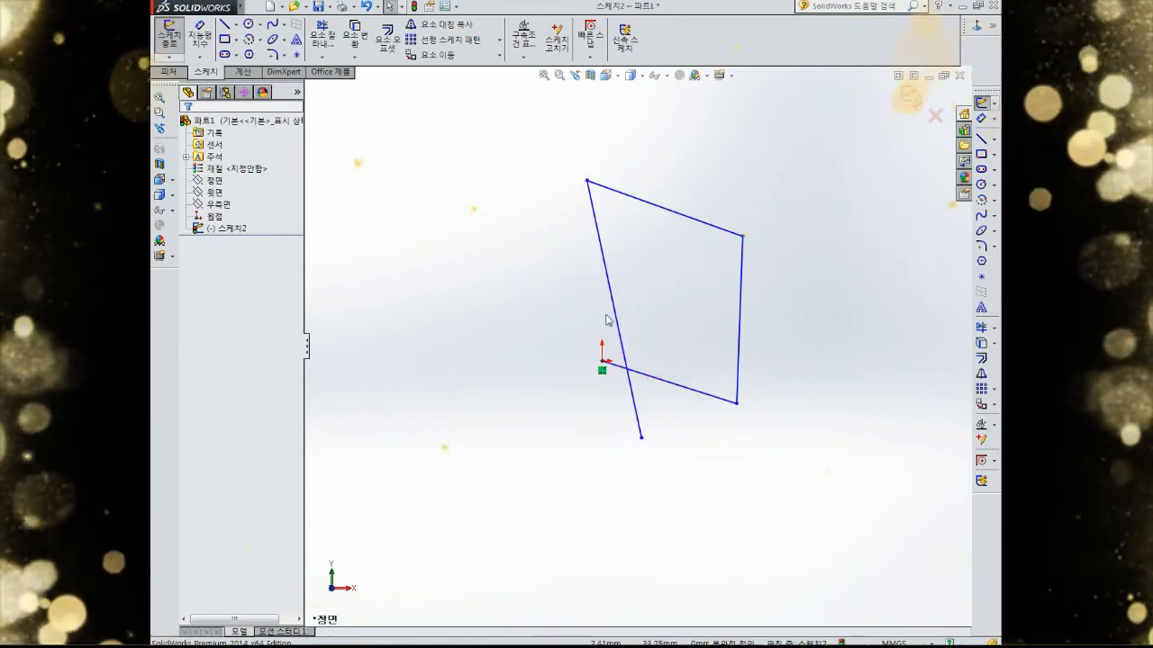
Step: Add a horizontal relation to the line starting at the origin and a vertical relation to the line joined to its far end
{"action": "left_click", "coordinate": [652, 376]}
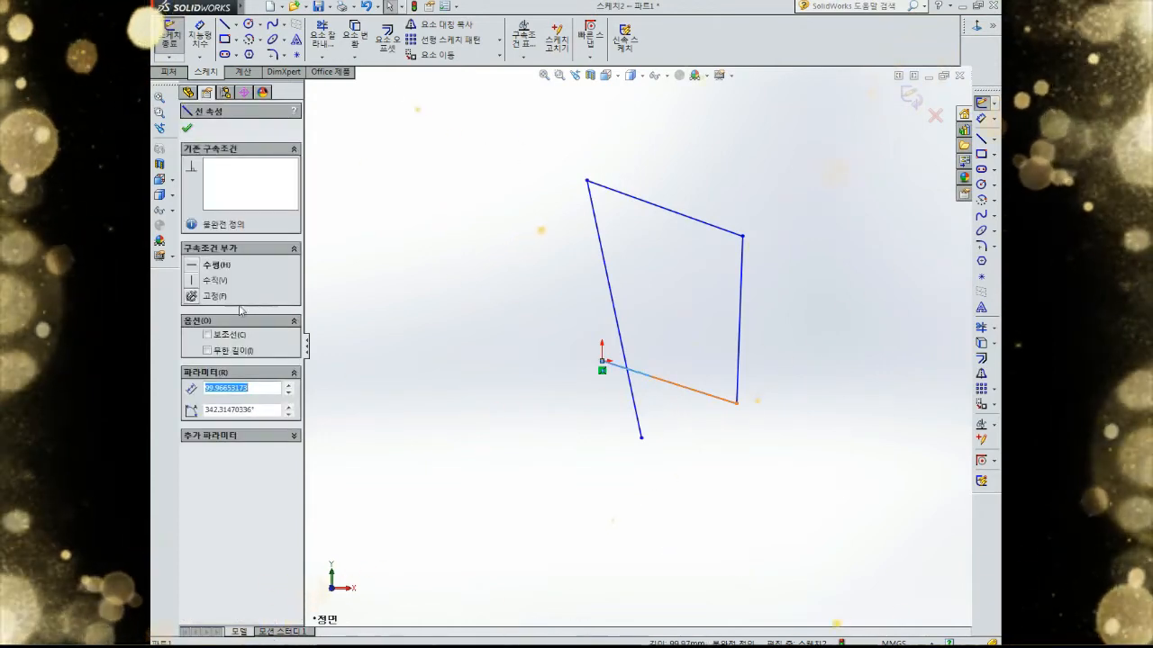
{"action": "left_click", "coordinate": [210, 265]}
{"action": "left_click", "coordinate": [700, 268]}
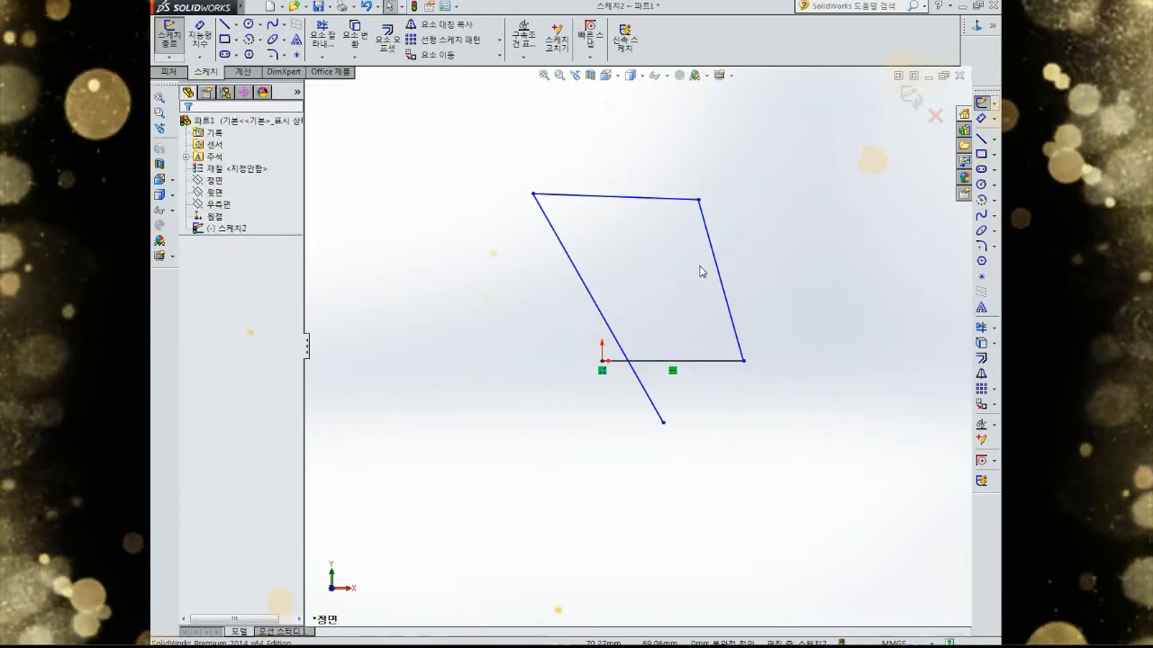
{"action": "left_click", "coordinate": [716, 261]}
{"action": "left_click", "coordinate": [200, 281]}
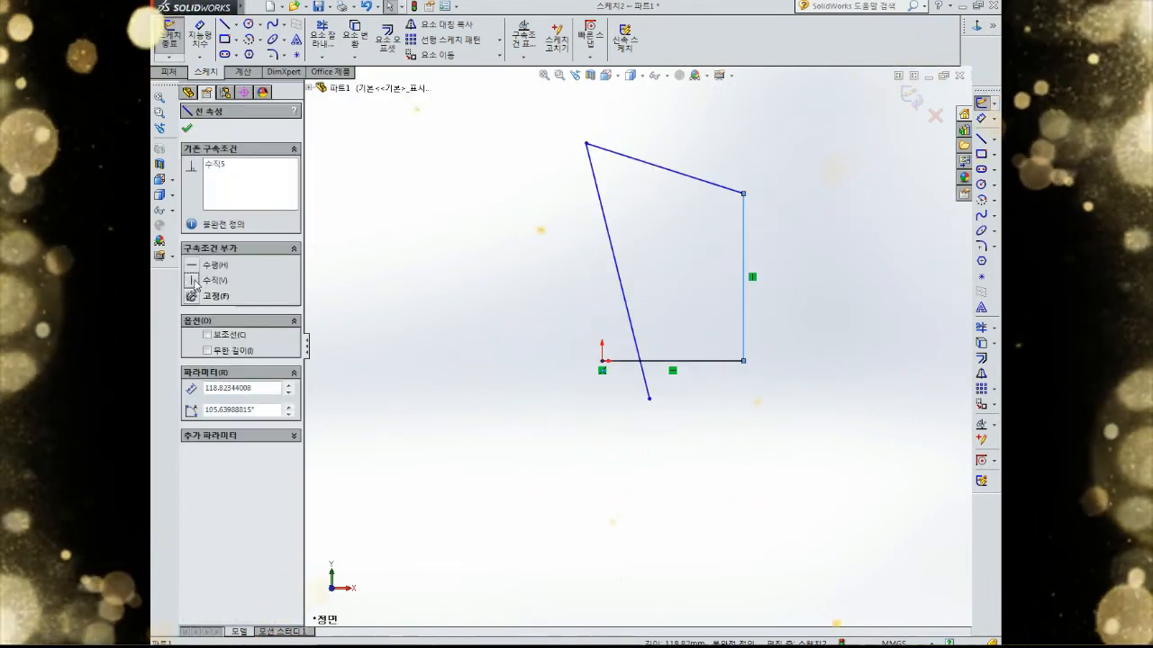
Step: Add a parallel relation between the vertical line and the slanted line that crosses the horizontal one
{"action": "left_click", "coordinate": [695, 299]}
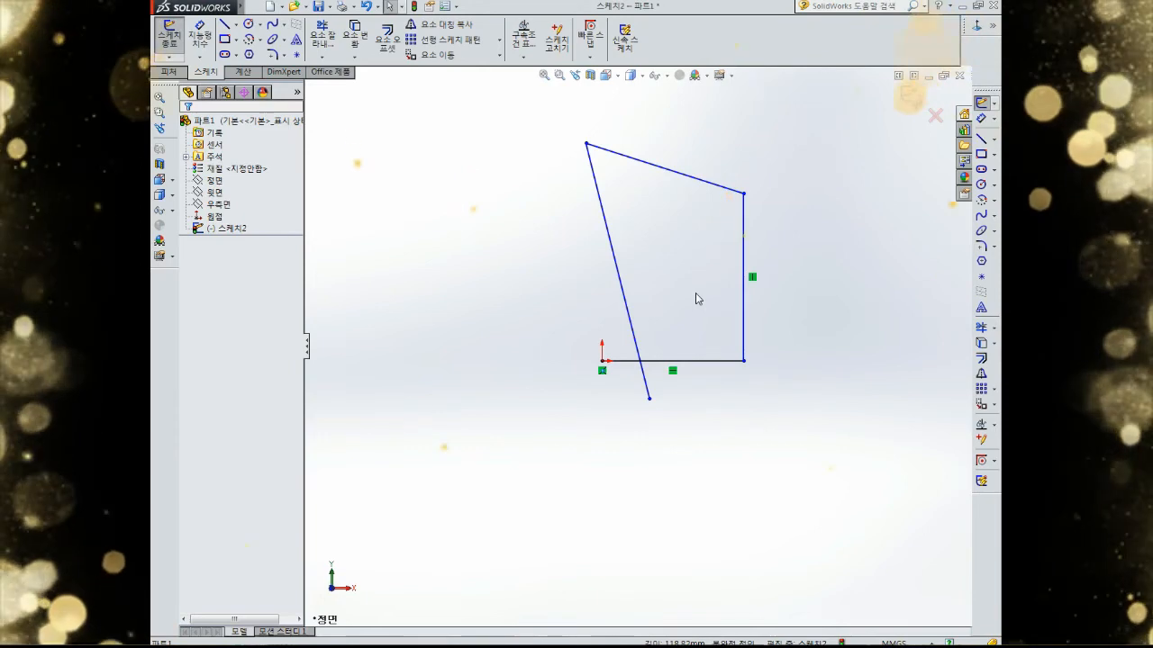
{"action": "left_click", "coordinate": [752, 252]}
{"action": "left_click", "coordinate": [606, 228], "text": "ctrl"}
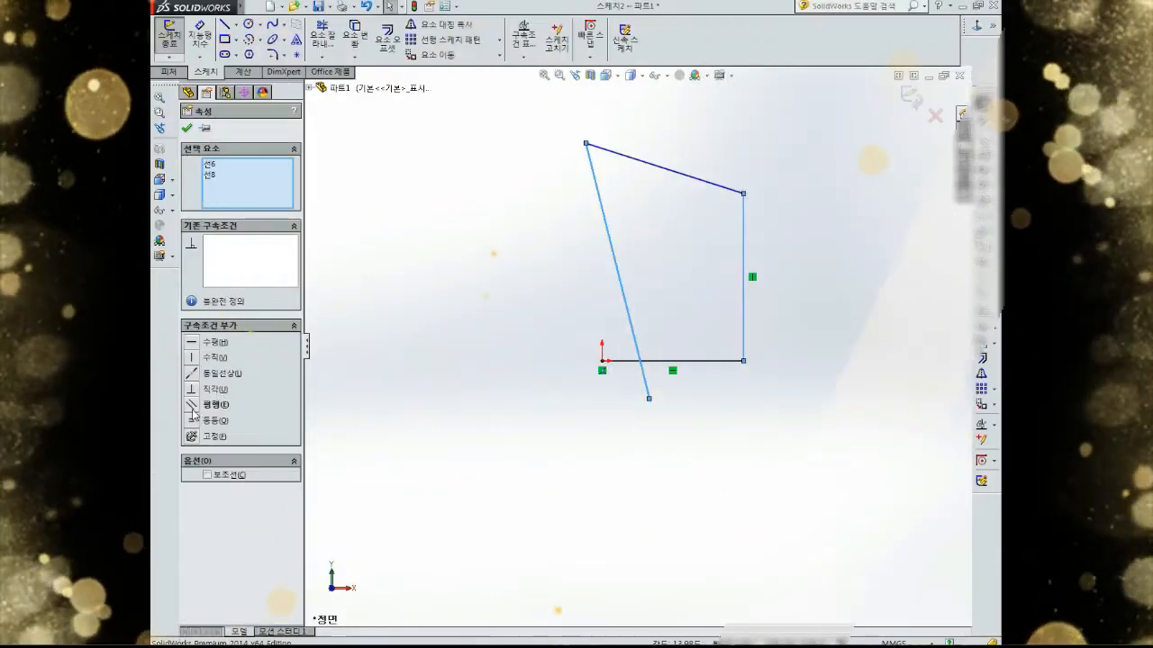
{"action": "left_click", "coordinate": [193, 405]}
{"action": "left_click", "coordinate": [790, 216]}
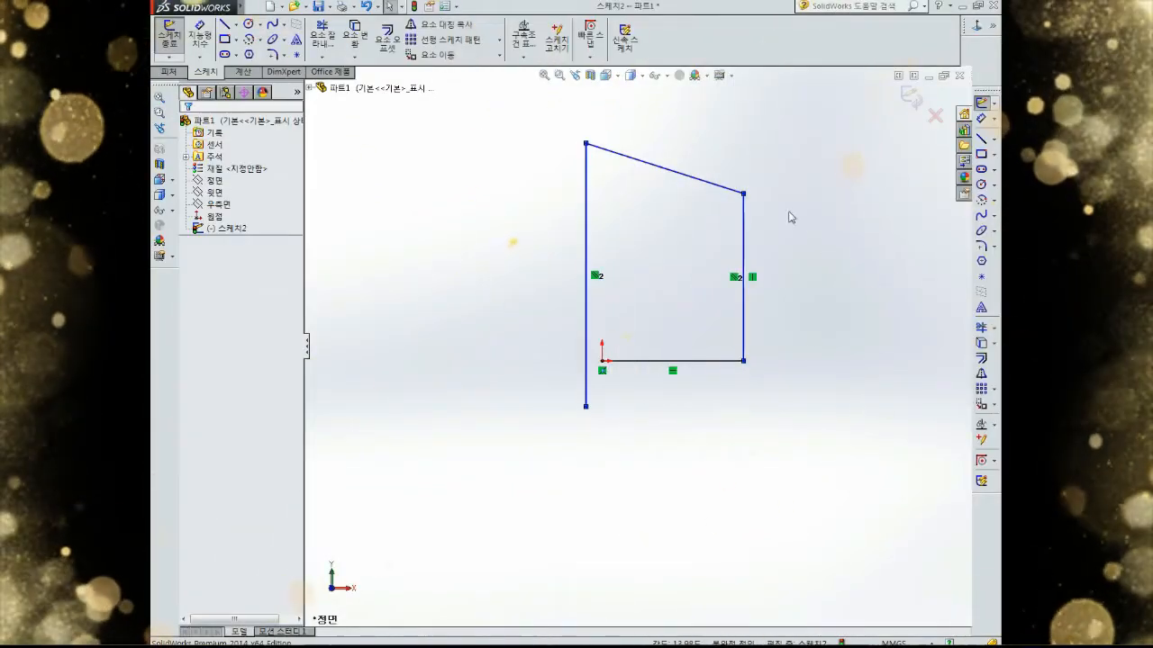
Step: Add a parallel relation between the slanted upper line and the horizontal line starting at the origin
{"action": "left_click", "coordinate": [523, 60]}
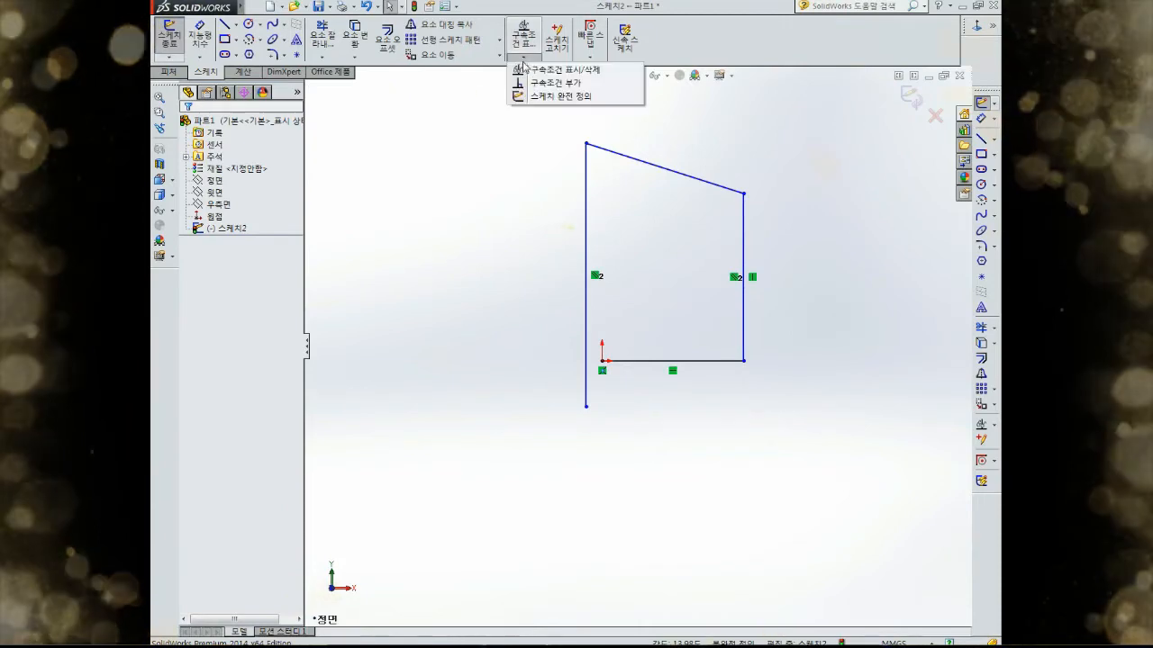
{"action": "left_click", "coordinate": [896, 213]}
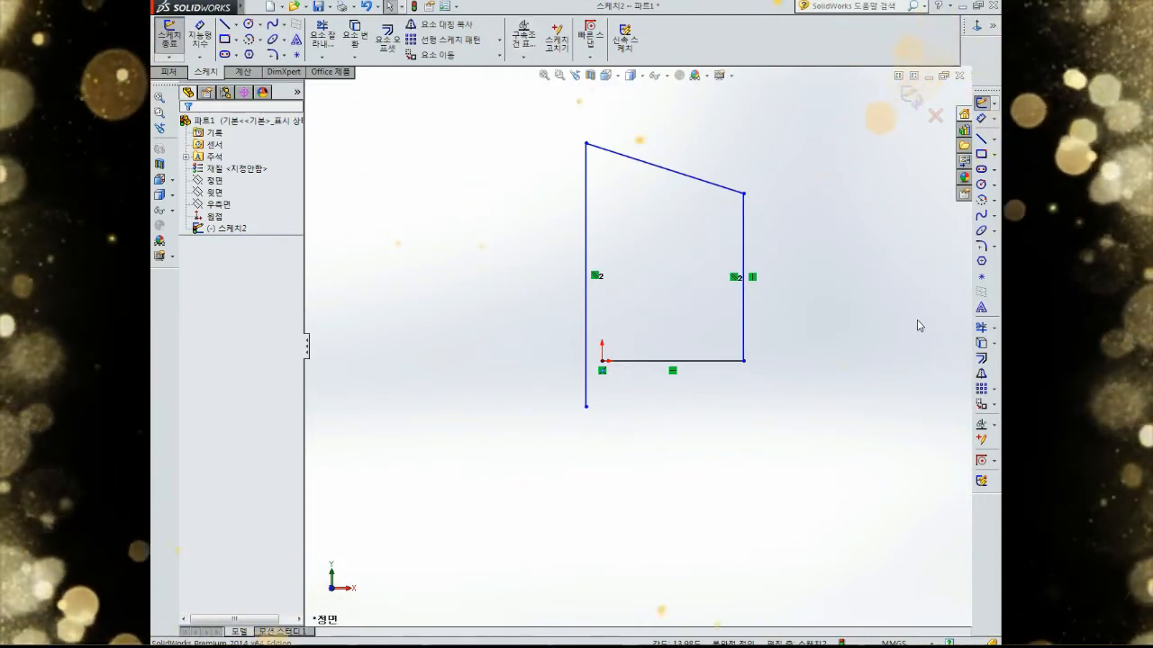
{"action": "left_click", "coordinate": [664, 168]}
{"action": "left_click", "coordinate": [654, 362], "text": "ctrl"}
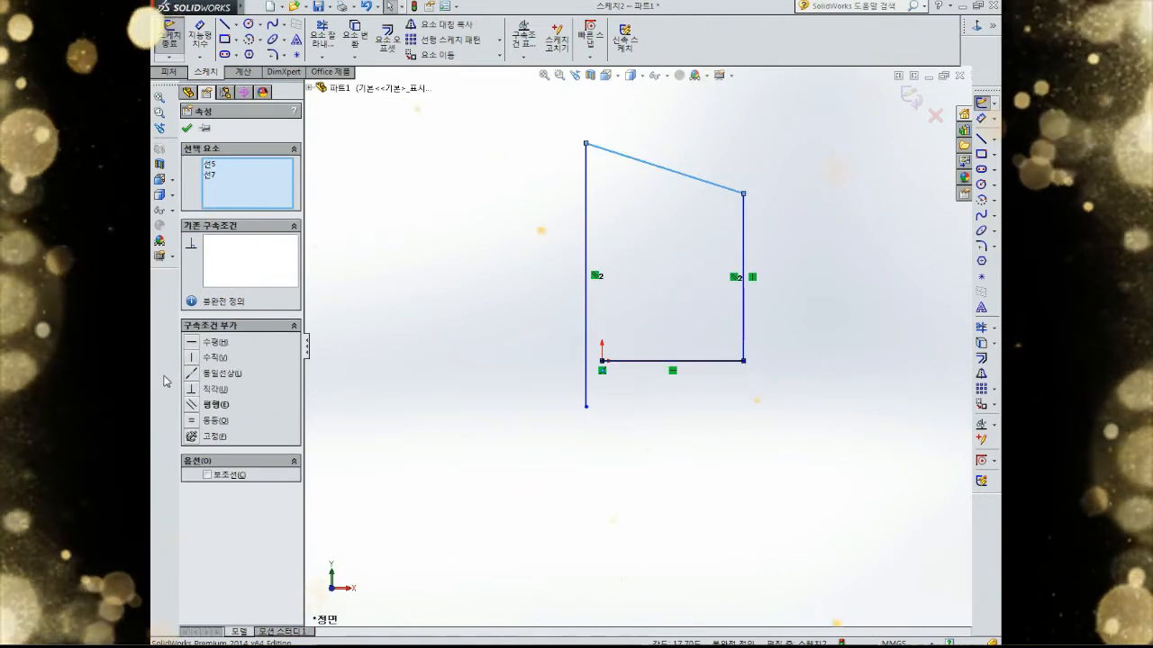
{"action": "left_click", "coordinate": [192, 405]}
{"action": "left_click", "coordinate": [373, 411]}
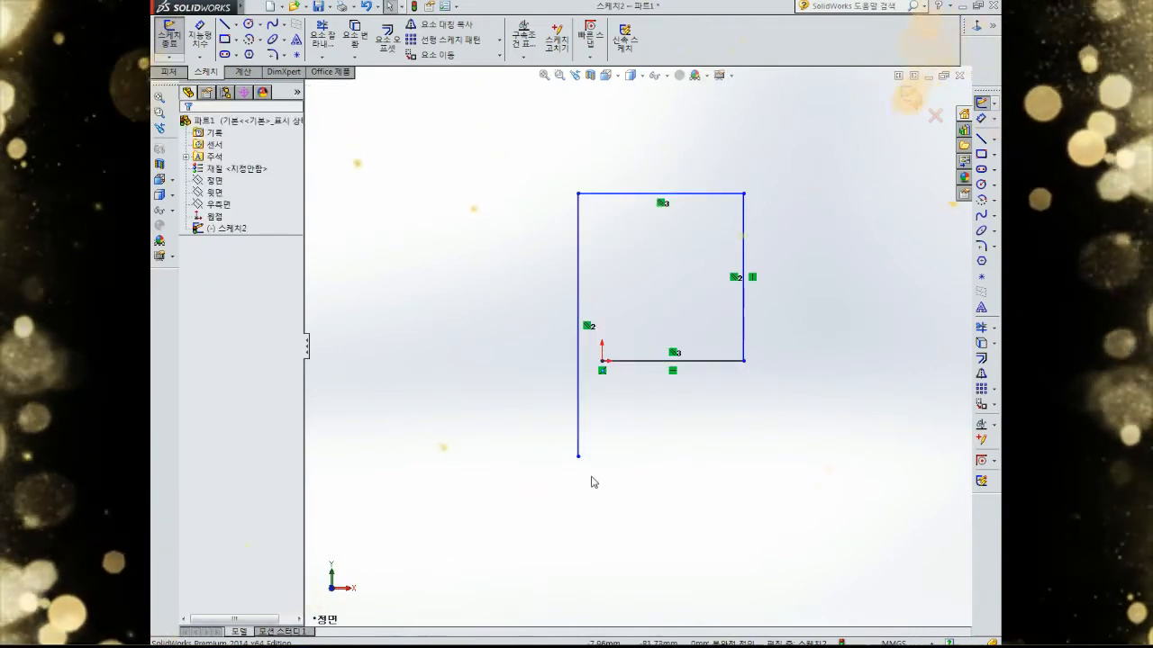
Step: Merge the free lower endpoint of the left line with the origin point to close the profile, and rebuild out of the sketch
{"action": "left_click", "coordinate": [577, 456]}
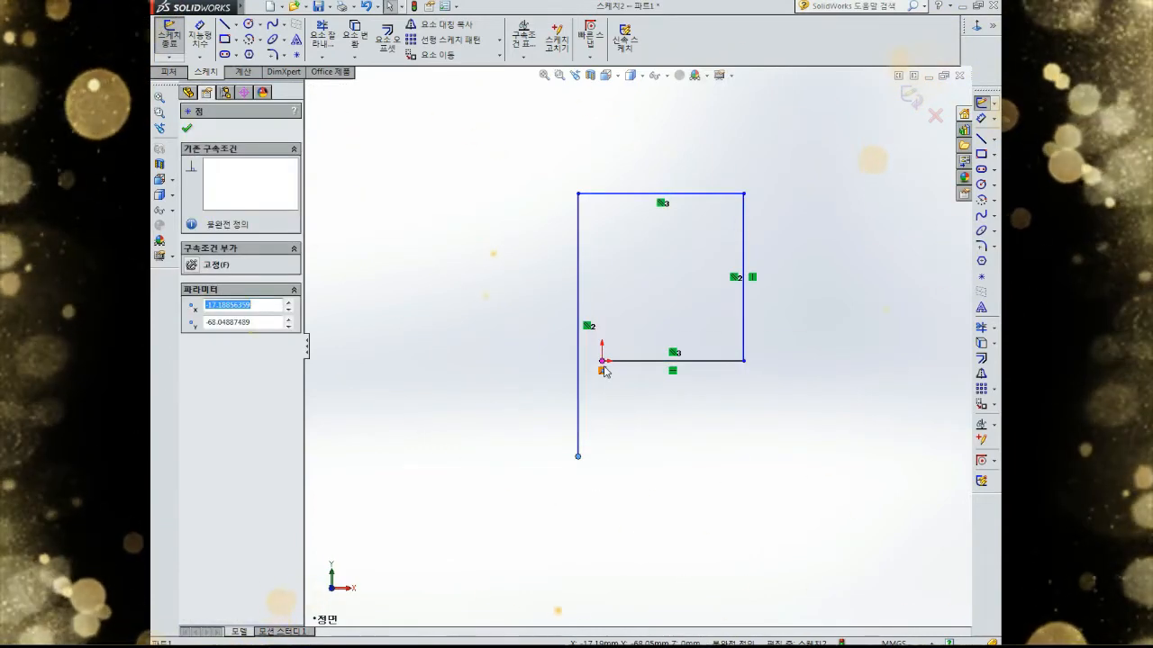
{"action": "left_click", "coordinate": [601, 361], "text": "ctrl"}
{"action": "left_click", "coordinate": [190, 391]}
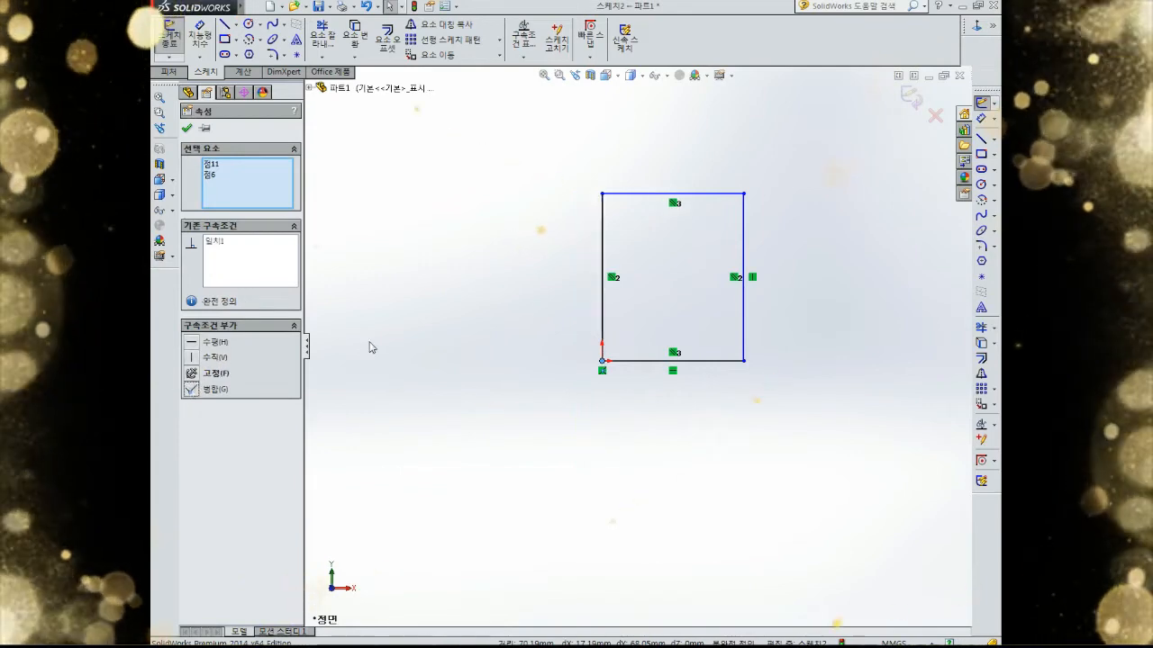
{"action": "left_click", "coordinate": [628, 449]}
{"action": "key", "text": "ctrl+b"}
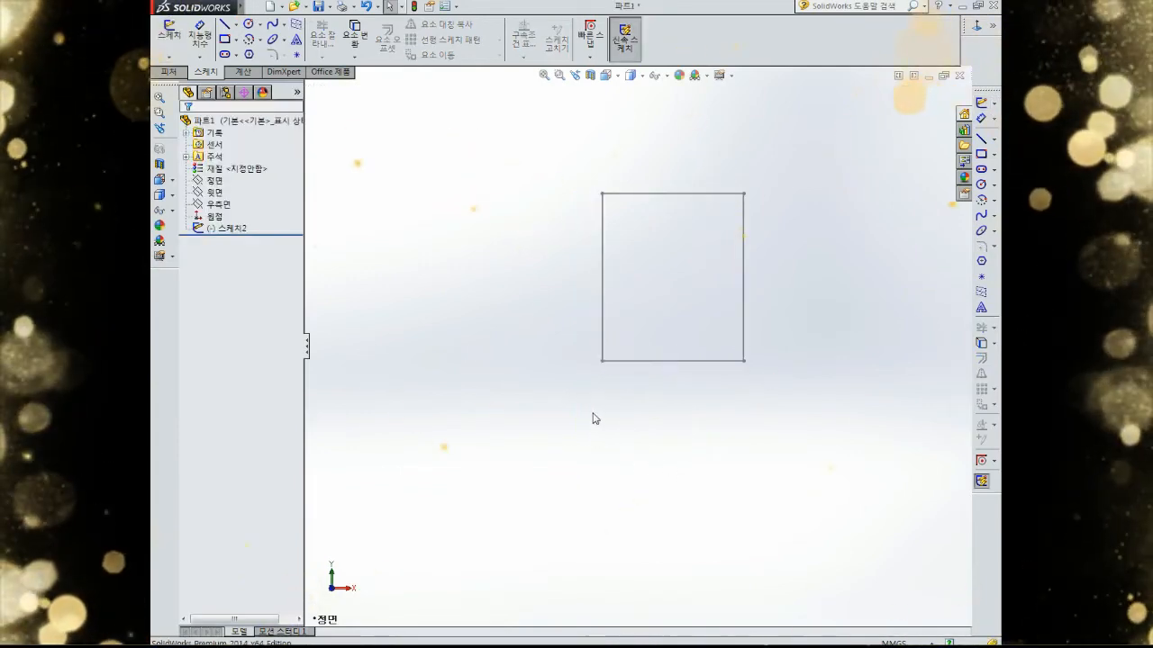
Step: Reopen the sketch for editing and dimension the rectangle's lower line to 100 mm, placing the dimension below it
{"action": "right_click", "coordinate": [226, 228]}
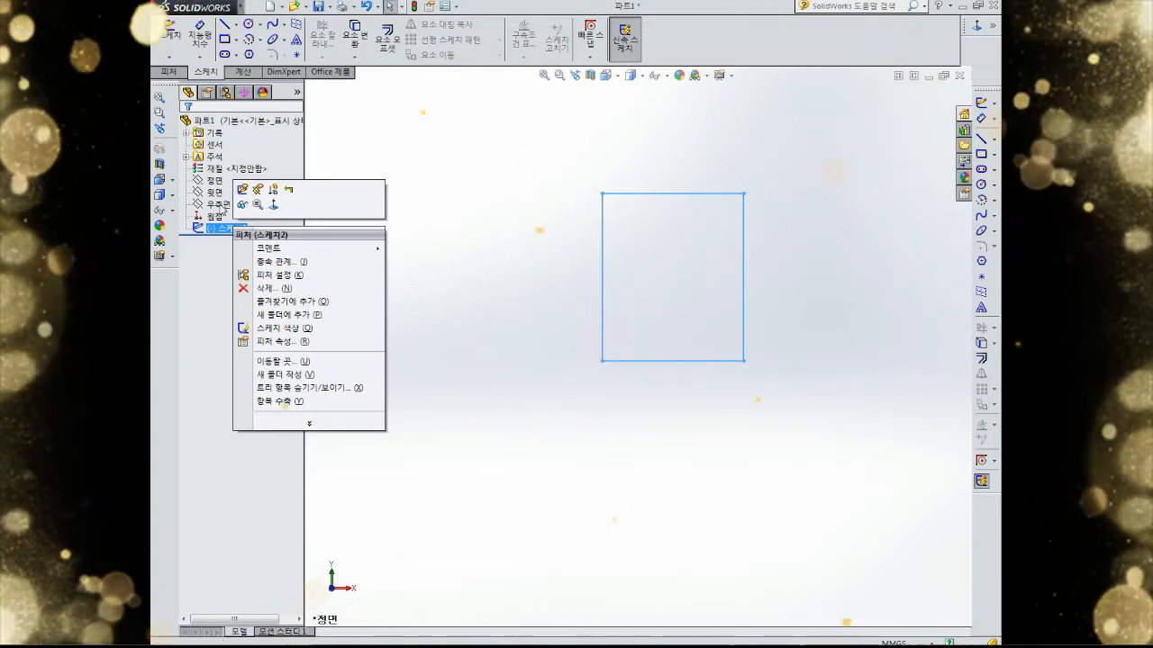
{"action": "left_click", "coordinate": [241, 189]}
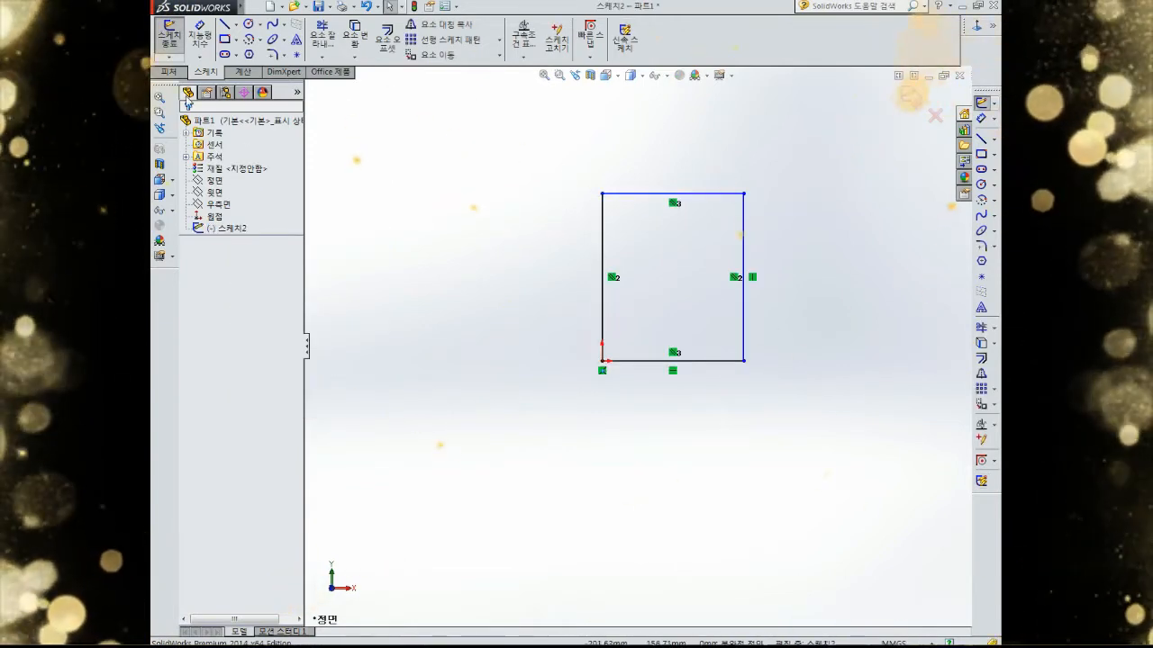
{"action": "left_click", "coordinate": [200, 36]}
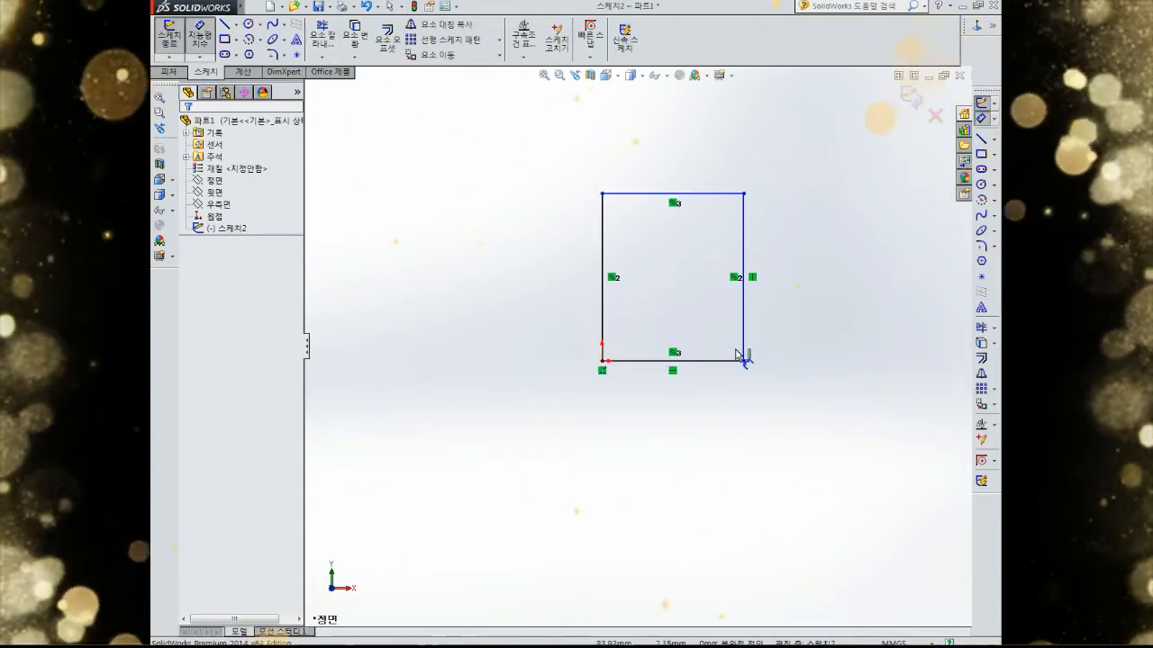
{"action": "left_click", "coordinate": [641, 366]}
{"action": "left_click", "coordinate": [664, 440]}
{"action": "type", "text": "100"}
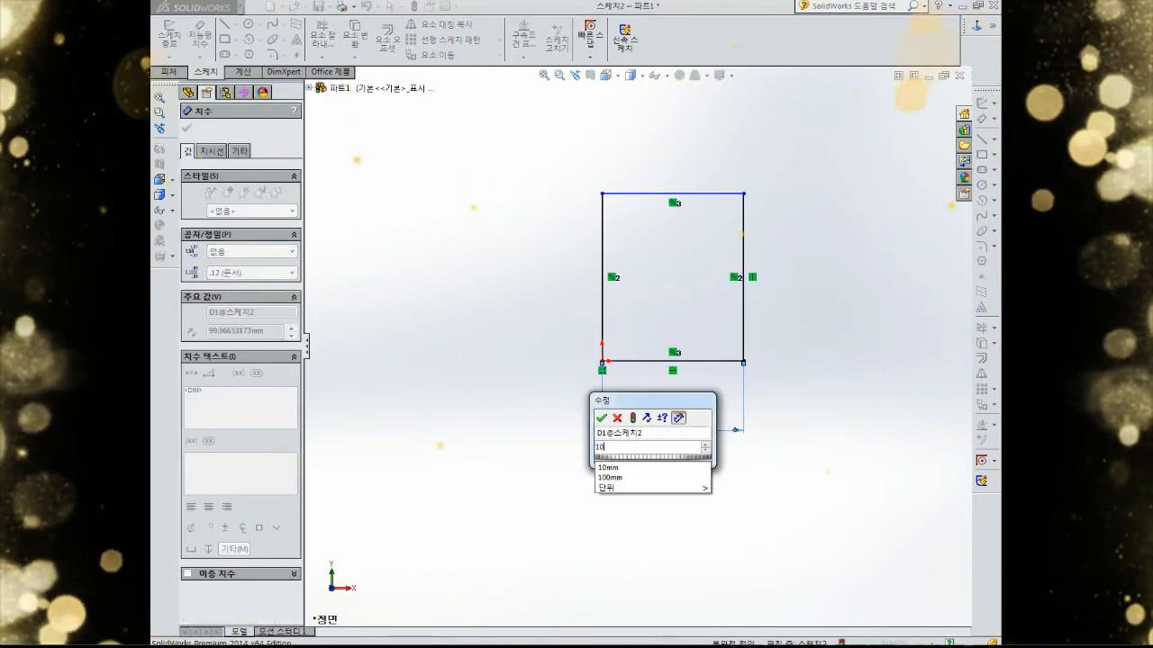
{"action": "key", "text": "Return"}
Step: Dimension the rectangle's left line to 100 mm and leave the Smart Dimension command
{"action": "left_click", "coordinate": [606, 322]}
{"action": "left_click", "coordinate": [576, 312]}
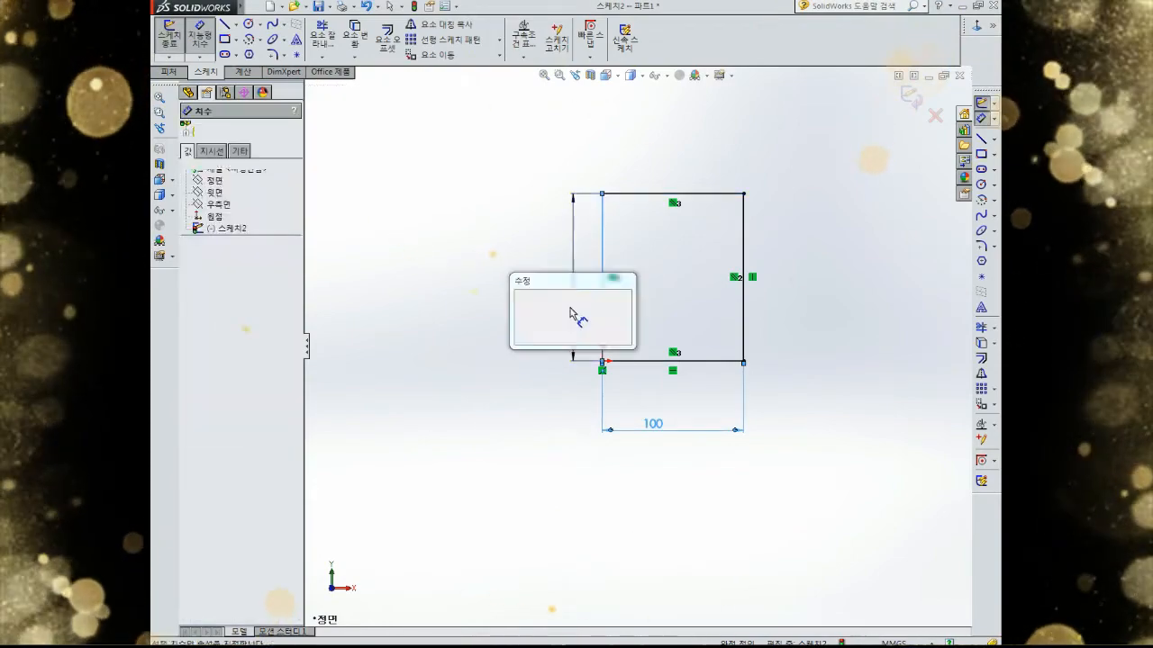
{"action": "type", "text": "100"}
{"action": "key", "text": "Return"}
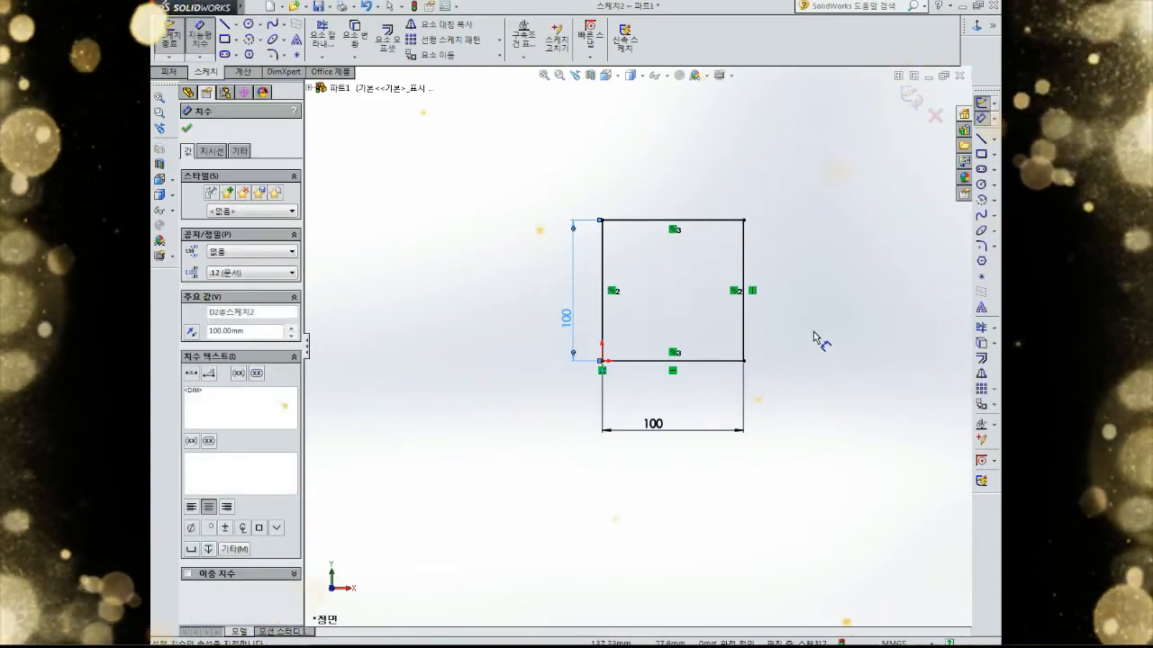
{"action": "key", "text": "Escape"}
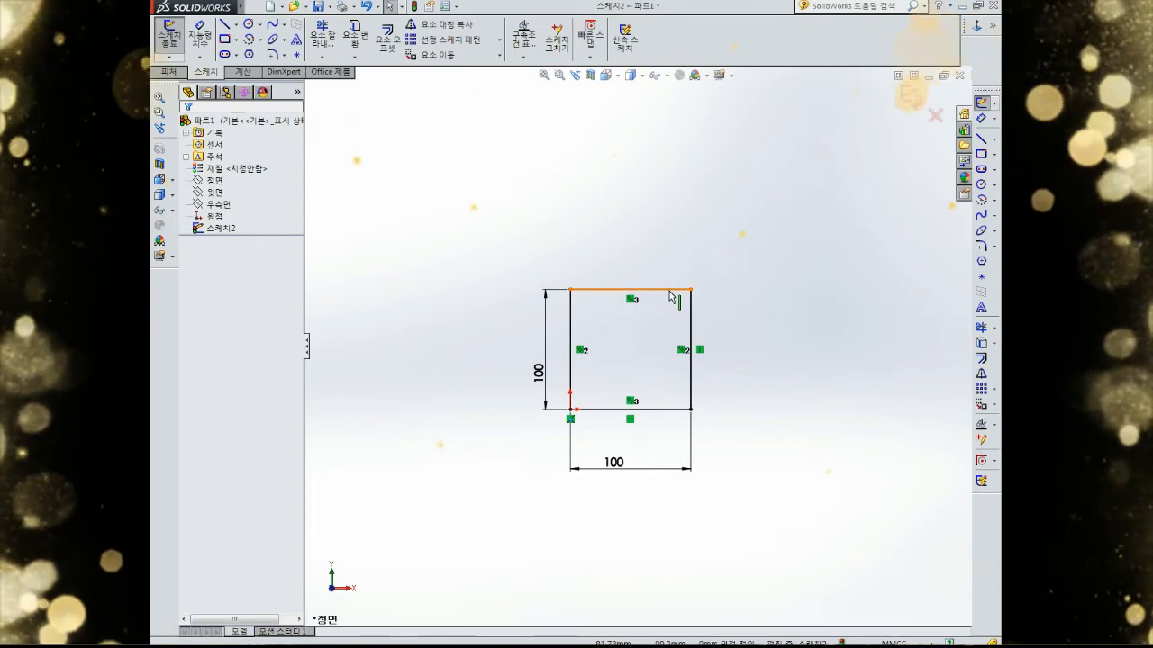
Step: View the sketch commands offered with nothing selected, and practise box-selecting the whole square with its dimensions
{"action": "right_click", "coordinate": [613, 166]}
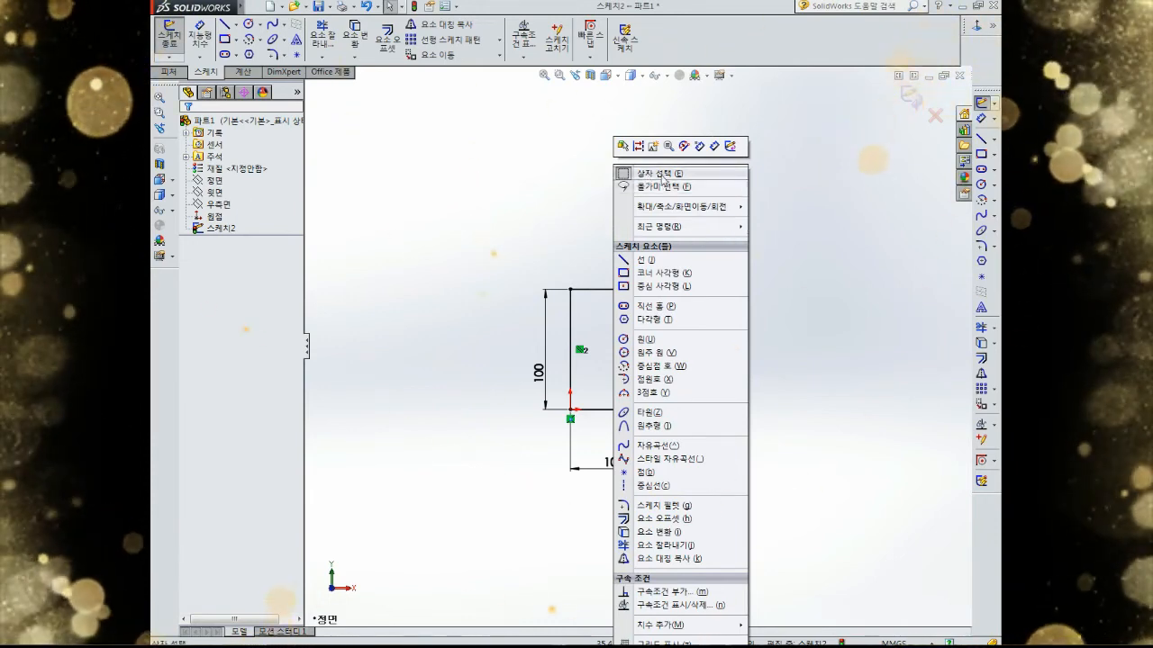
{"action": "left_click", "coordinate": [610, 244]}
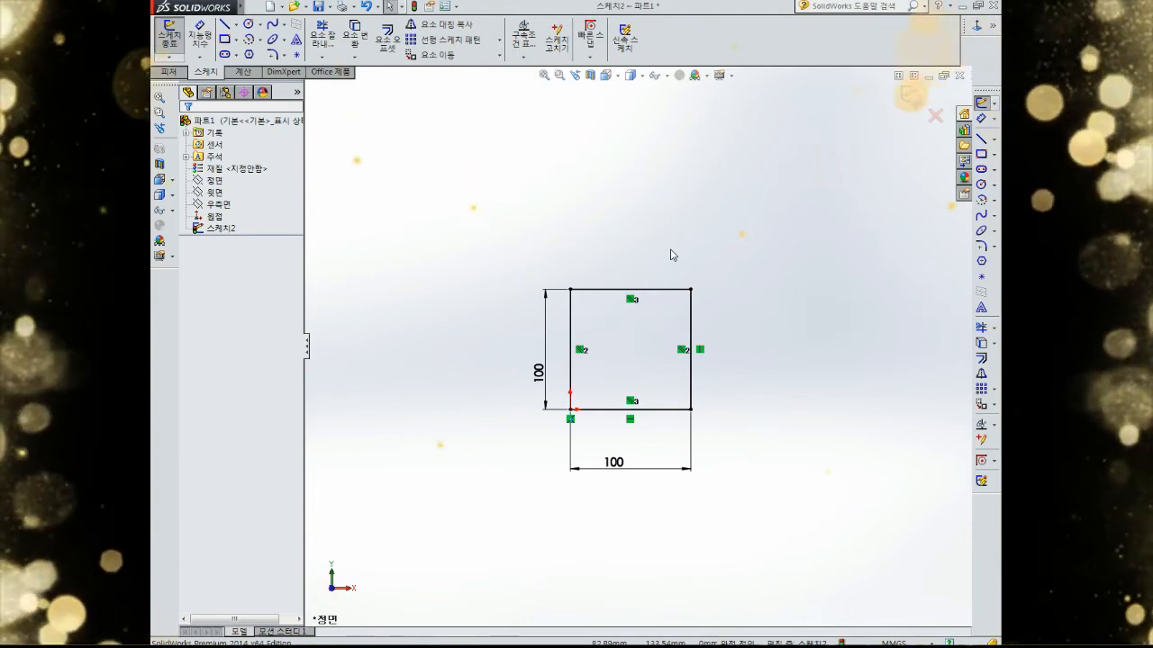
{"action": "right_click", "coordinate": [652, 190]}
{"action": "key", "text": "Escape"}
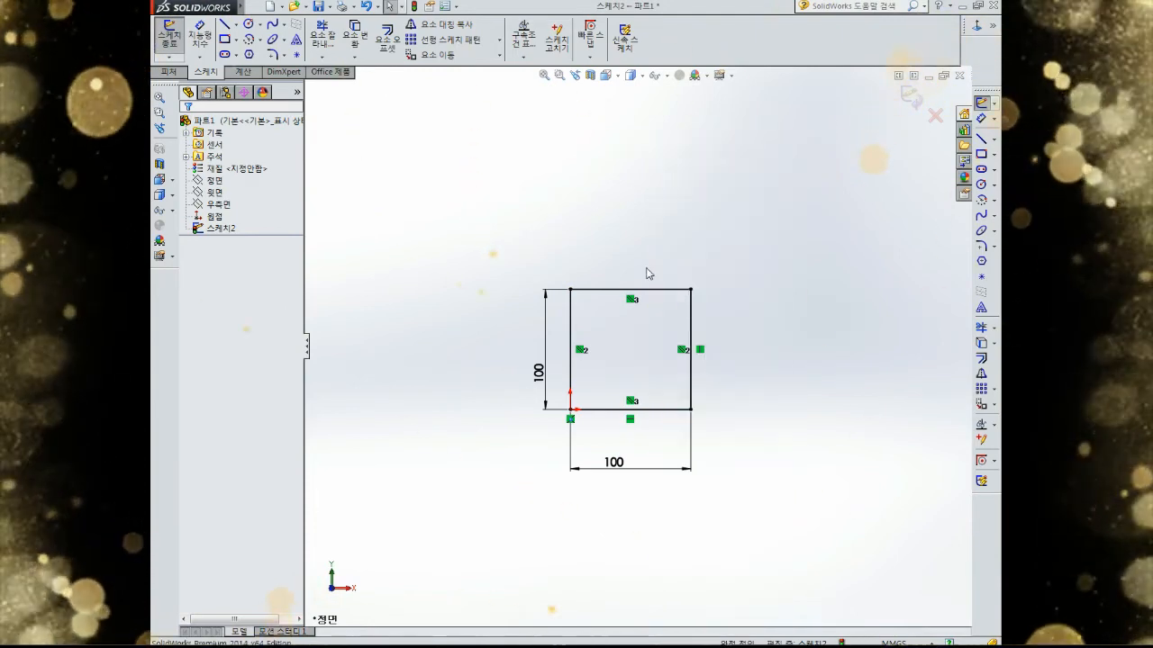
{"action": "left_click_drag", "start_coordinate": [762, 225], "coordinate": [503, 477]}
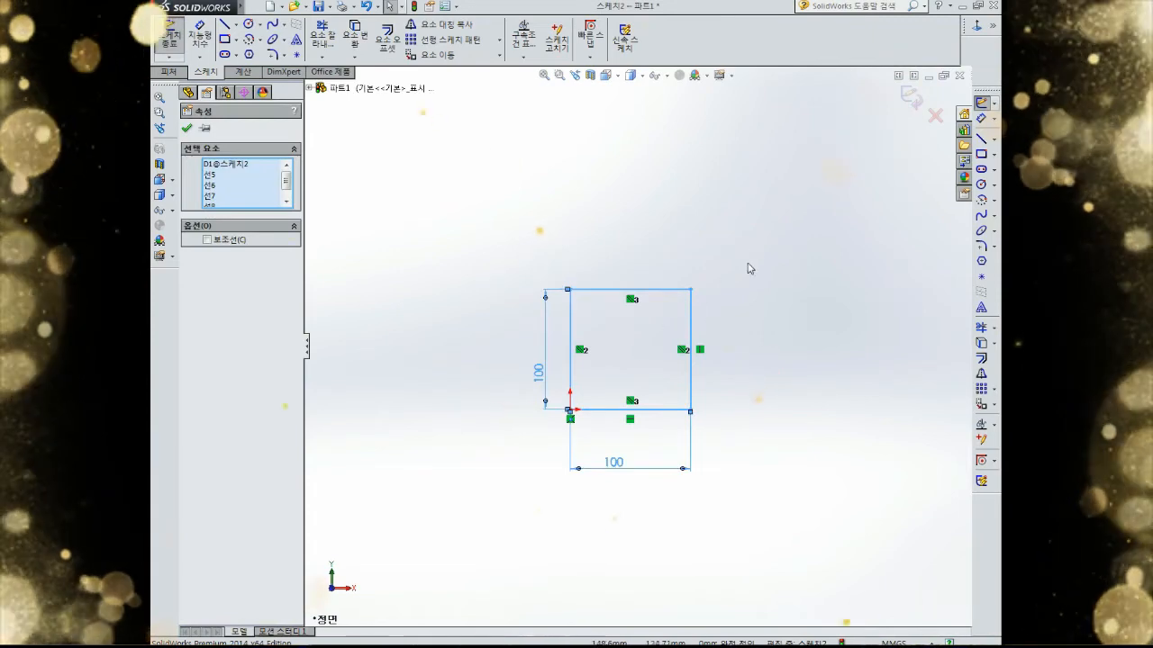
{"action": "left_click_drag", "start_coordinate": [777, 224], "coordinate": [520, 434]}
{"action": "left_click", "coordinate": [648, 298]}
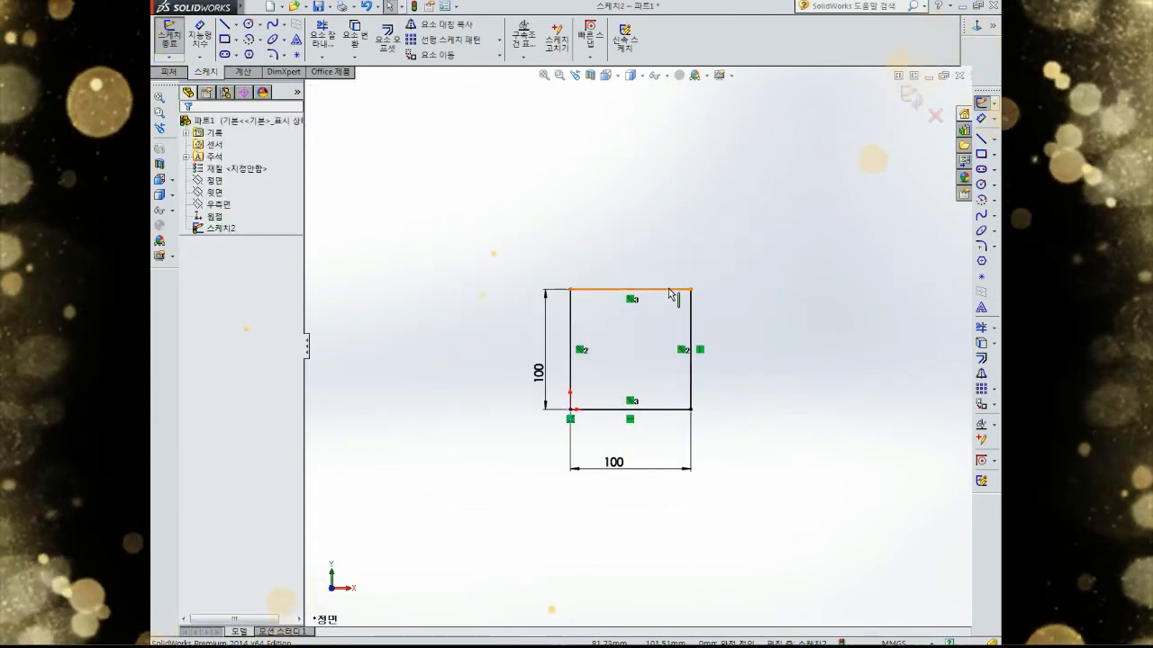
Step: Select the square's upper line, view its available commands and clear the selection
{"action": "left_click", "coordinate": [669, 291]}
{"action": "right_click", "coordinate": [669, 290]}
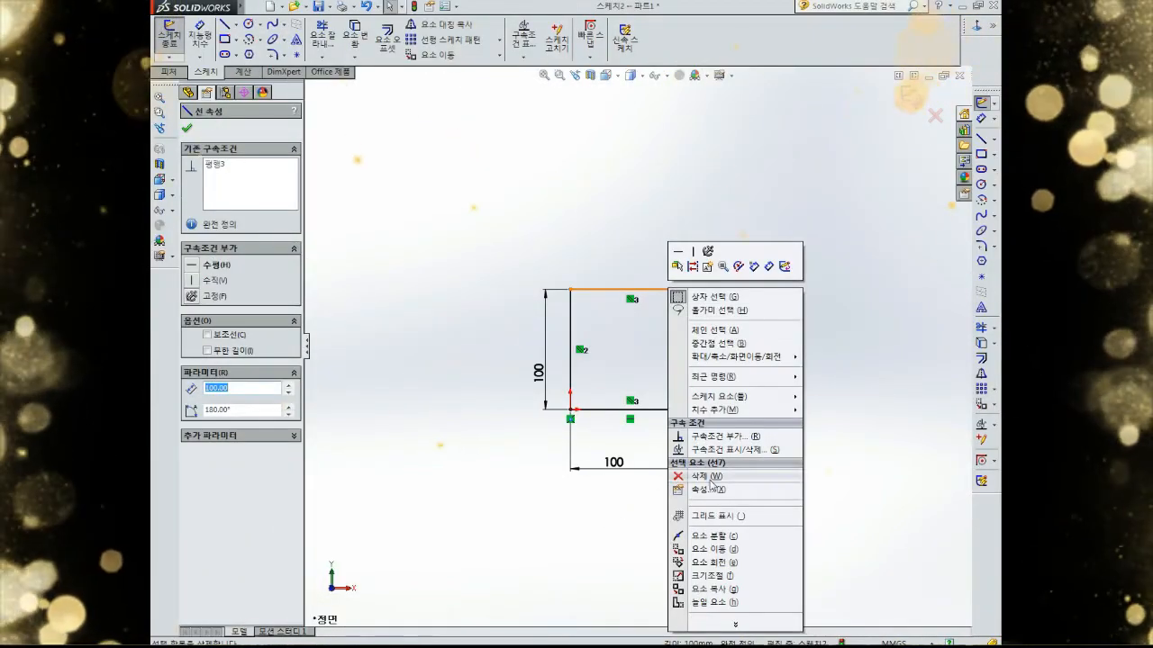
{"action": "left_click", "coordinate": [586, 165]}
Step: Select everything in the sketch, delete the square with its dimensions and undo the deletion
{"action": "key", "text": "ctrl+a"}
{"action": "right_click", "coordinate": [511, 199]}
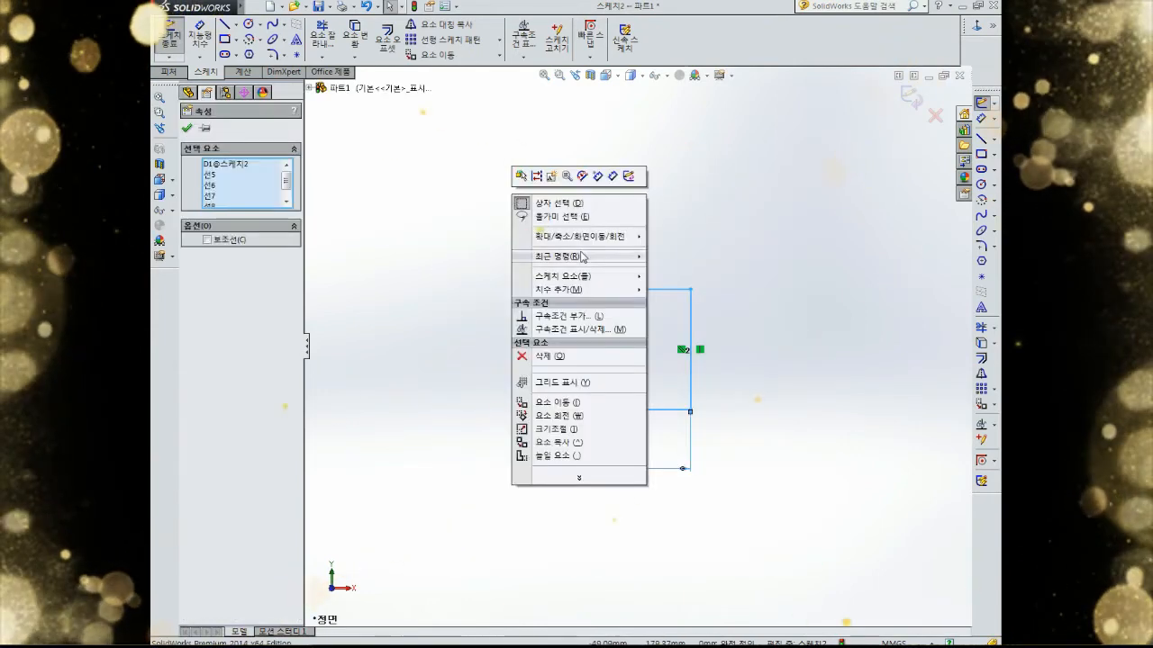
{"action": "left_click", "coordinate": [545, 365]}
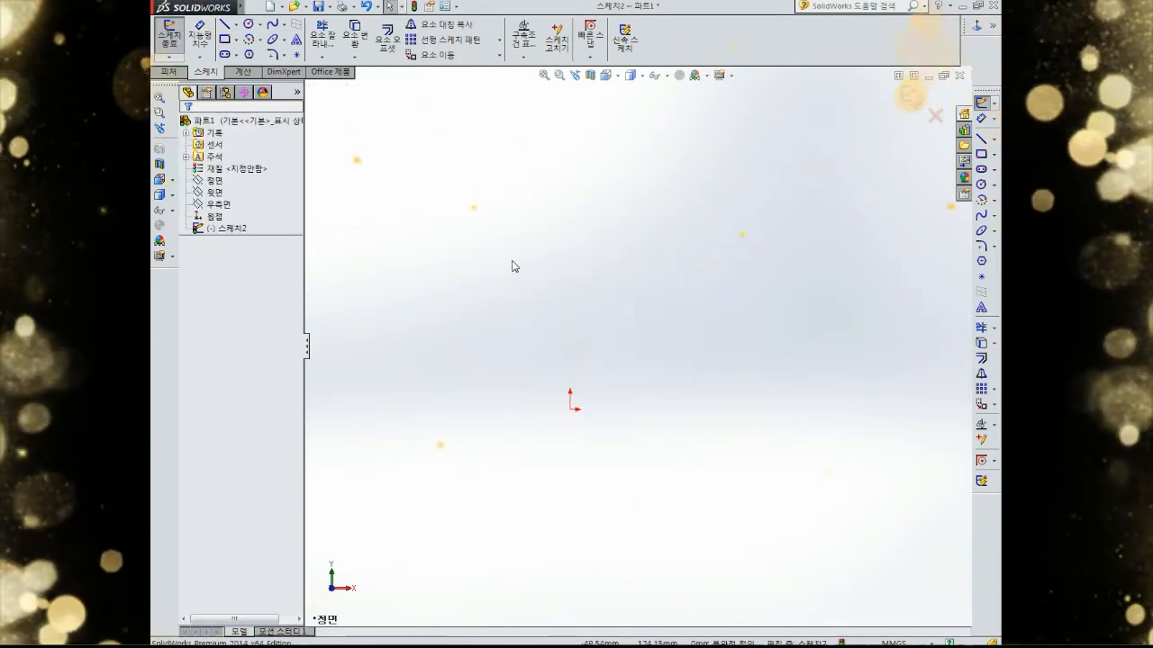
{"action": "key", "text": "ctrl+z"}
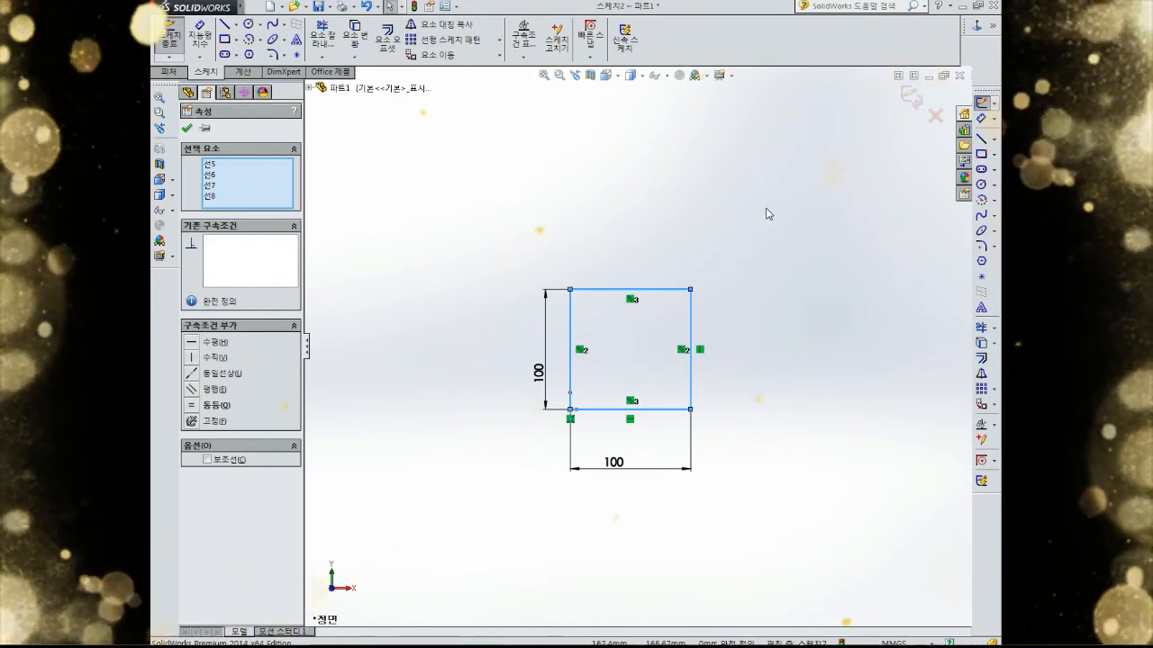
Step: Box-select the square together with both dimensions and delete them
{"action": "left_click", "coordinate": [738, 234]}
{"action": "left_click_drag", "start_coordinate": [776, 198], "coordinate": [491, 529]}
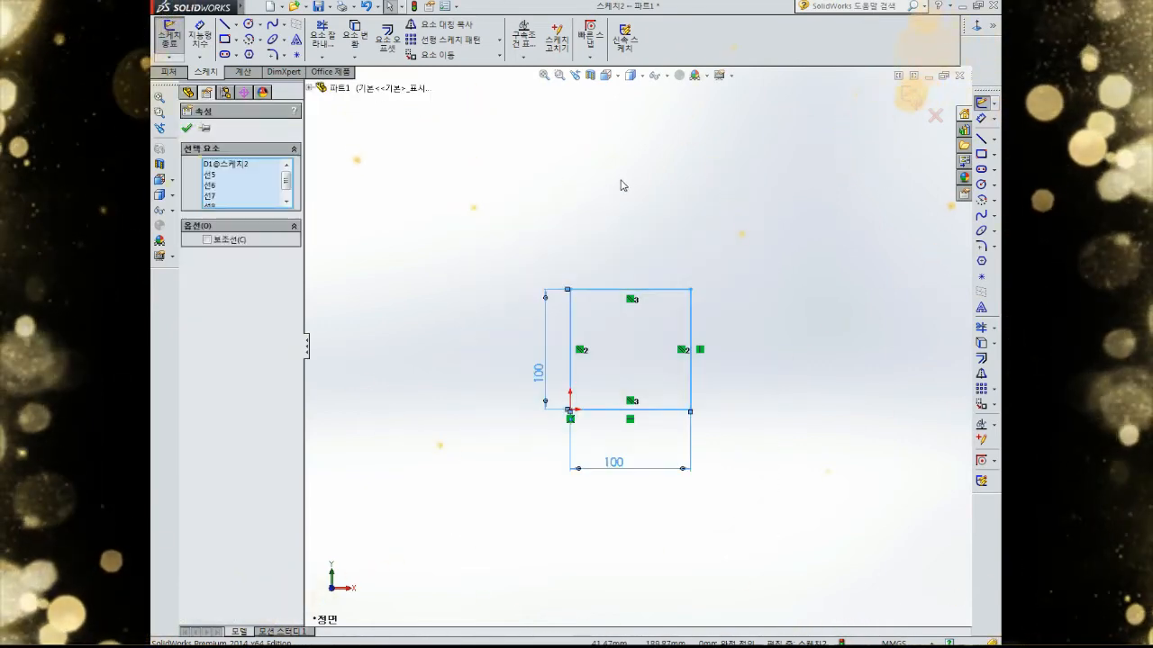
{"action": "left_click", "coordinate": [829, 183]}
{"action": "left_click_drag", "start_coordinate": [834, 179], "coordinate": [450, 538]}
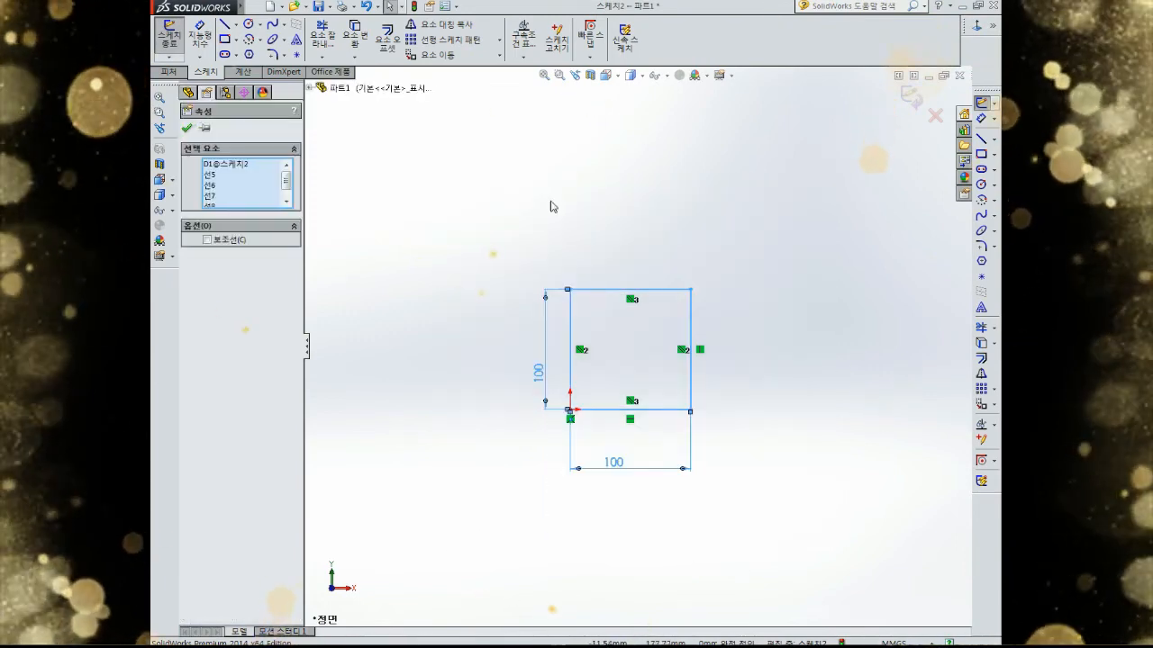
{"action": "right_click", "coordinate": [573, 190]}
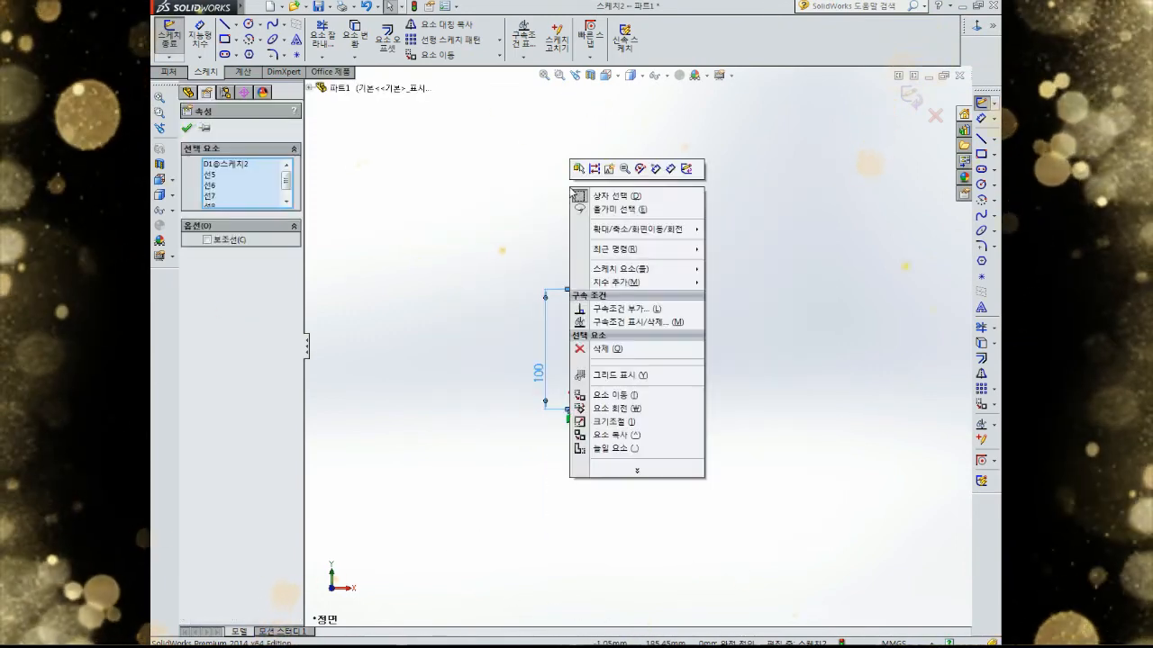
{"action": "left_click", "coordinate": [608, 349]}
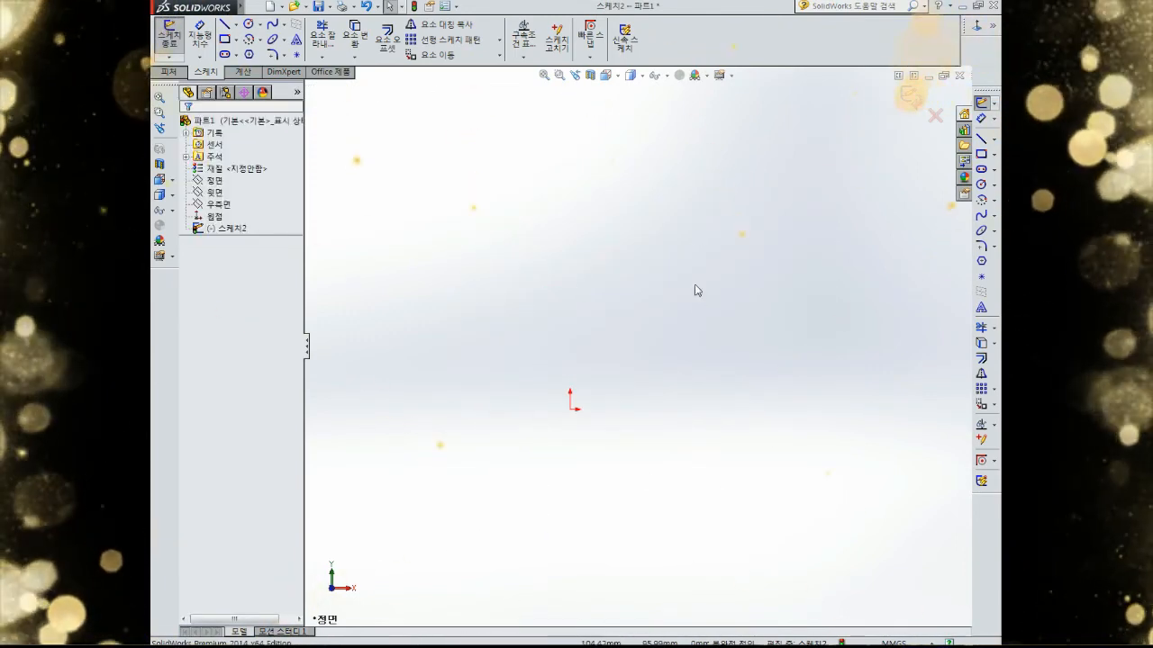
Step: View the commands offered in the empty sketch and undo the deletion of the square and its dimensions
{"action": "right_click", "coordinate": [539, 208]}
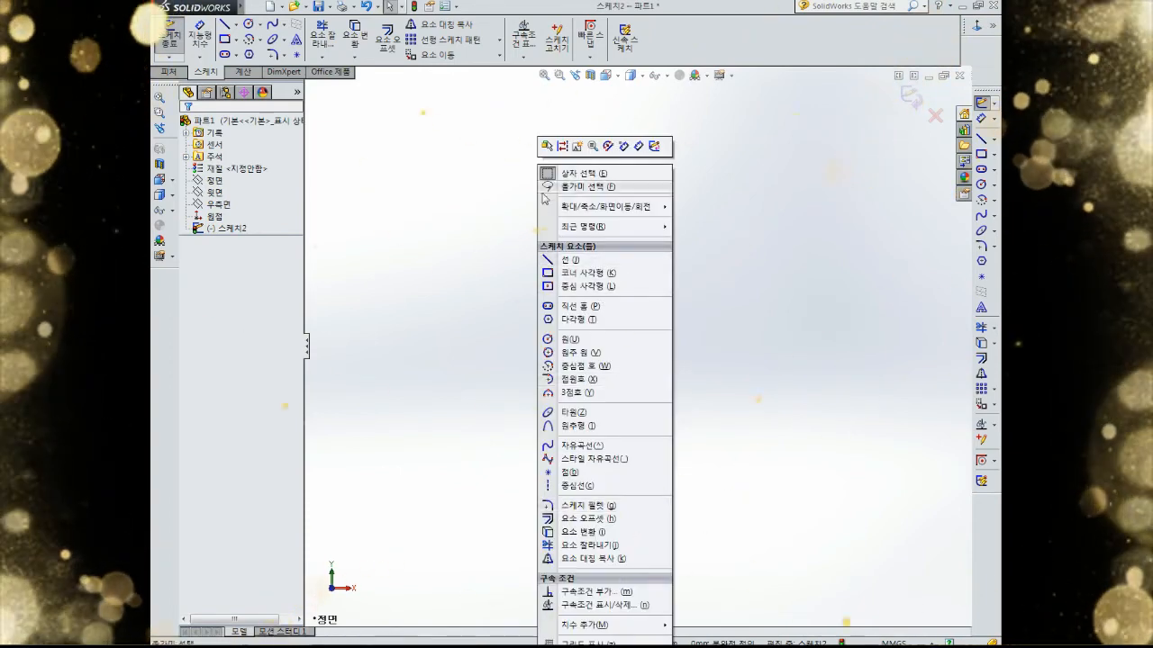
{"action": "left_click", "coordinate": [904, 252]}
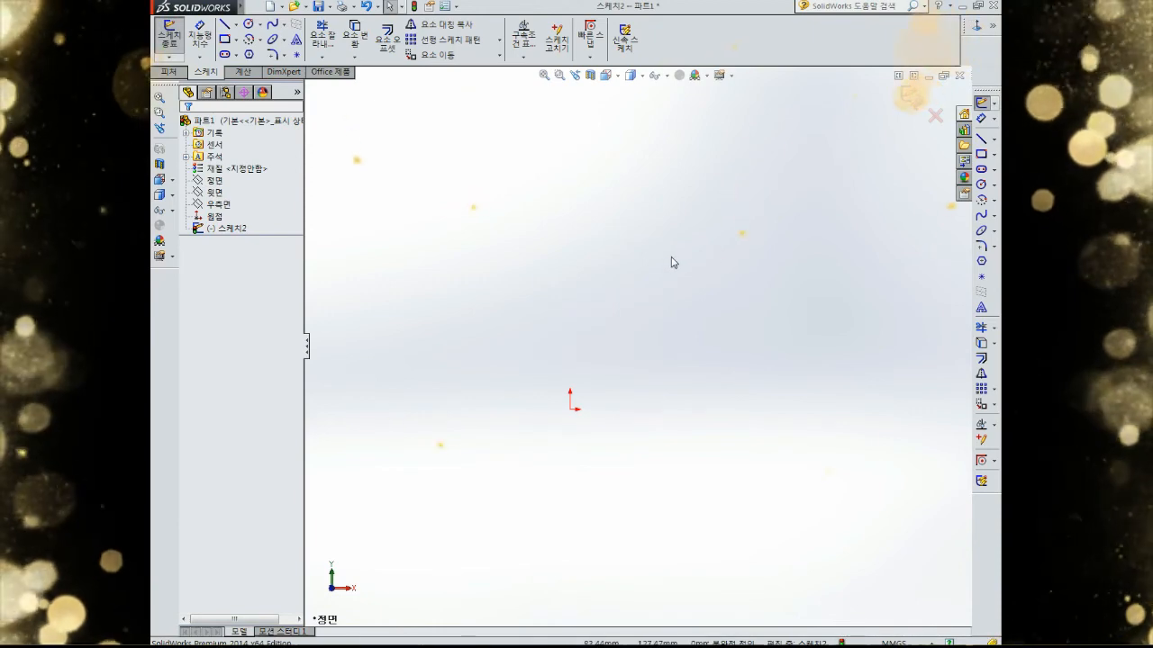
{"action": "key", "text": "ctrl+z"}
{"action": "left_click", "coordinate": [674, 216]}
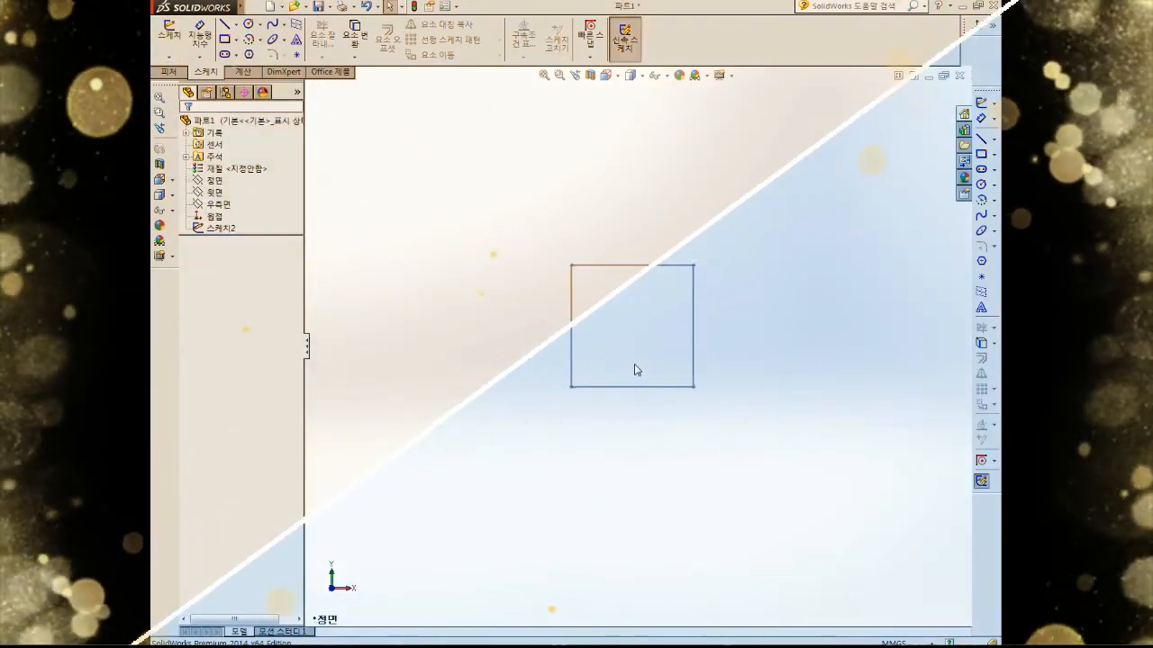
Step: Reopen the square's sketch for editing from the feature tree and exit the sketch again
{"action": "left_click", "coordinate": [222, 228]}
{"action": "left_click", "coordinate": [236, 207]}
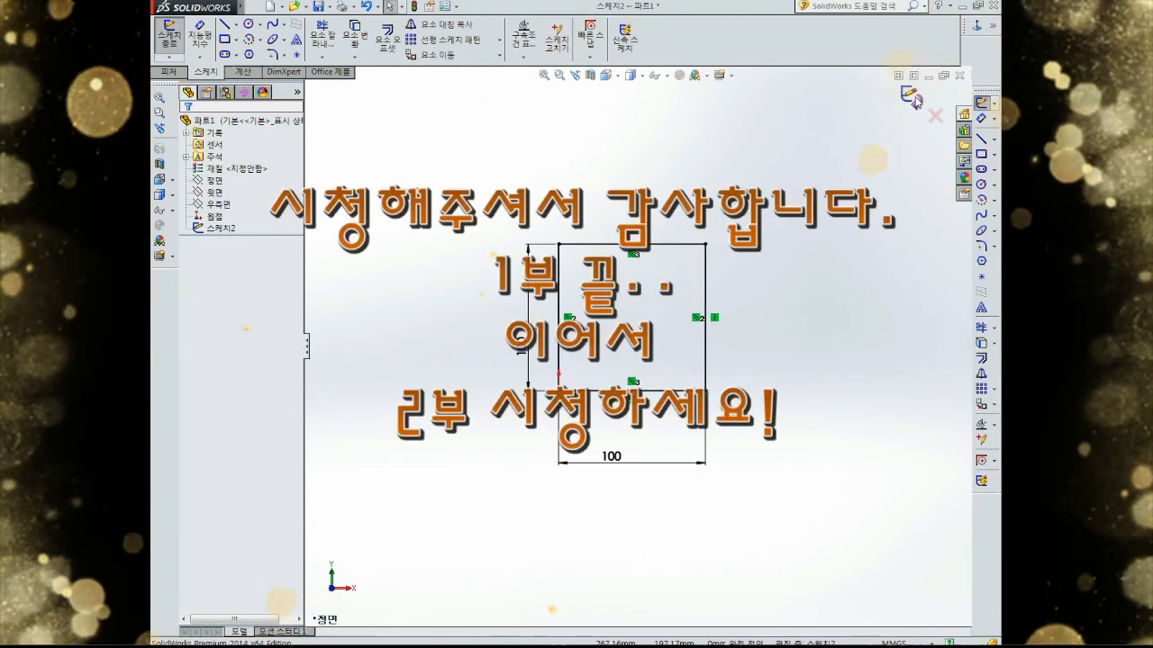
{"action": "left_click", "coordinate": [910, 95]}
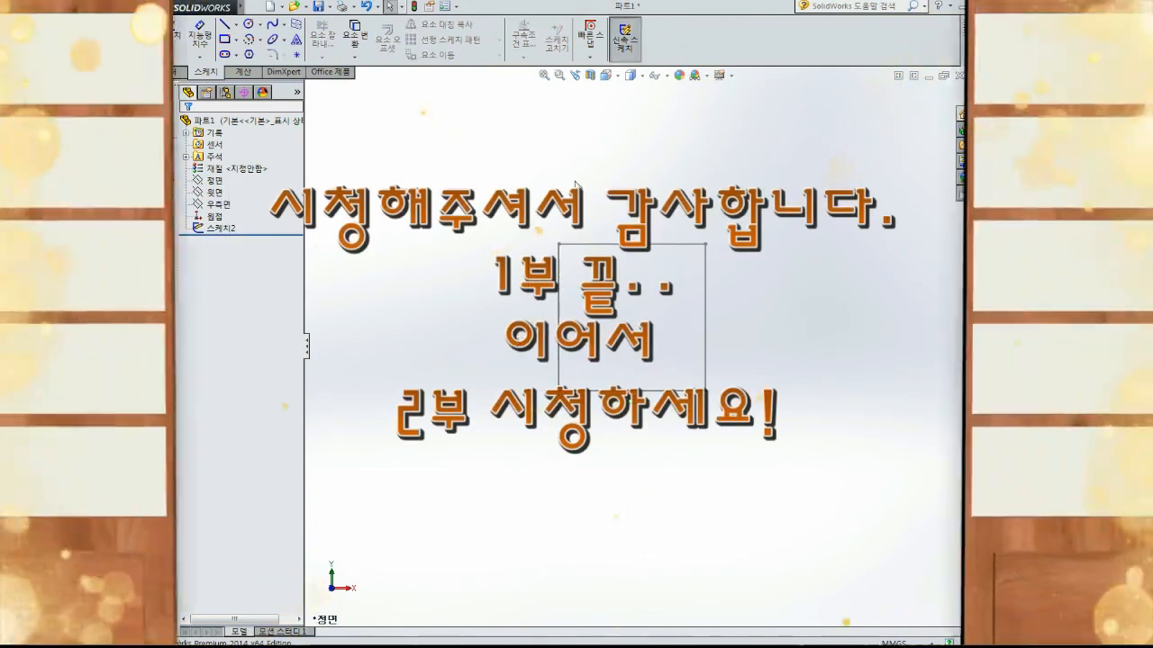